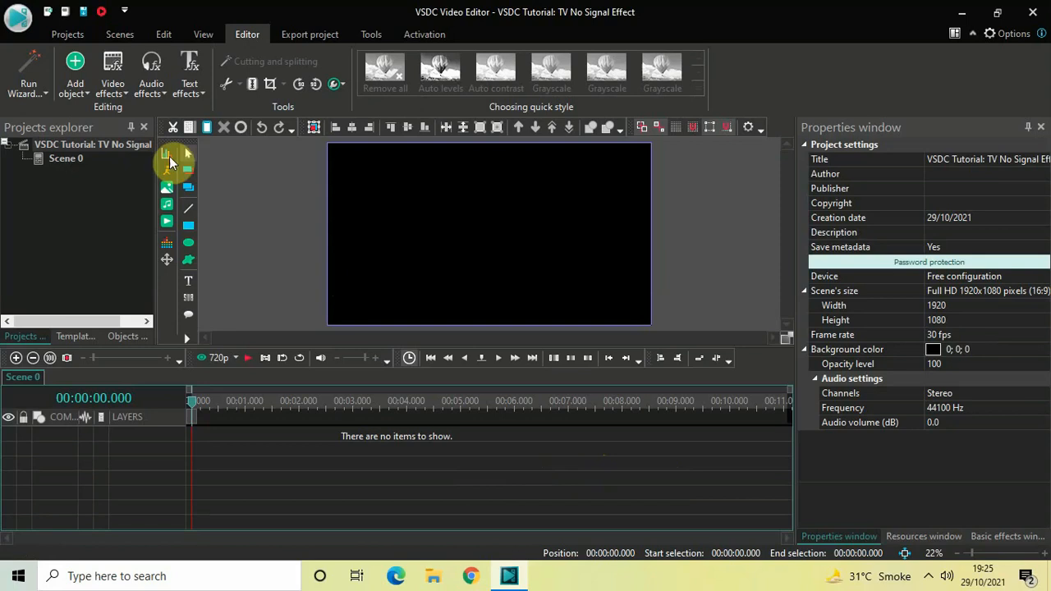
Step: Add a sprite from the cursor position on a new layer and give it the same size as the parent scene
left_click(74, 83)
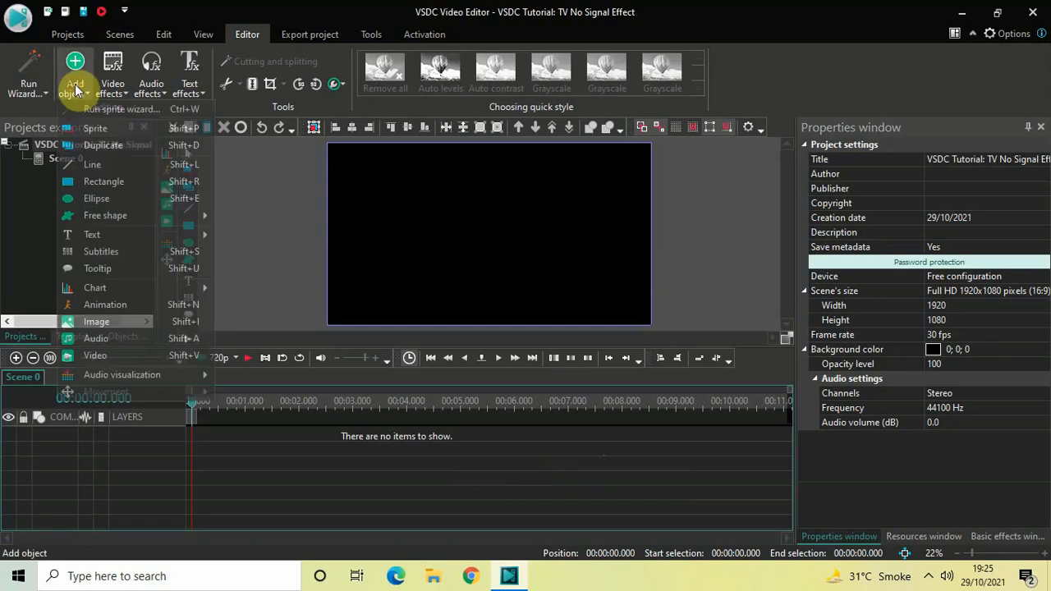
left_click(129, 129)
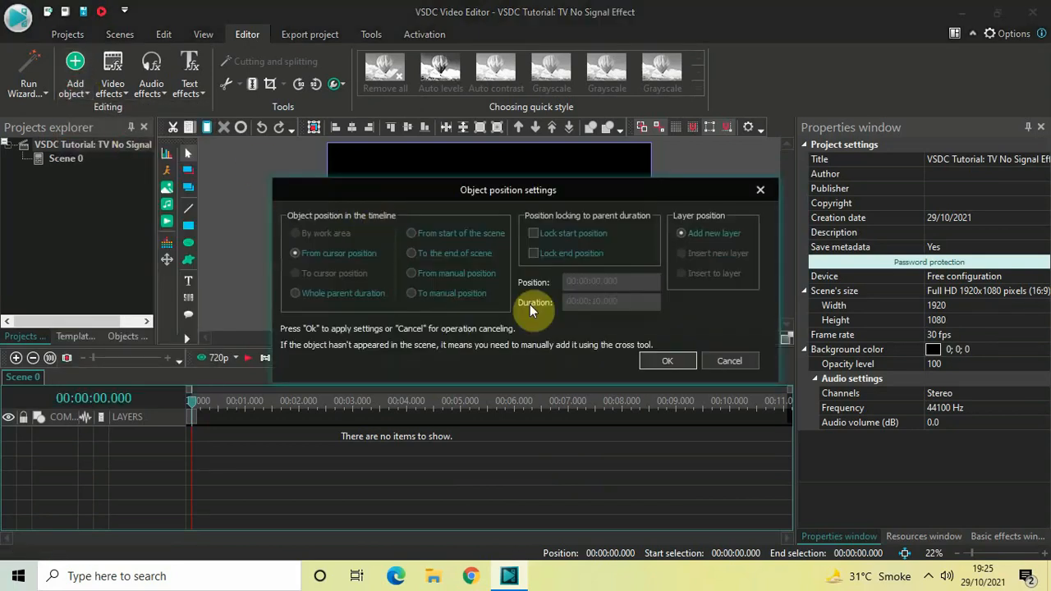
left_click(667, 362)
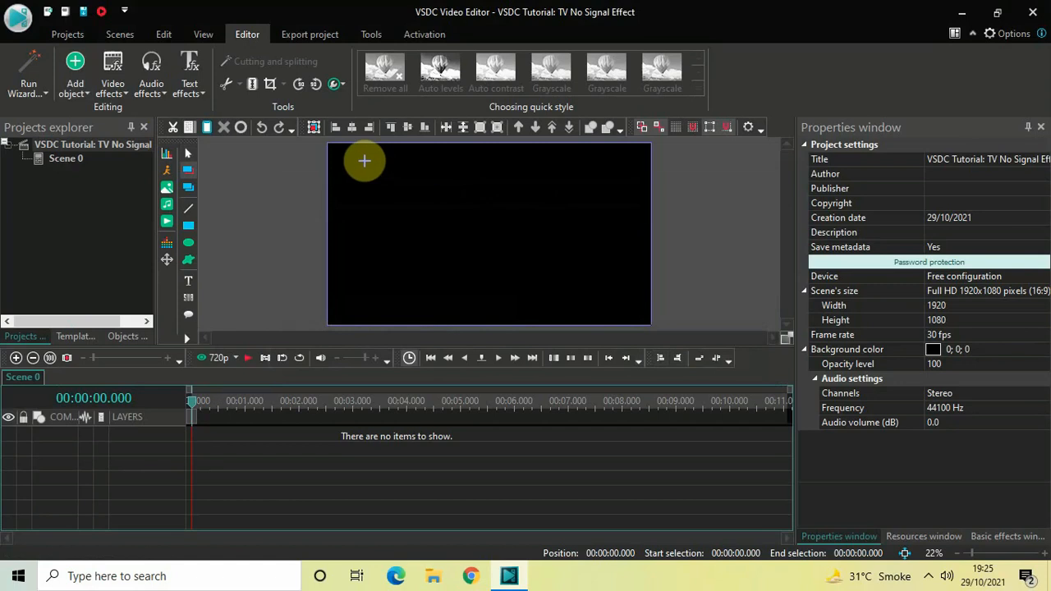
left_click(364, 161)
left_click_drag(364, 161, 603, 305)
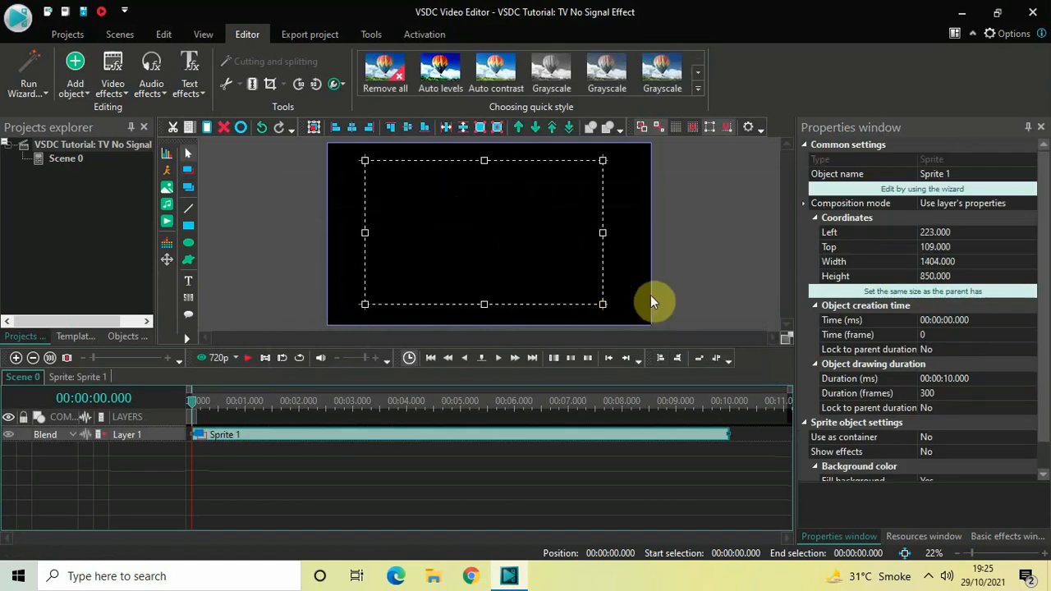
left_click(833, 294)
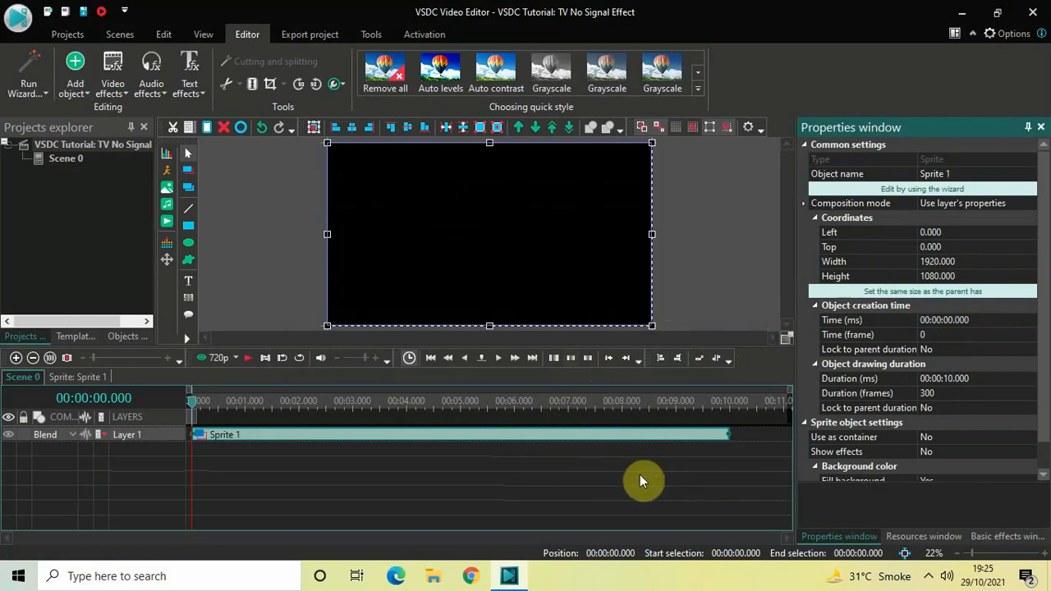
Step: Set the sprite's drawing duration to 00:00:03.000
left_click(997, 379)
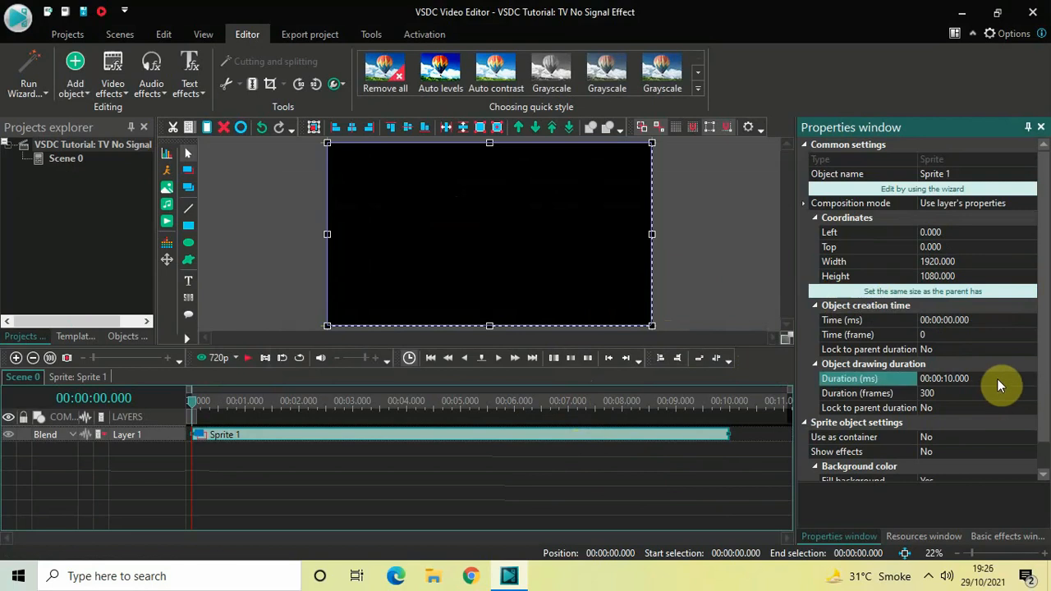
key("BackSpace")
key("BackSpace")
key("BackSpace")
key("BackSpace")
key("BackSpace")
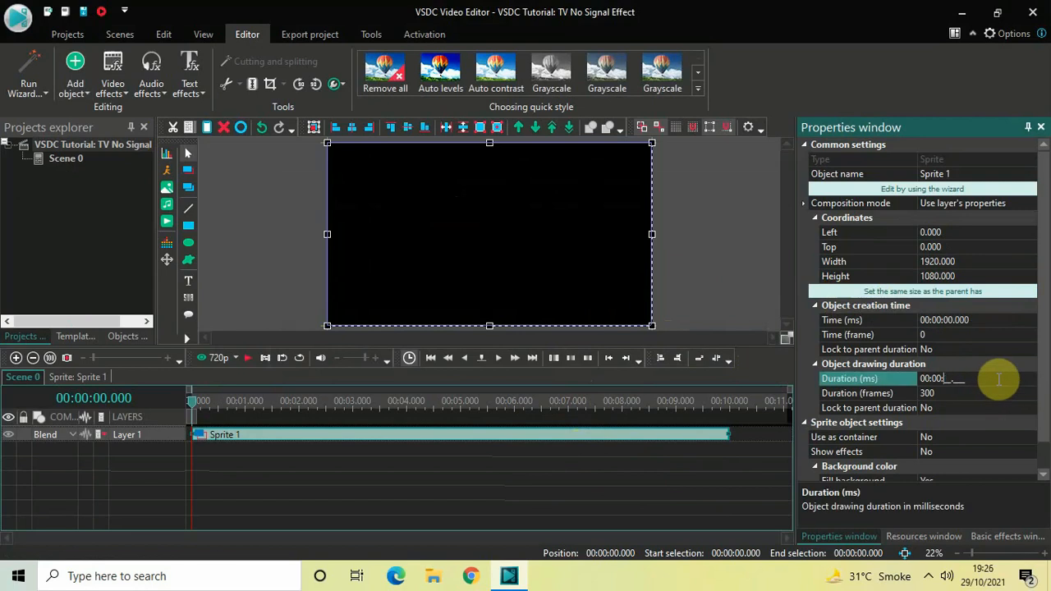
type("030000")
key("Return")
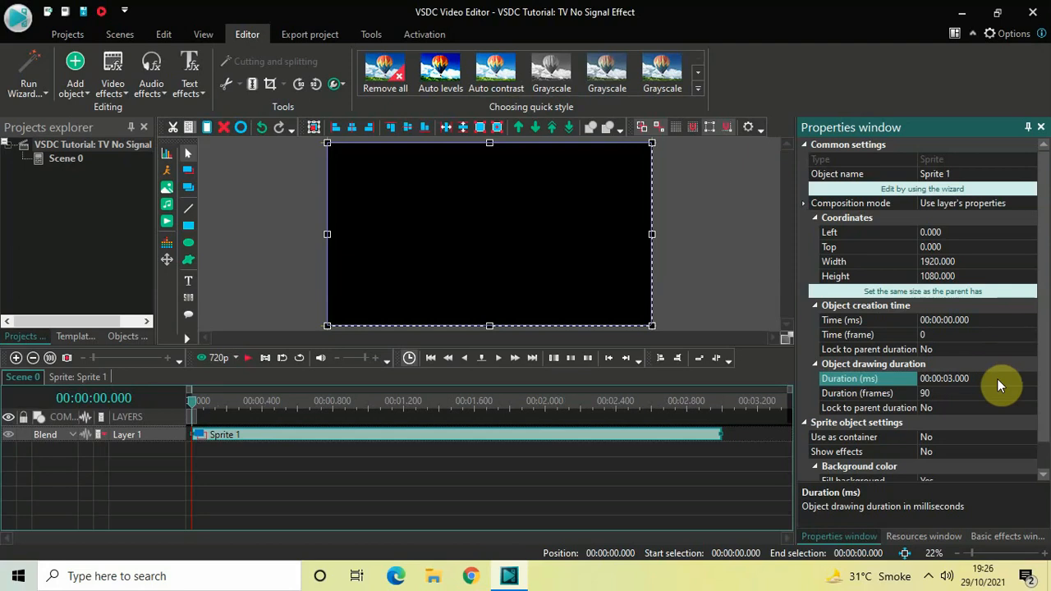
Step: Set the sprite's Show effects option to Yes and its Fill background option to No
left_click_drag(1044, 364, 1049, 462)
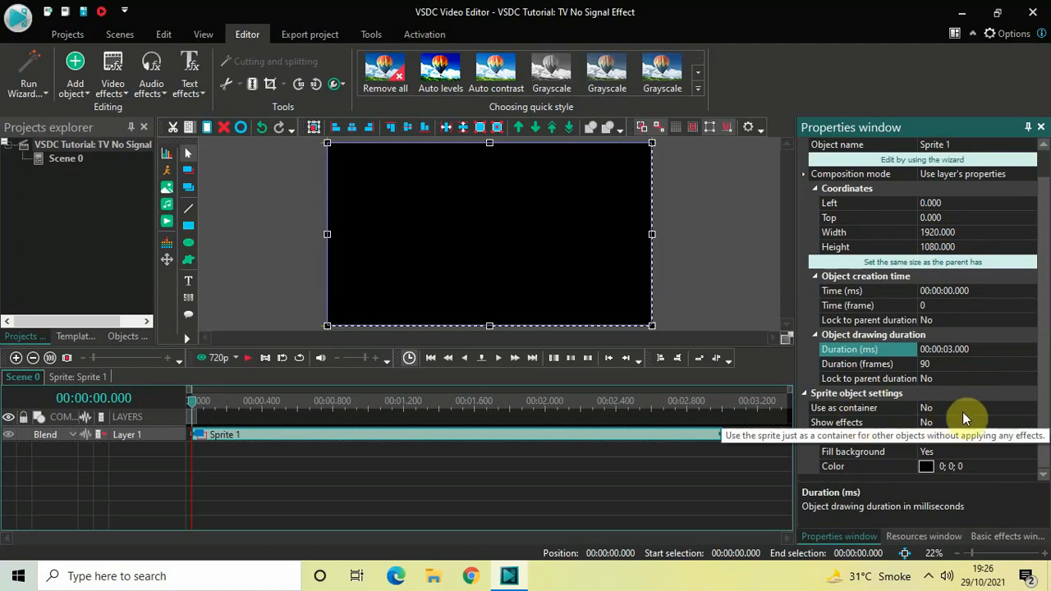
left_click(1033, 426)
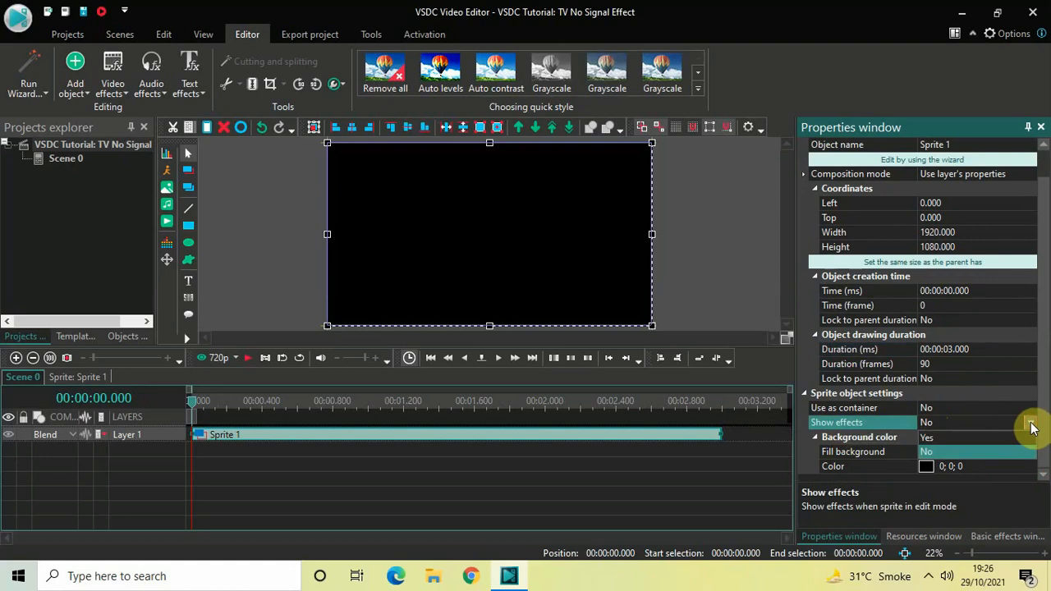
left_click(1033, 426)
left_click(997, 436)
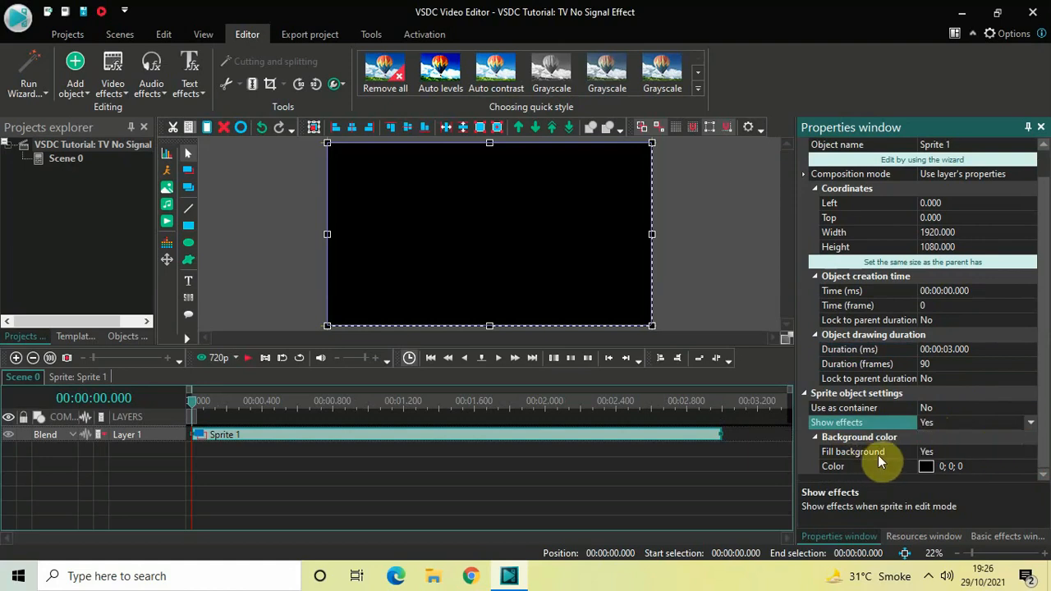
left_click(1032, 455)
left_click(1031, 456)
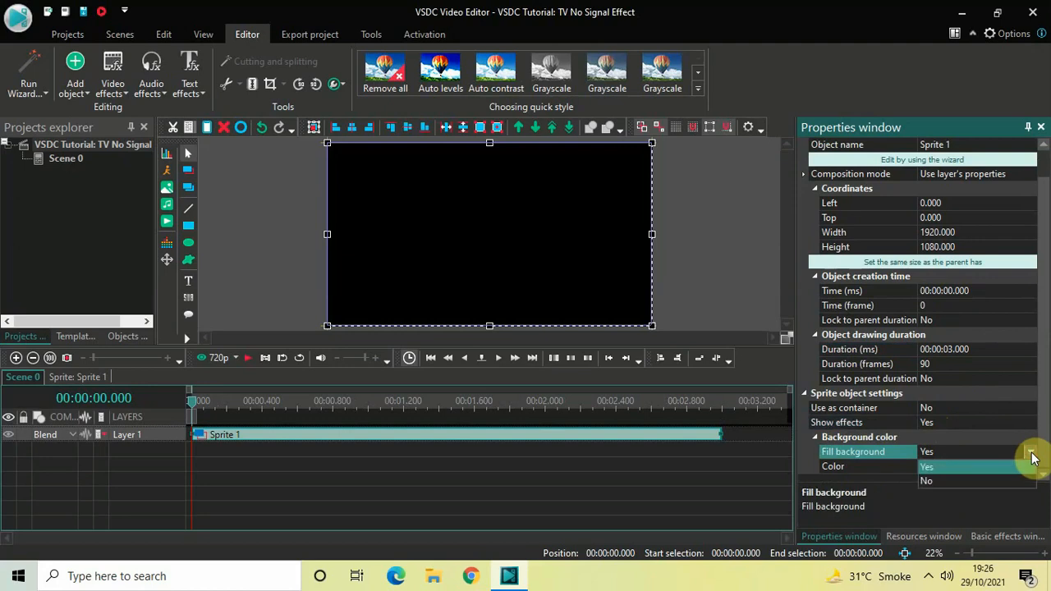
left_click(978, 480)
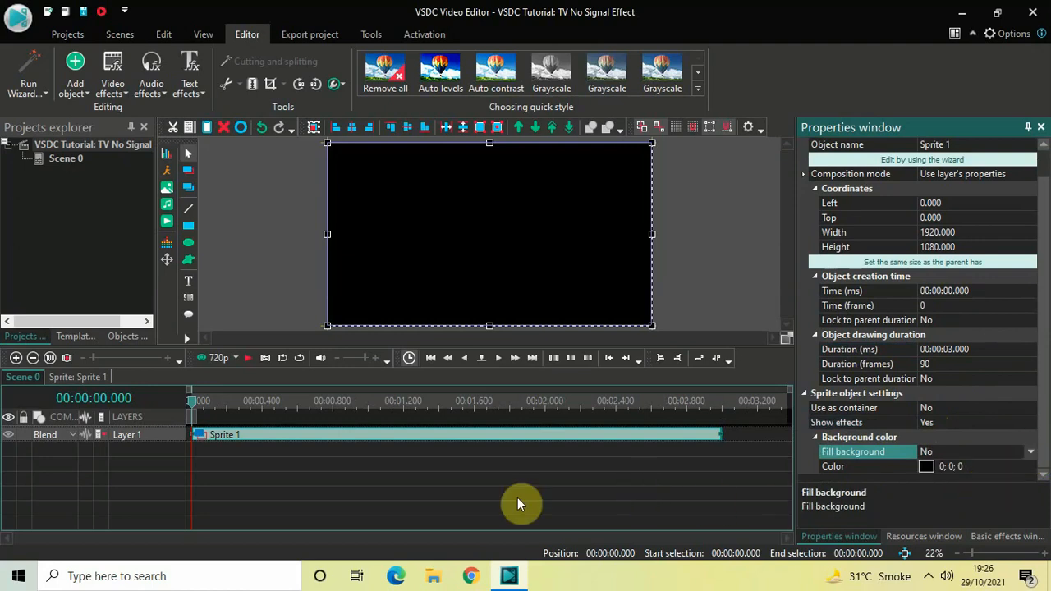
Step: Open the sprite's contents and draw a tall rectangle about 264 by 804 pixels near the frame's upper-left corner
double_click(427, 443)
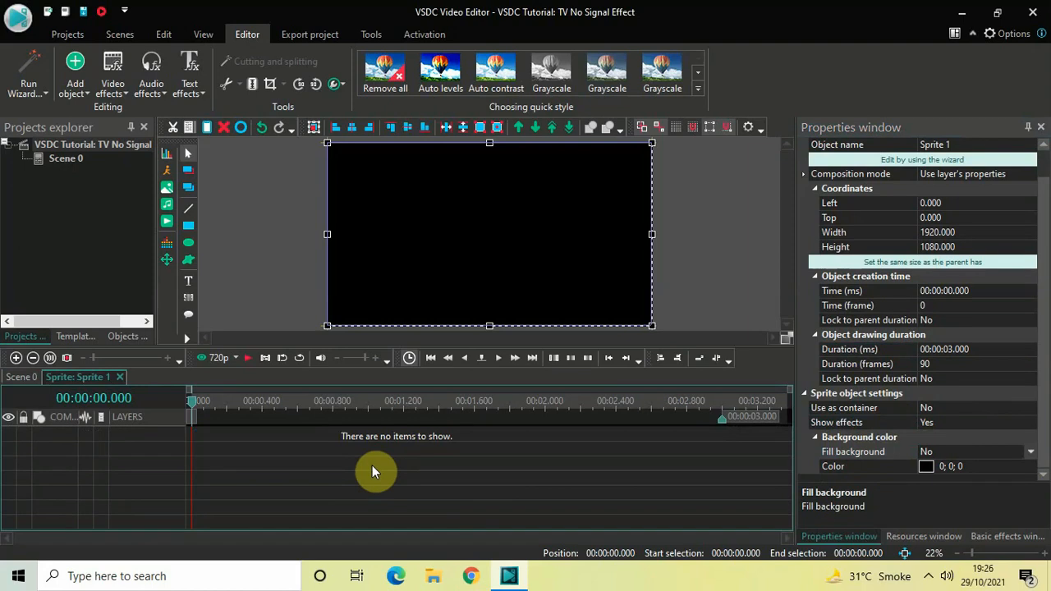
left_click(81, 89)
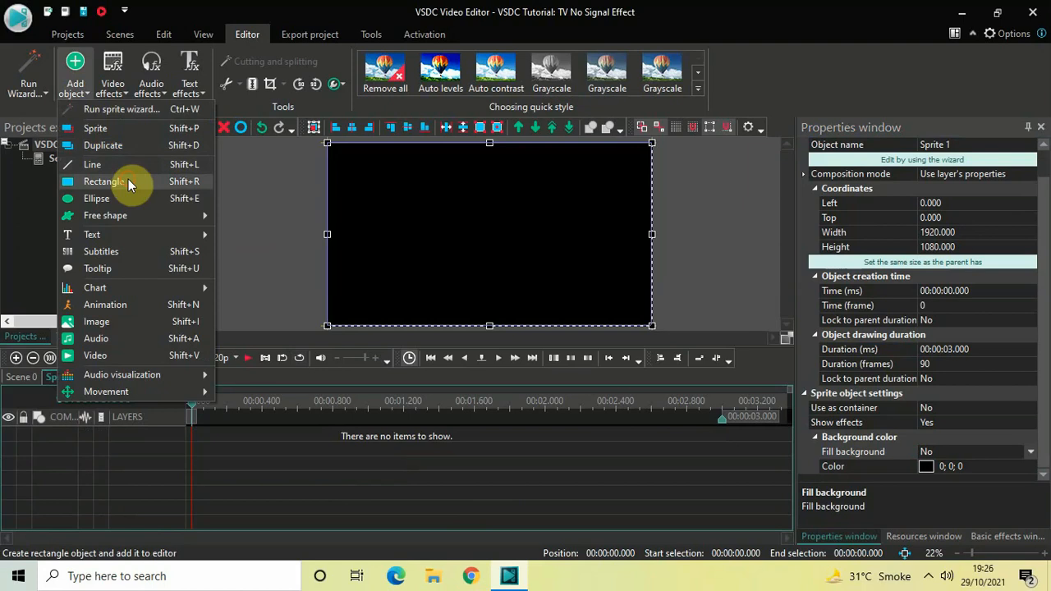
left_click(128, 179)
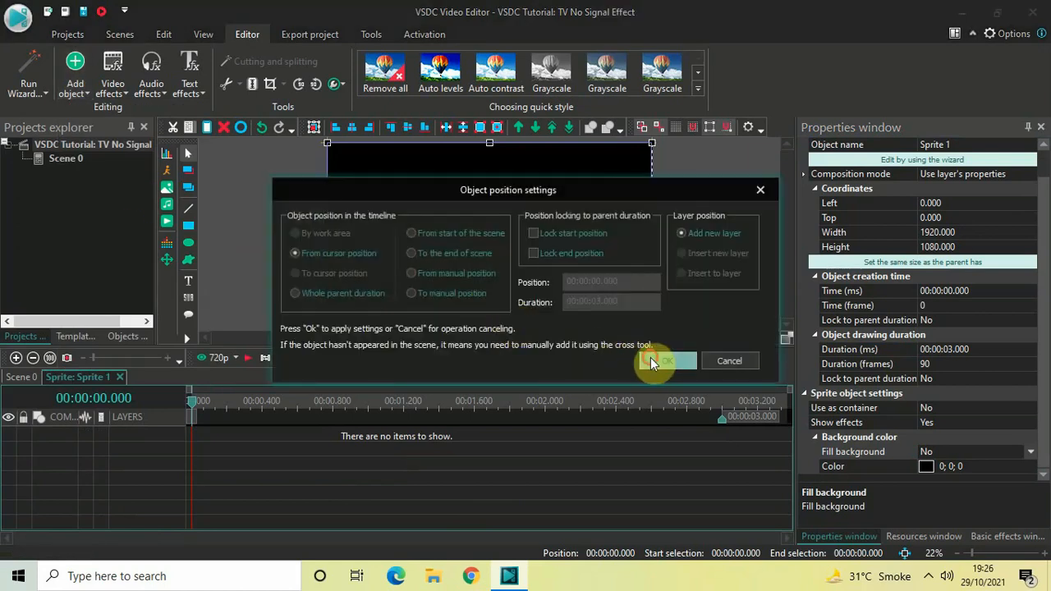
left_click(651, 359)
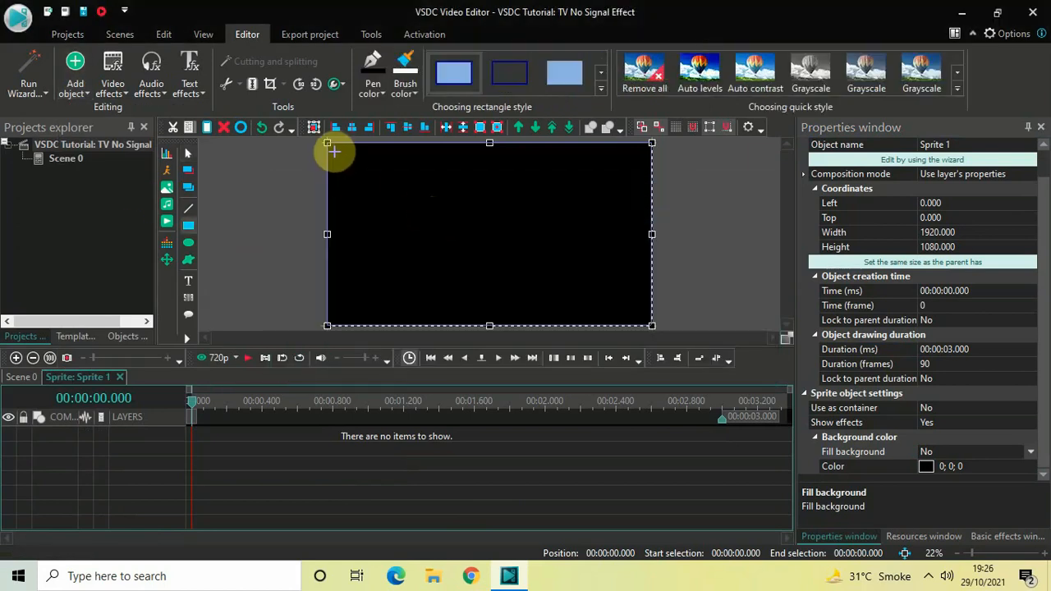
left_click(334, 151)
left_click_drag(338, 157, 378, 286)
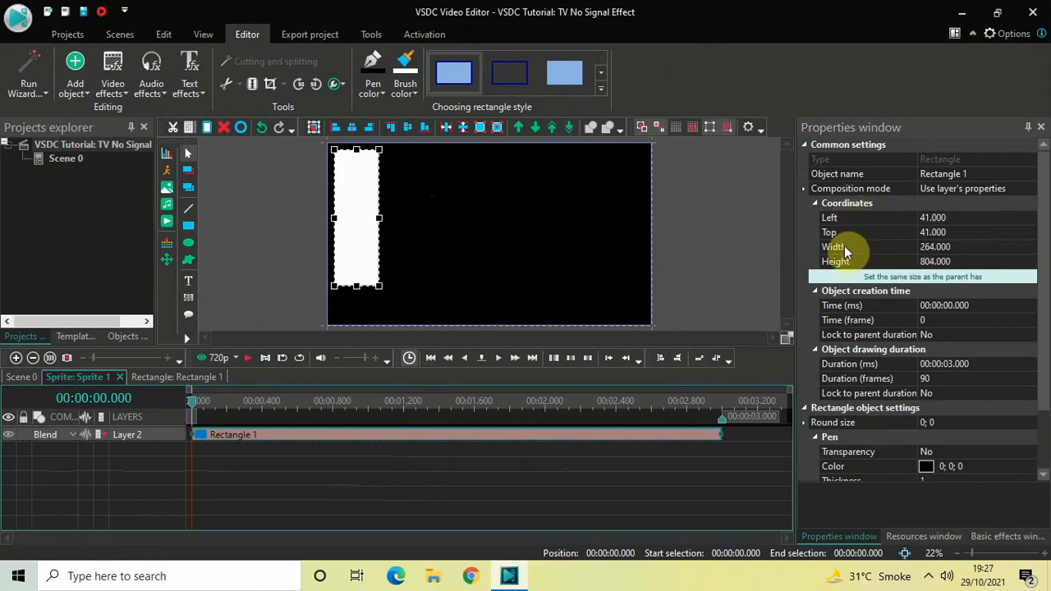
Step: Set the rectangle's width to 274 pixels
left_click(974, 249)
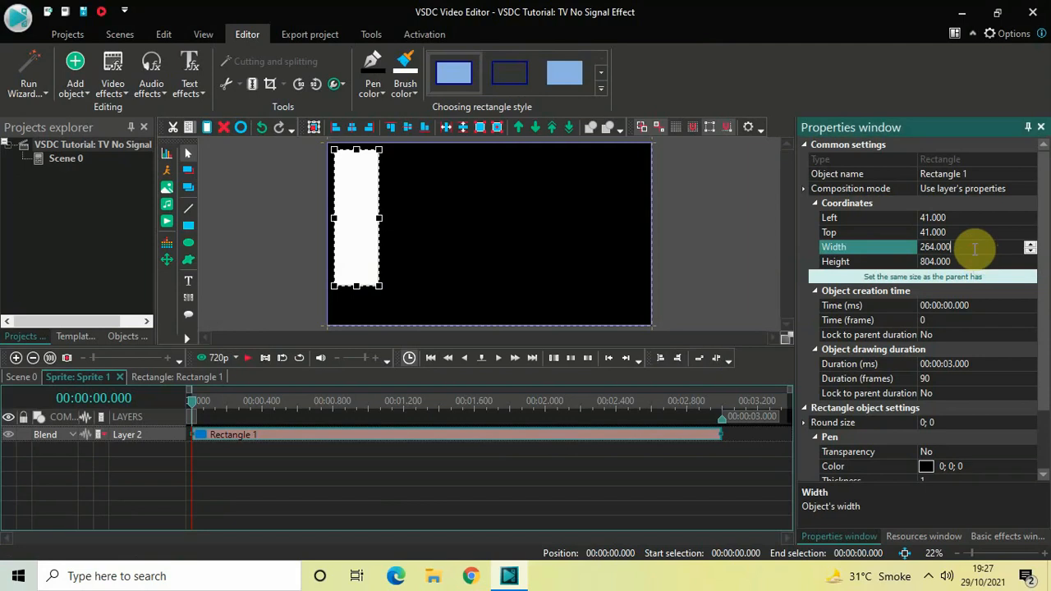
double_click(974, 250)
key("BackSpace")
type("27")
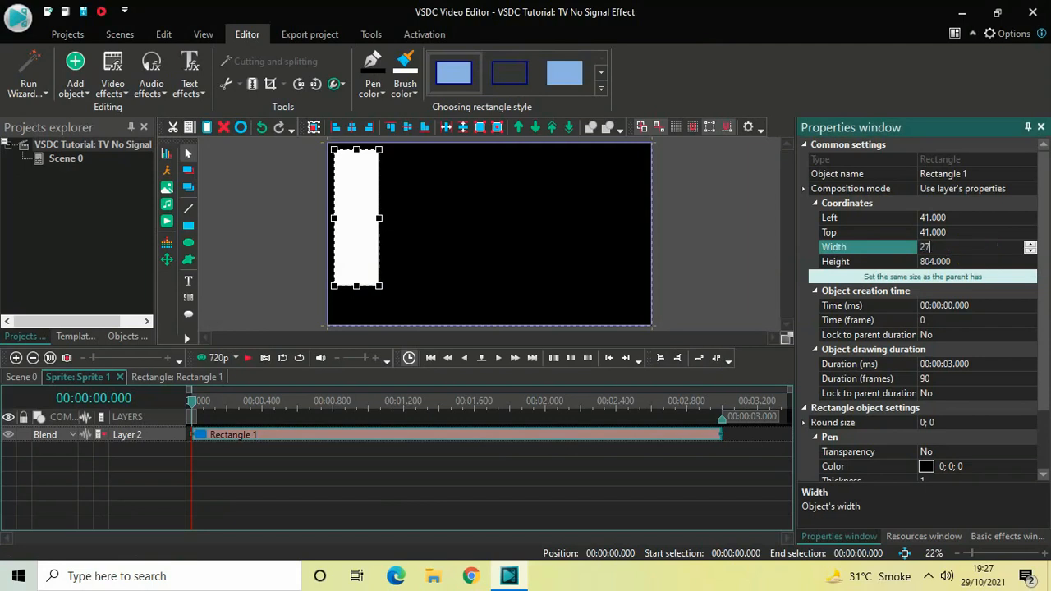
type("4.000")
key("Return")
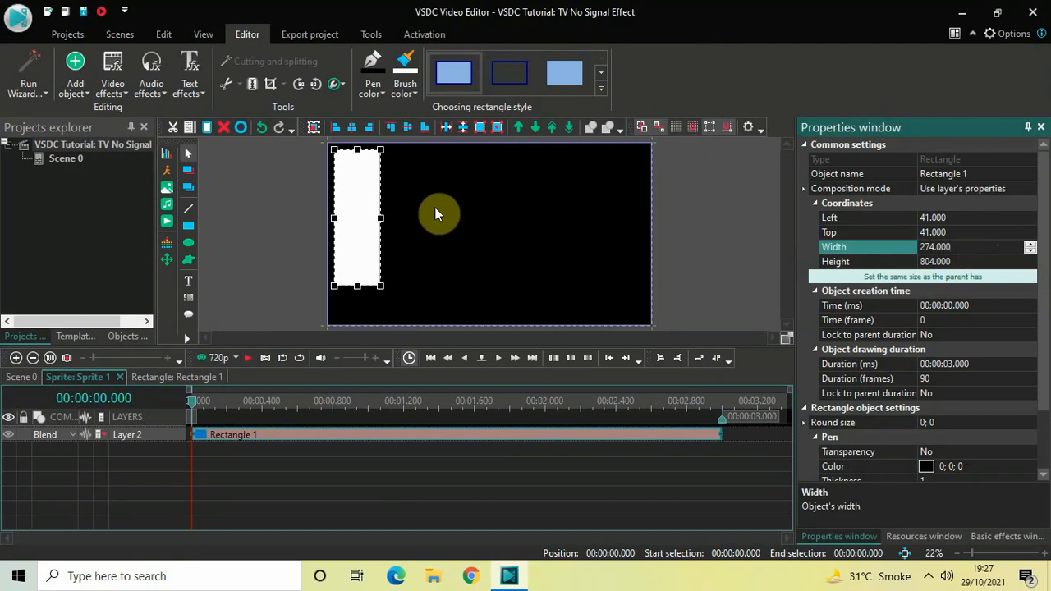
Step: Move the rectangle into the frame's upper-left corner, at left 0 and top 0, and deselect it
left_click(360, 212)
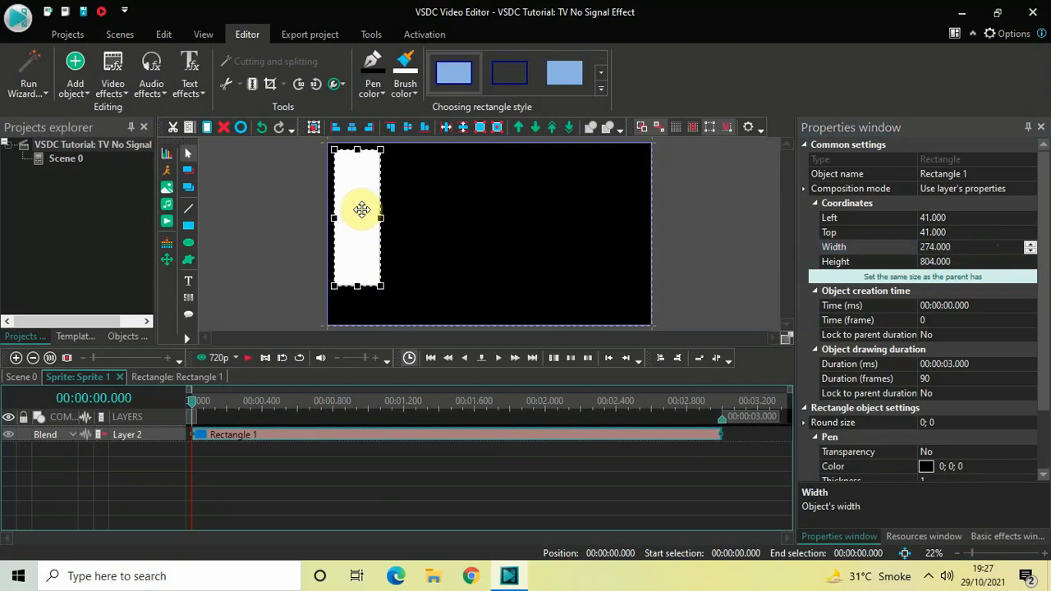
left_click_drag(361, 209, 353, 206)
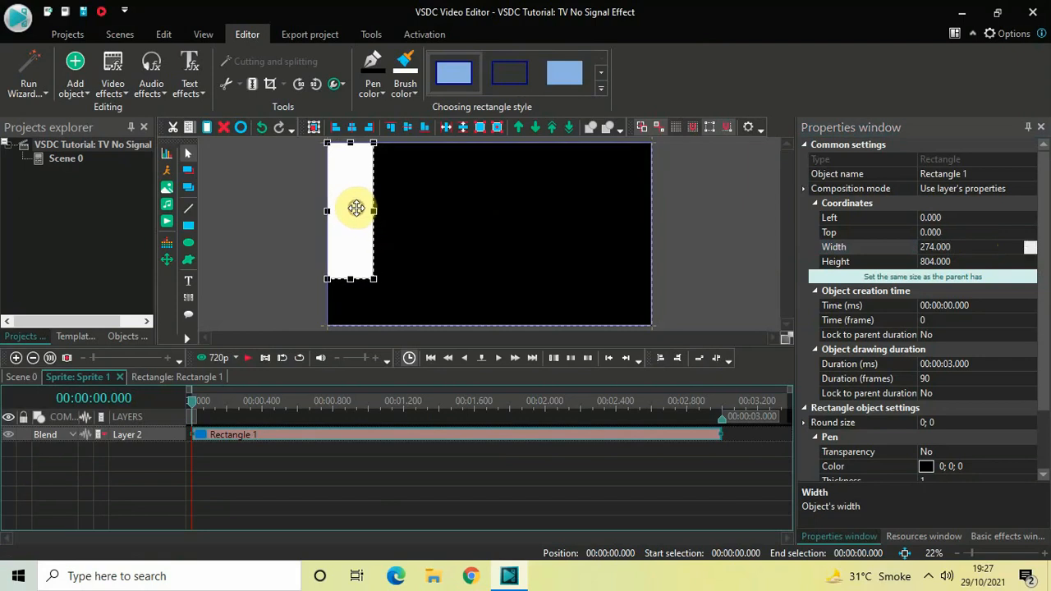
left_click(298, 207)
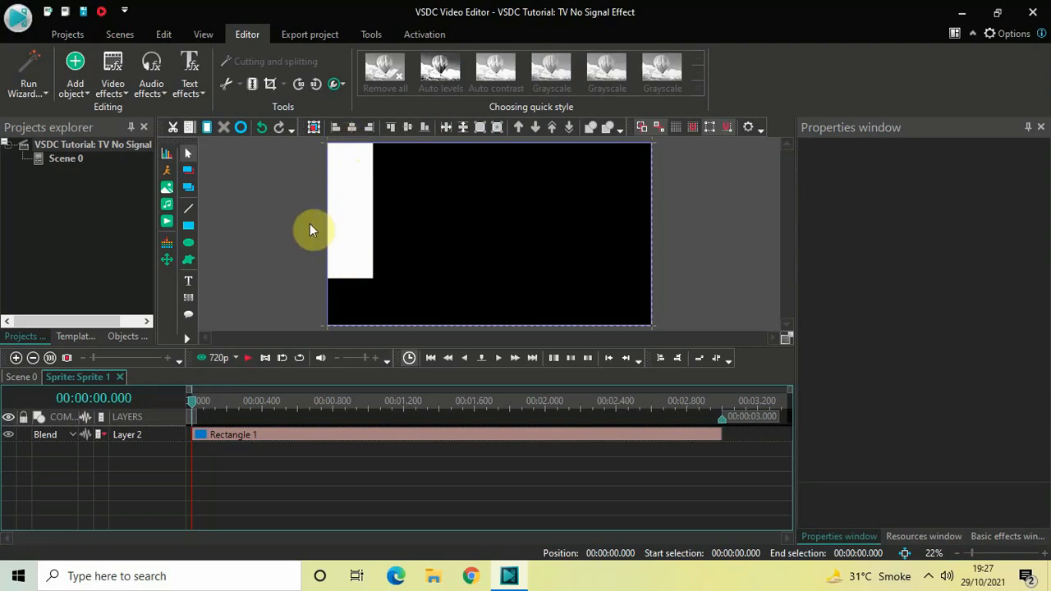
Step: Make two copies of the rectangle and place them side by side to its right, at left 274 and 547
left_click(359, 435)
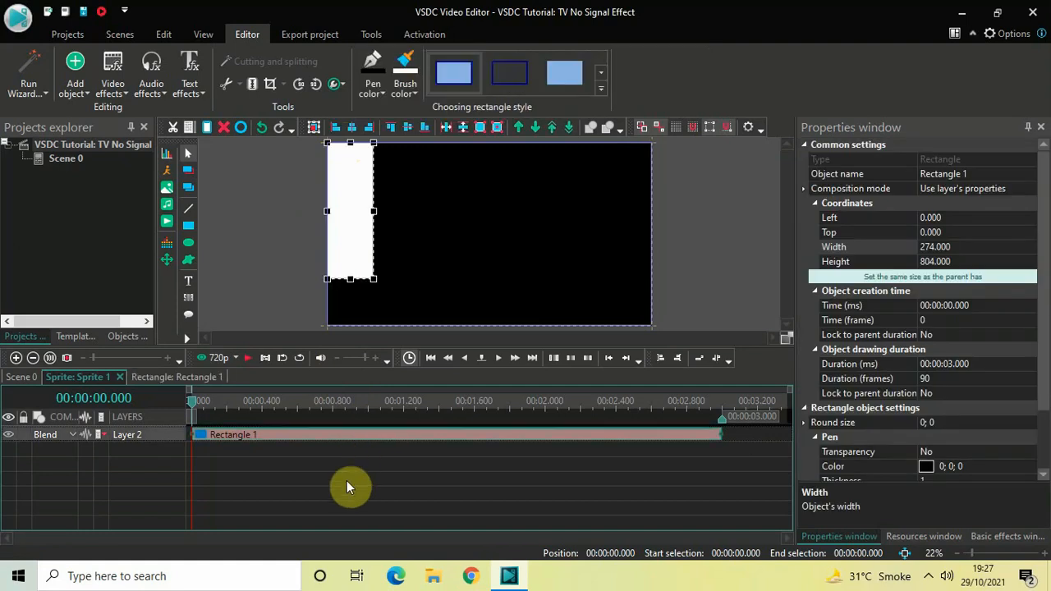
key("ctrl+v")
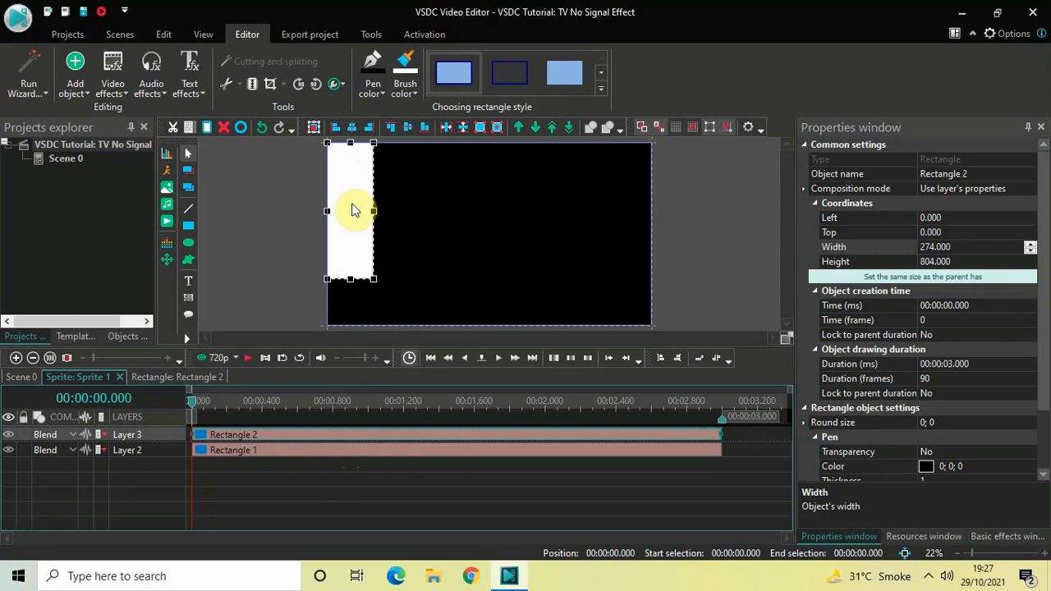
left_click_drag(356, 204, 399, 202)
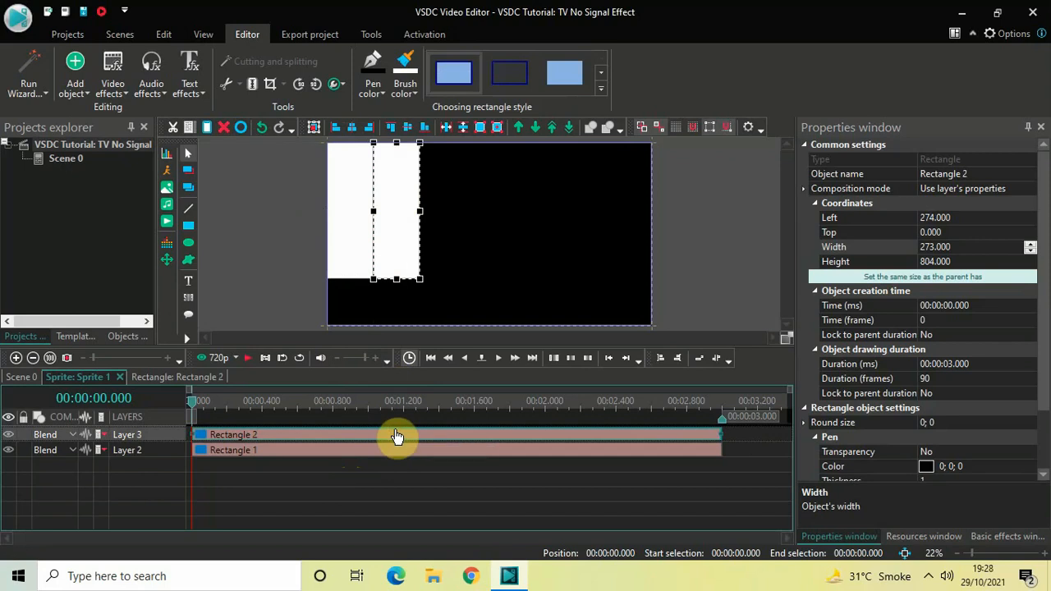
key("ctrl+c")
key("ctrl+v")
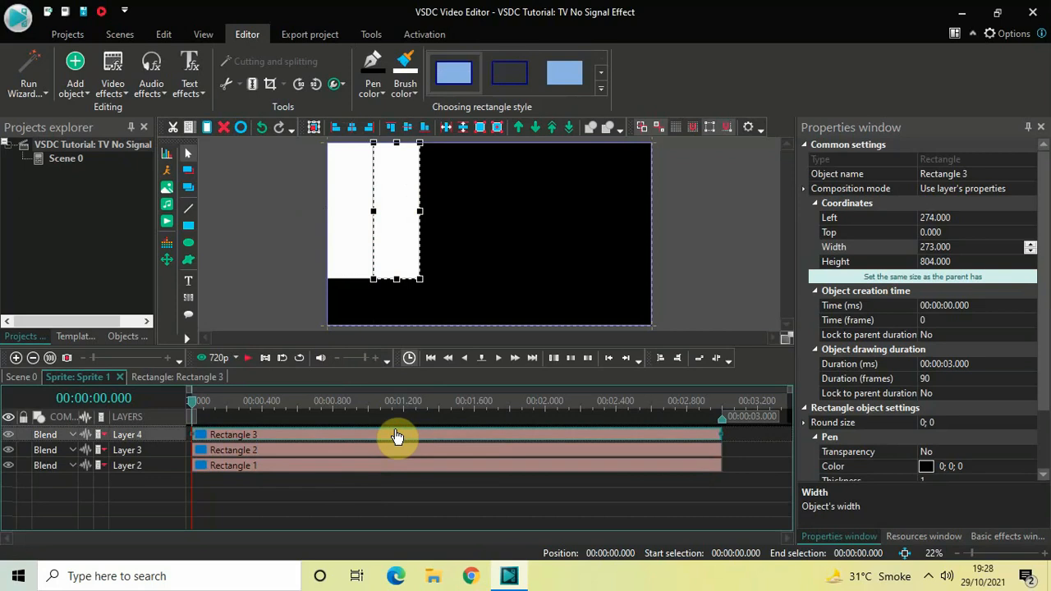
left_click_drag(394, 206, 438, 206)
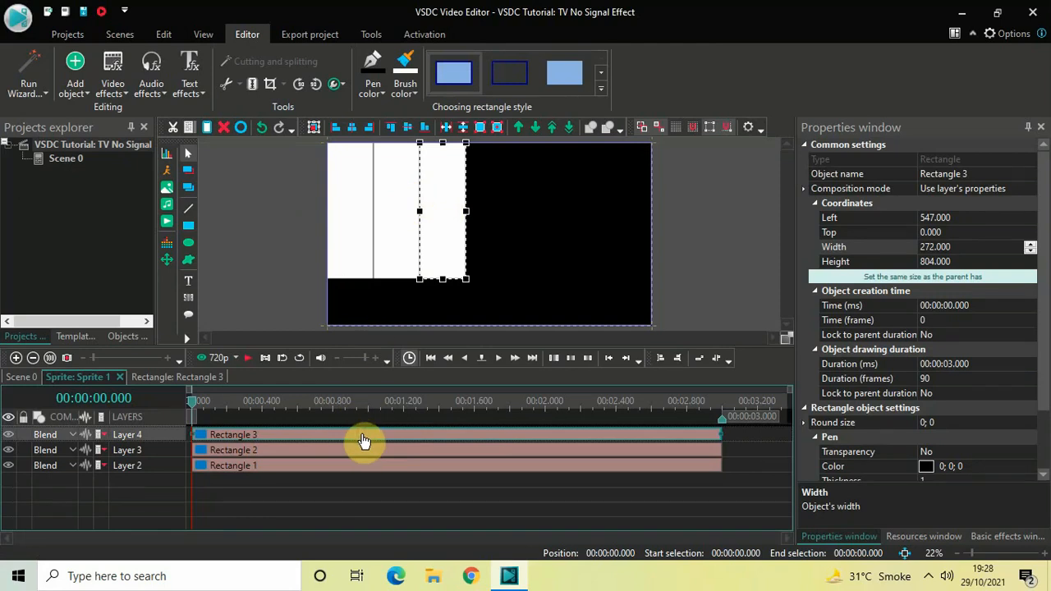
Step: Add three more rectangle copies edge to edge along the top of the frame, at left 819, 1090 and 1360
key("ctrl+v")
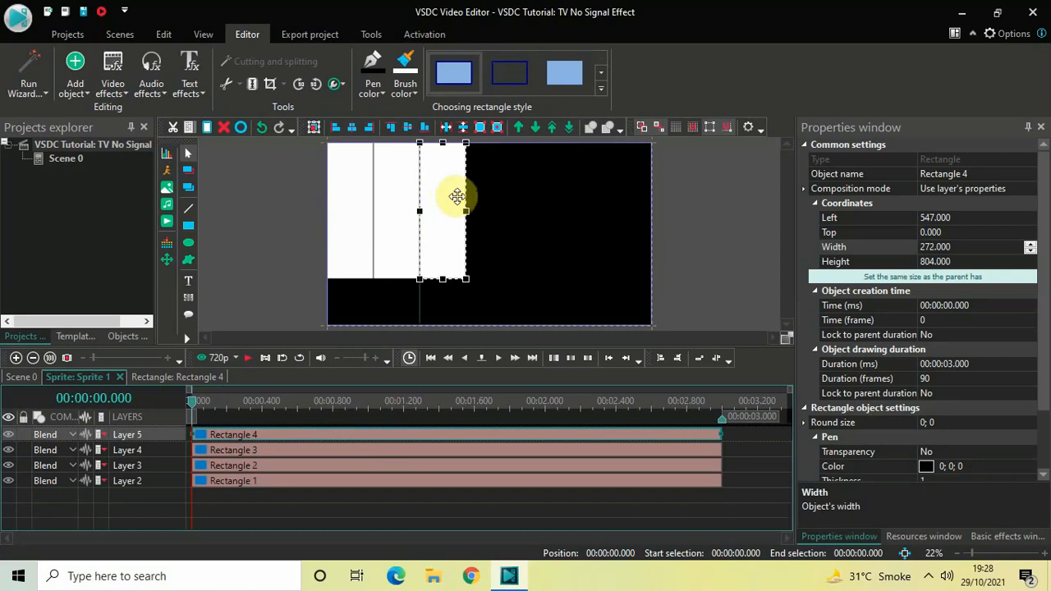
left_click_drag(456, 196, 493, 199)
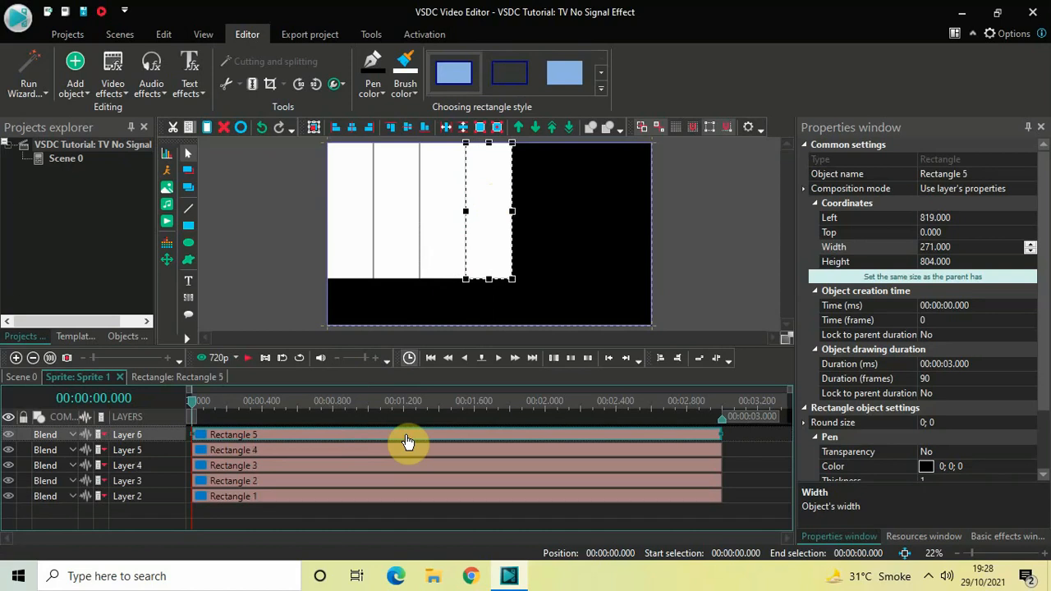
left_click(488, 211)
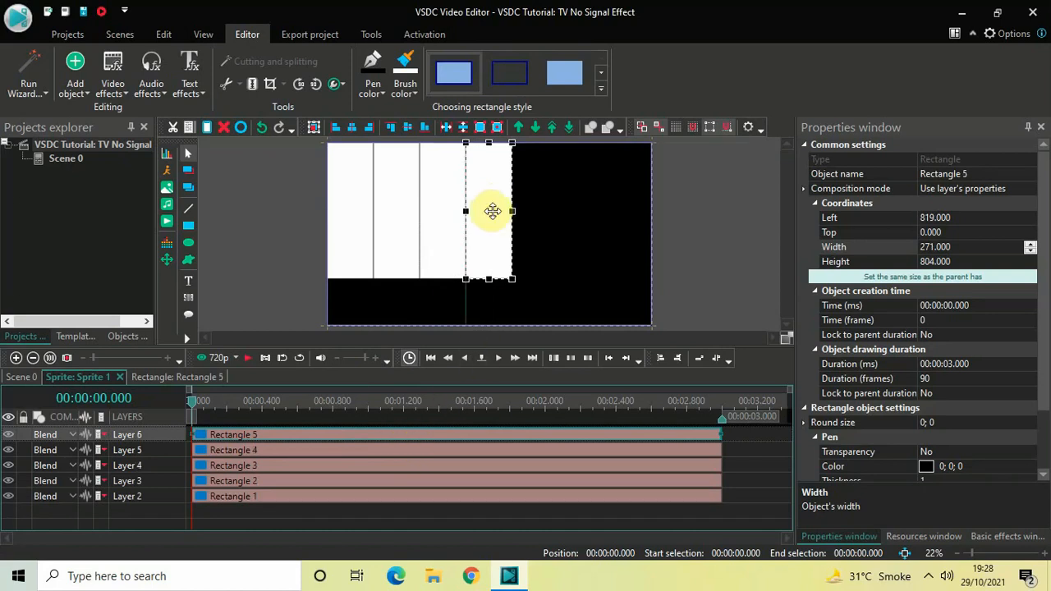
left_click_drag(491, 211, 536, 216)
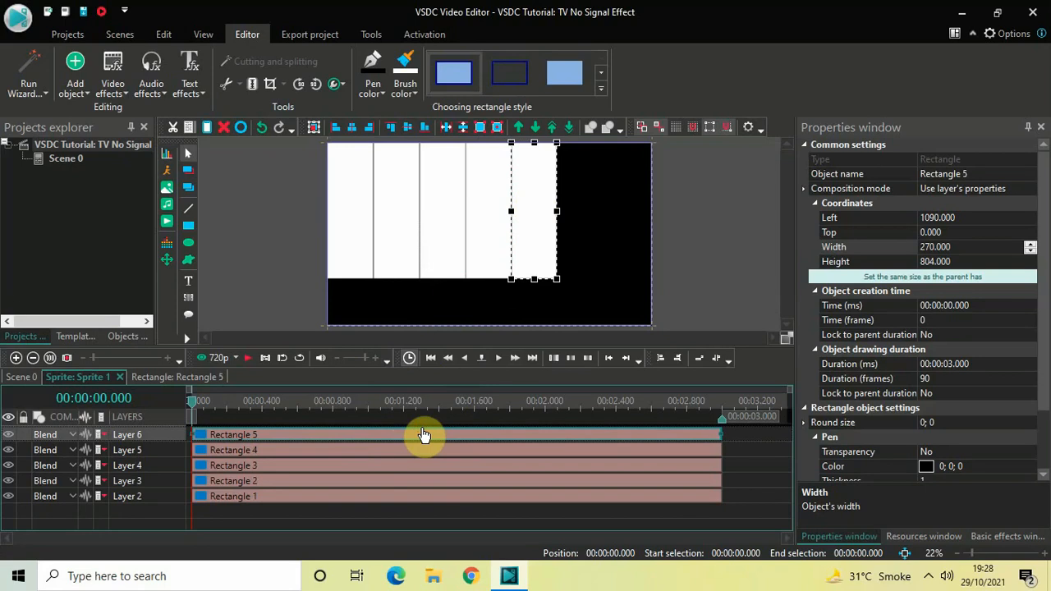
key("ctrl+v")
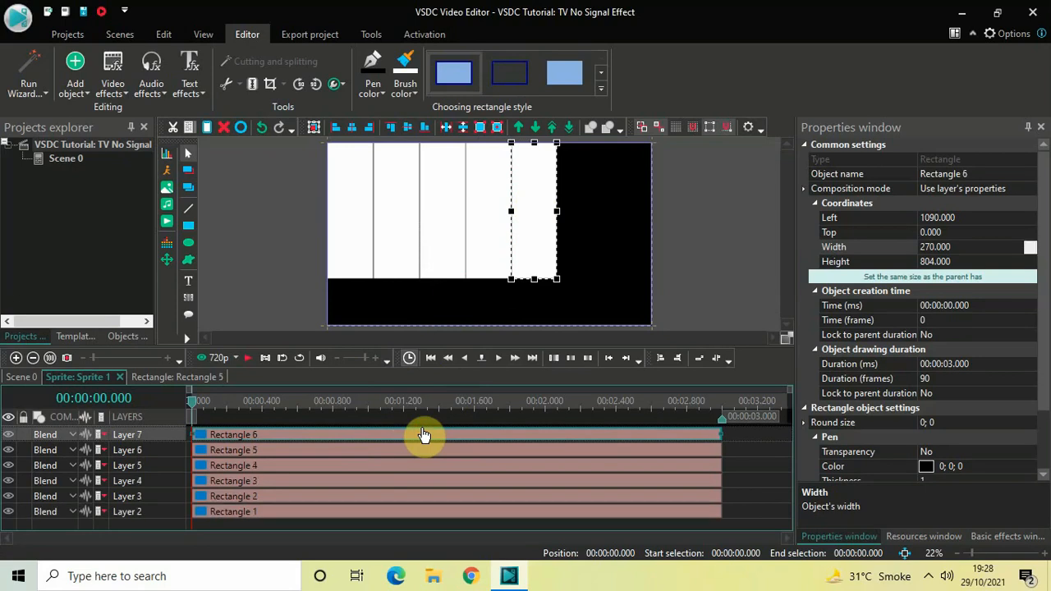
left_click_drag(529, 222, 579, 217)
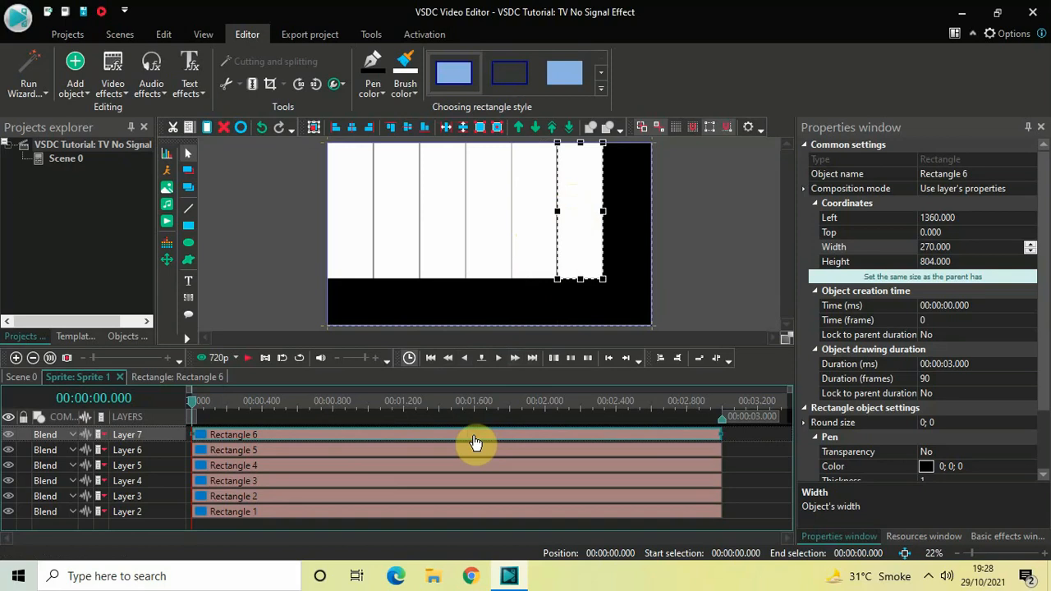
Step: Add a seventh bar copy at left 1630 and widen it to 290 pixels to reach the frame's right edge
key("ctrl+v")
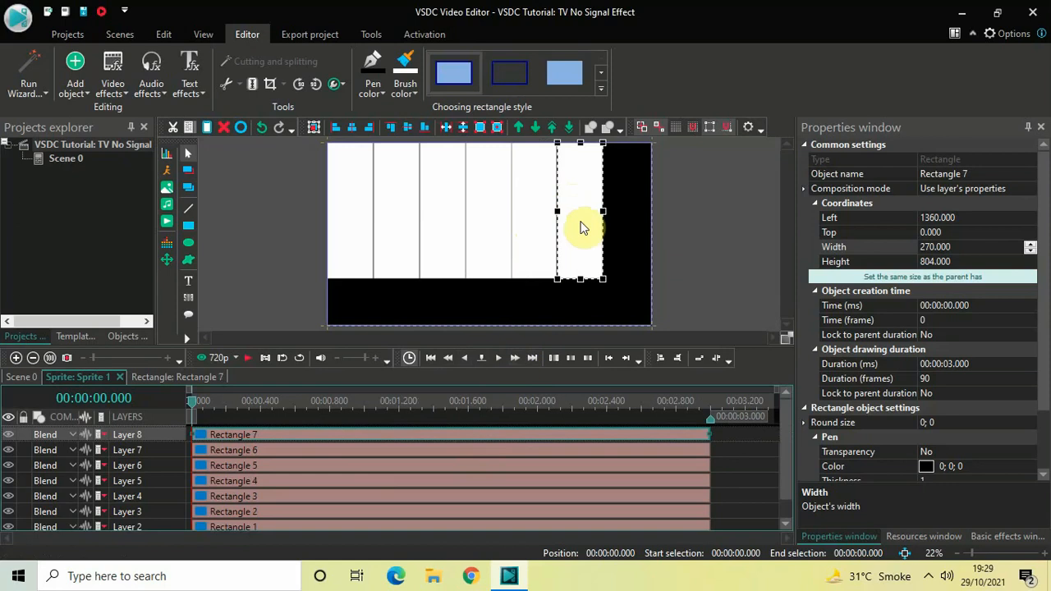
left_click_drag(578, 218, 629, 223)
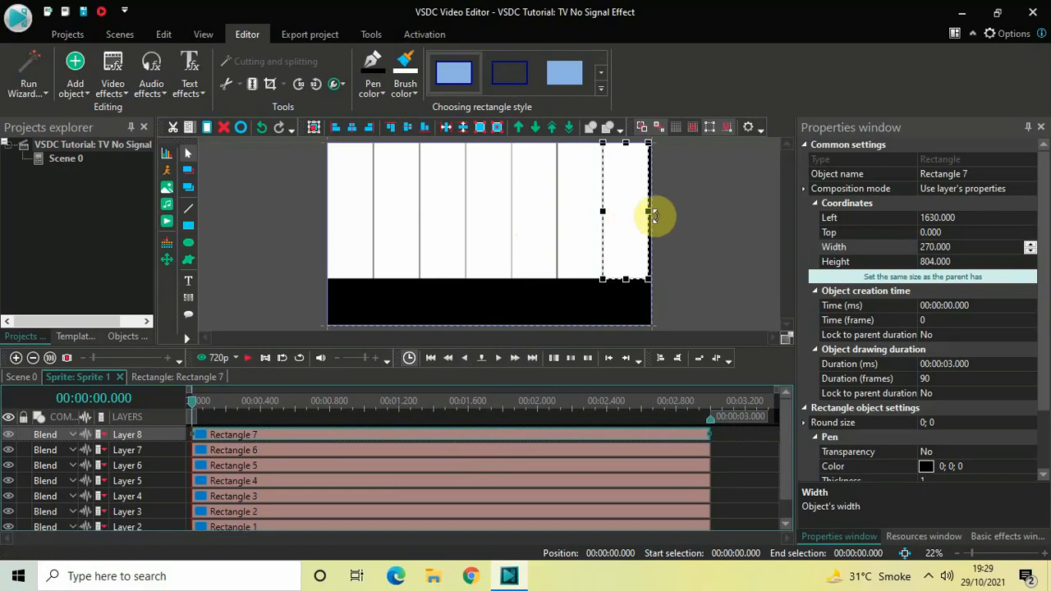
left_click(689, 213)
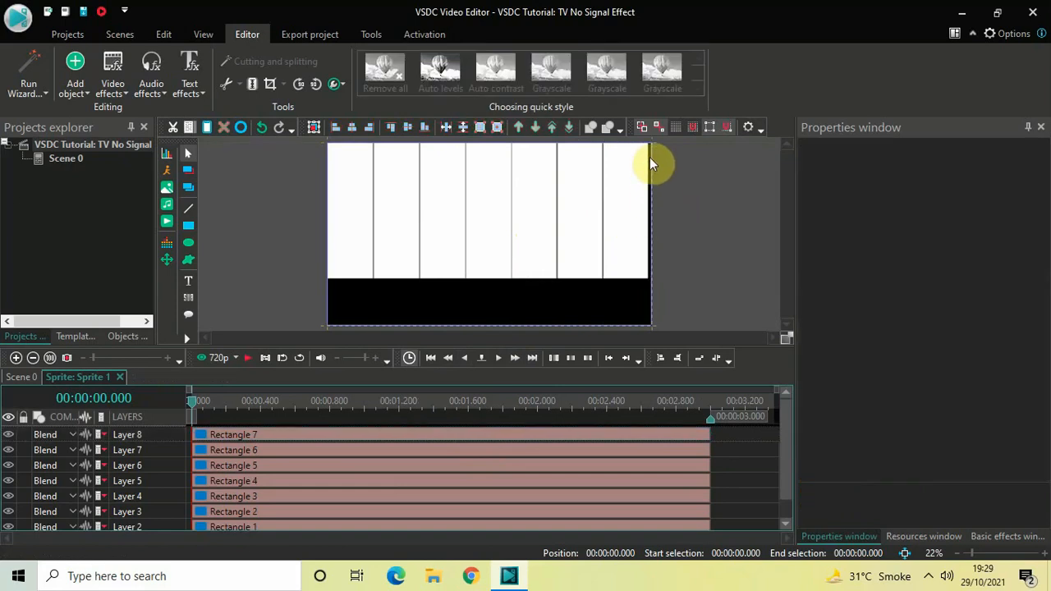
left_click(622, 200)
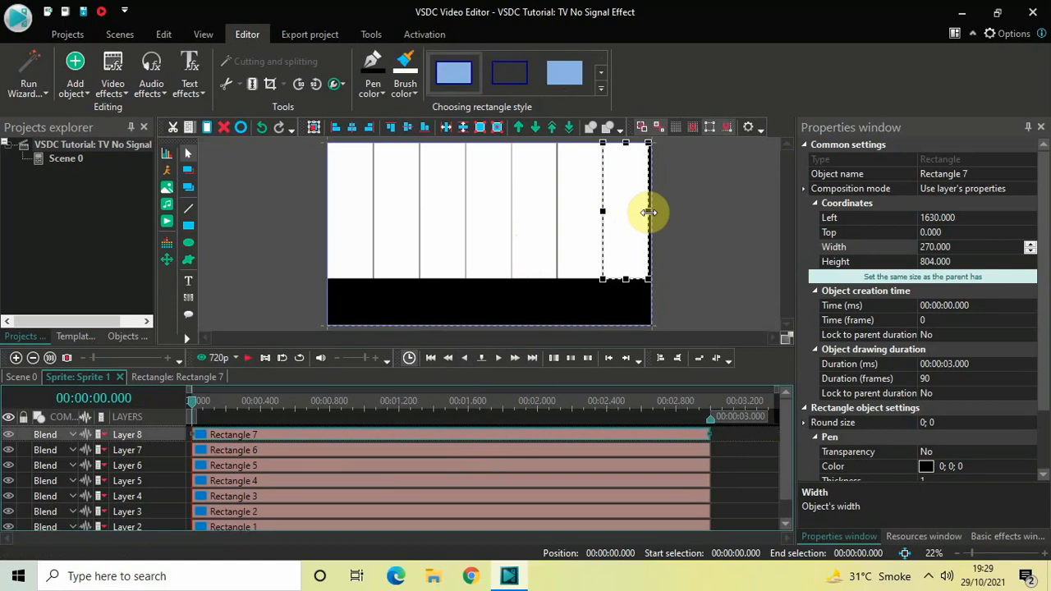
left_click_drag(648, 211, 650, 212)
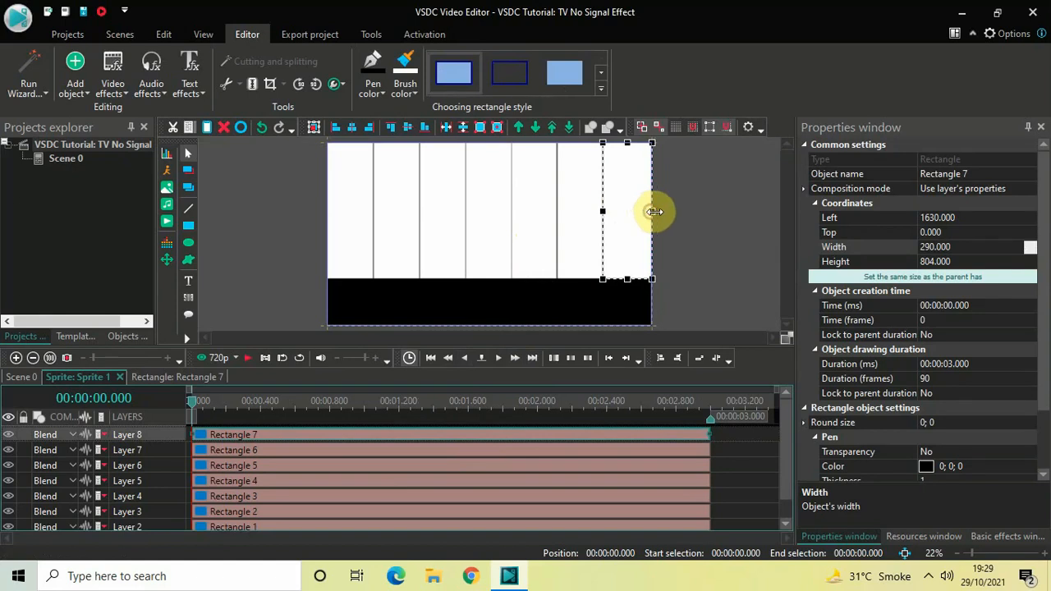
left_click(678, 219)
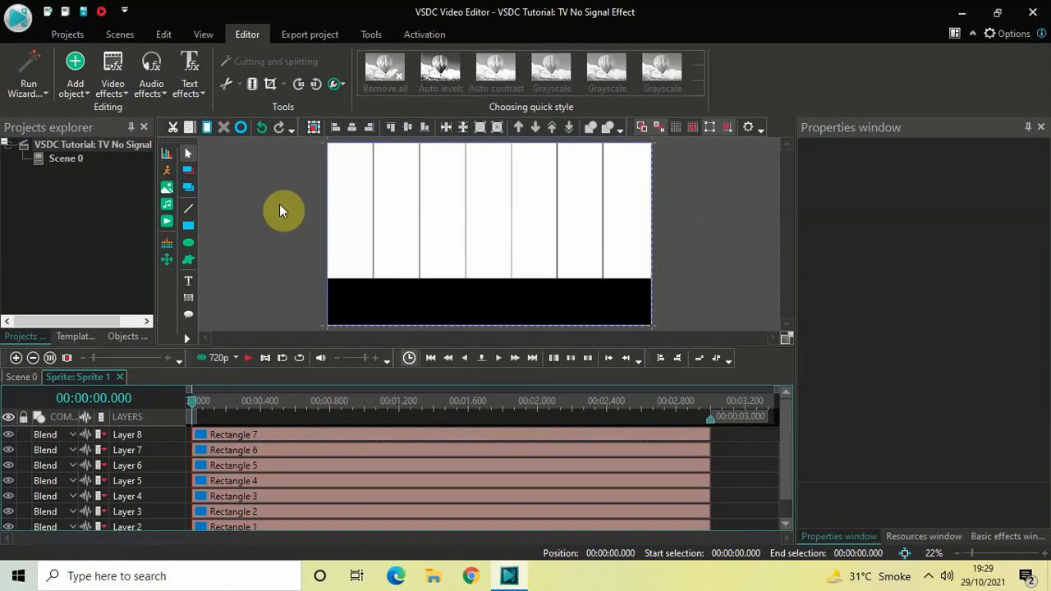
Step: Add a rectangle from the cursor position on a new layer, about 919 by 223 pixels, in the black strip's left half
left_click(65, 77)
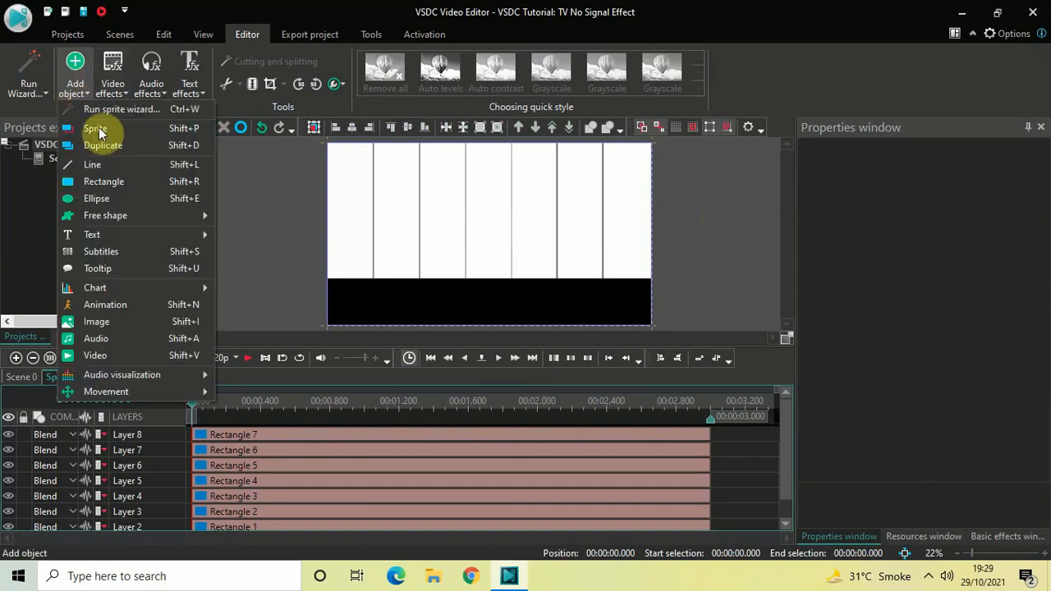
left_click(126, 175)
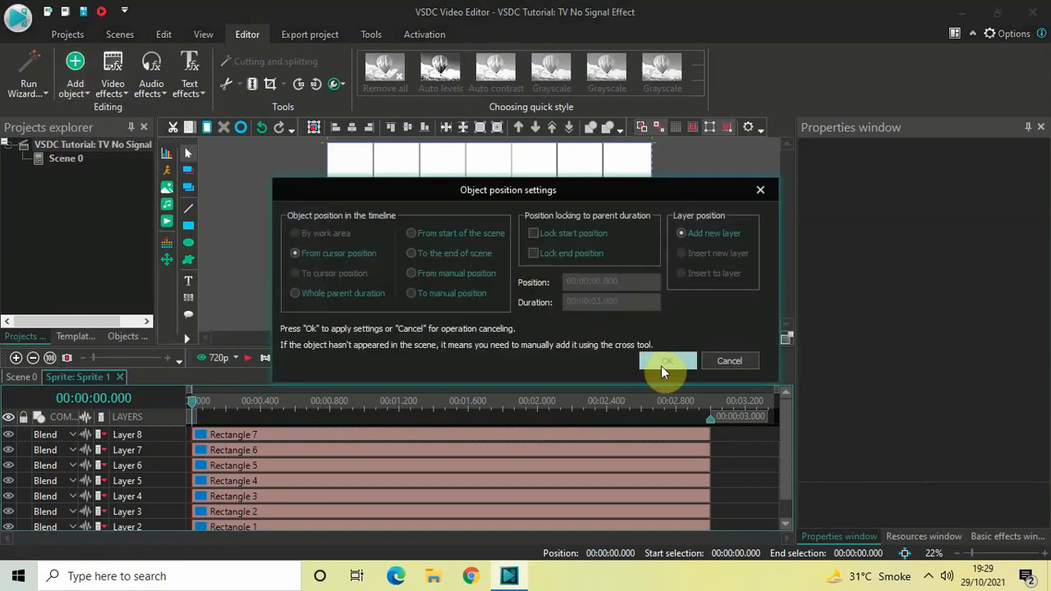
left_click(665, 360)
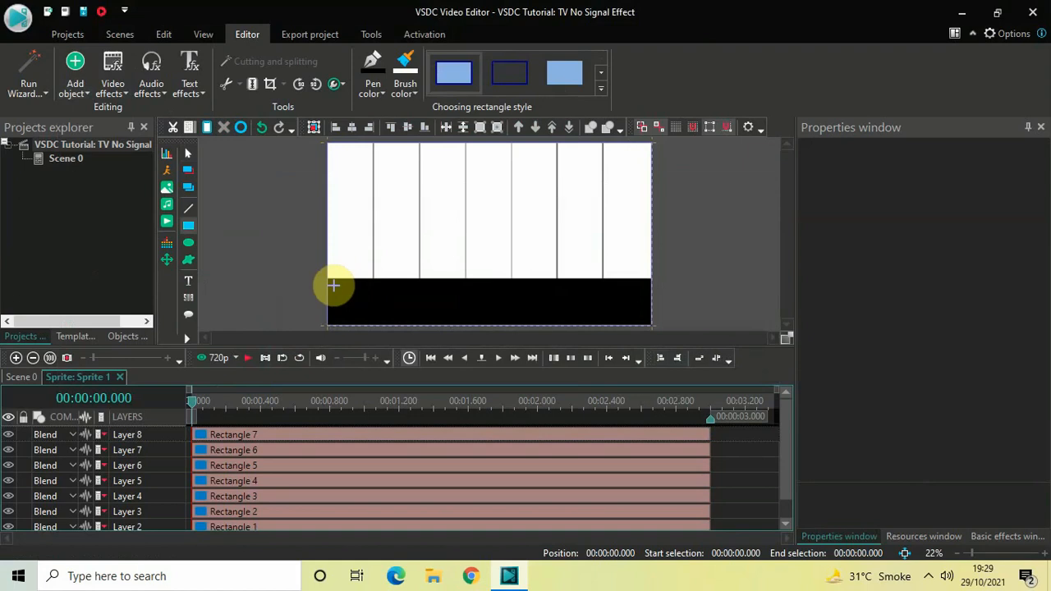
left_click_drag(333, 284, 489, 321)
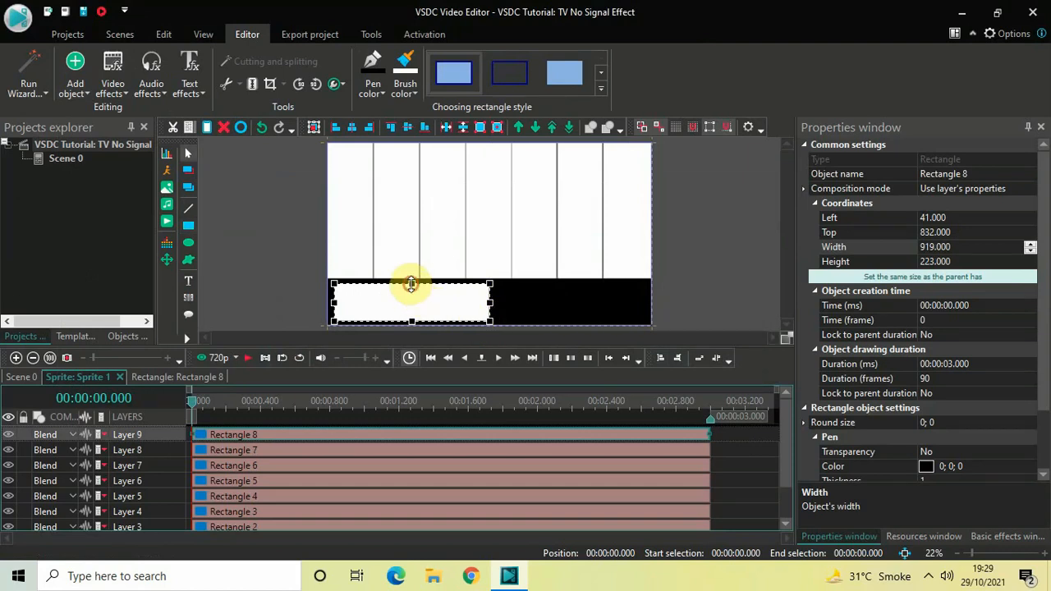
Step: Stretch the new rectangle to fill the strip's left half, at left 0, top 804, width 960 and height 276
left_click_drag(411, 283, 412, 278)
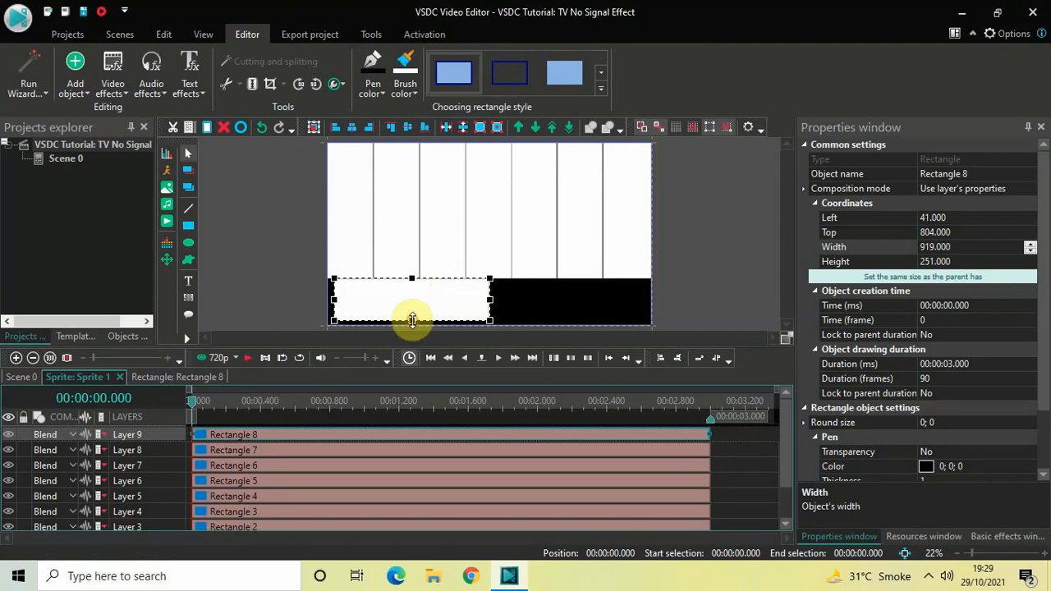
left_click_drag(412, 321, 411, 325)
left_click_drag(334, 303, 326, 303)
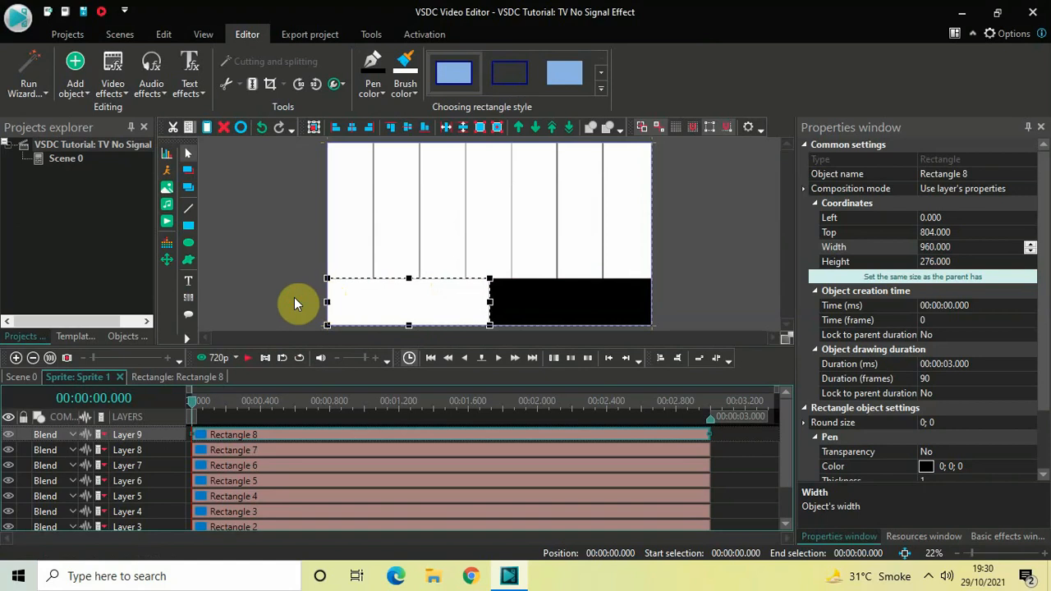
left_click(294, 297)
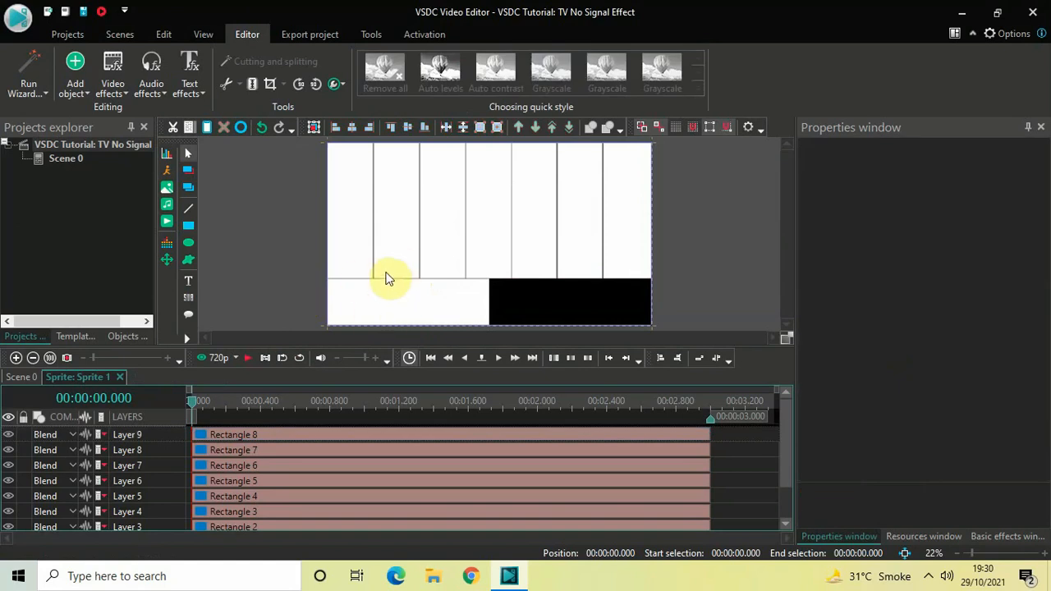
Step: Duplicate the bottom rectangle and align the copy to the frame's right edge, at left 960
left_click(399, 307)
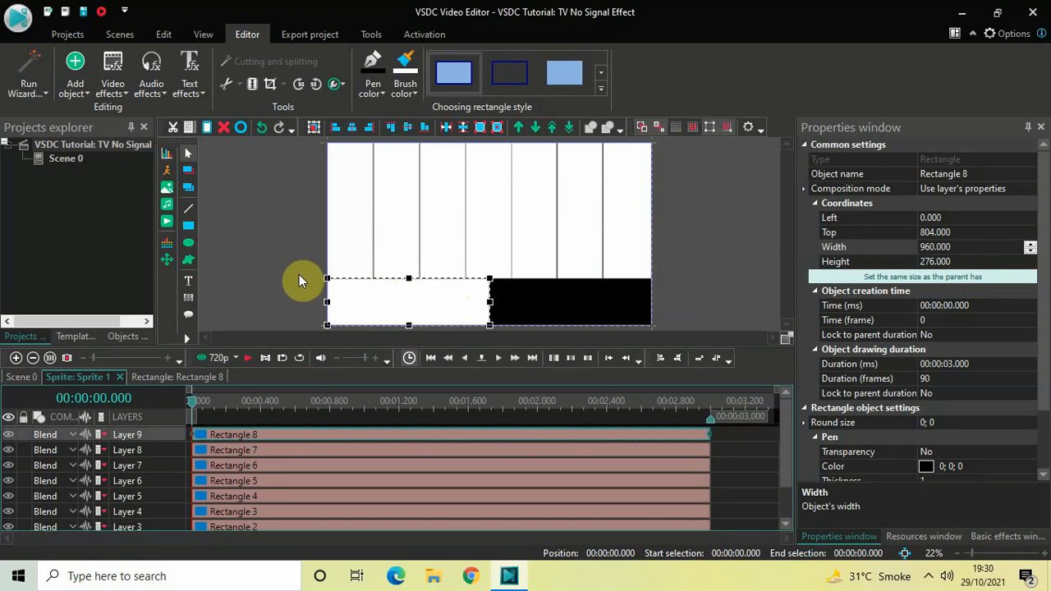
key("ctrl+c")
key("ctrl+v")
left_click(366, 127)
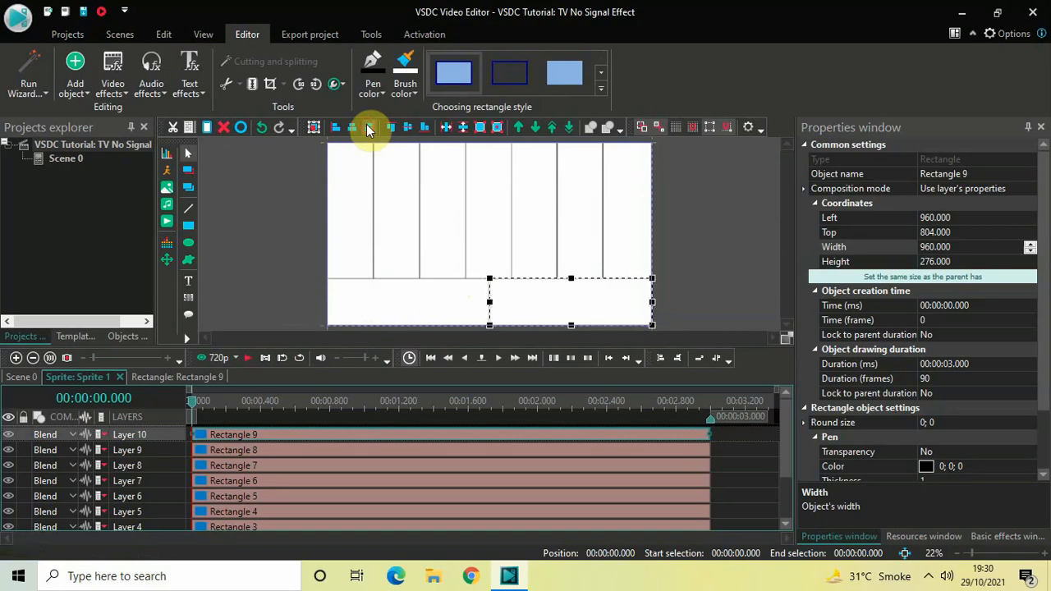
left_click(257, 240)
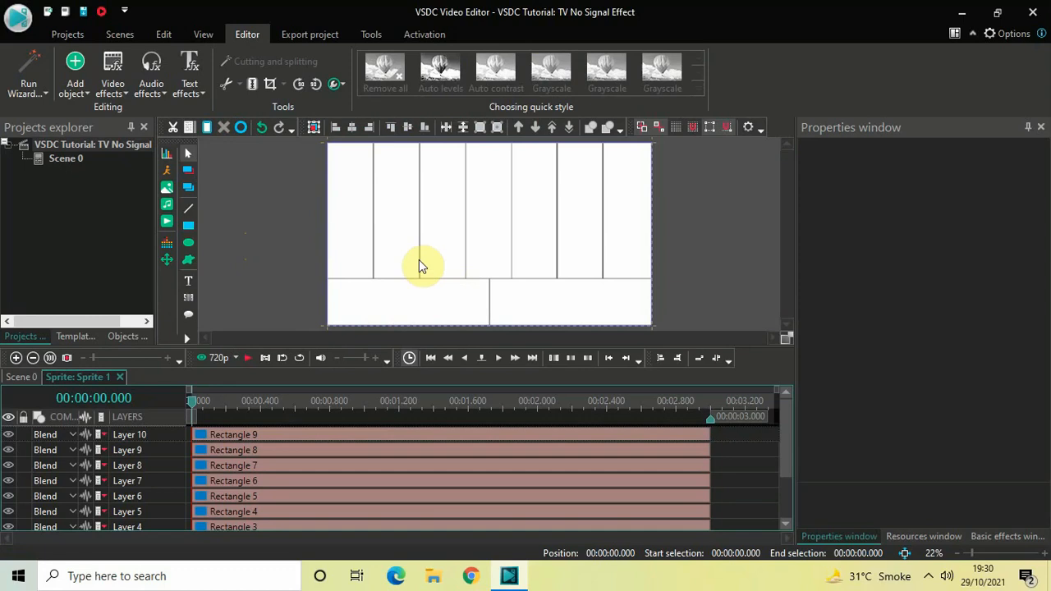
Step: Set the brush color of the first vertical bar from the left to #b0e2e3
left_click(344, 202)
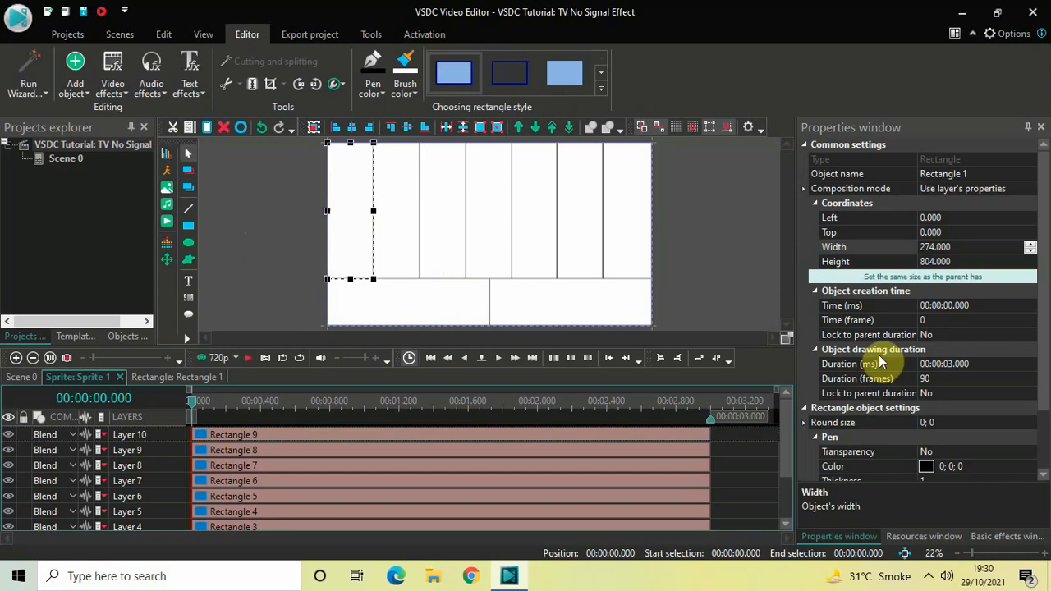
left_click_drag(1041, 338, 1044, 460)
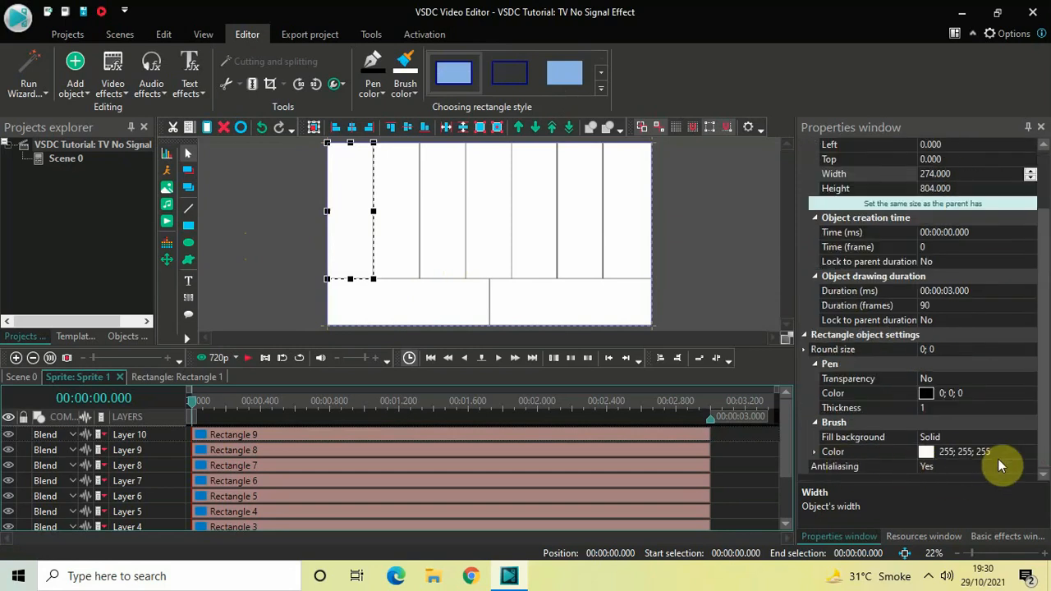
left_click(1031, 455)
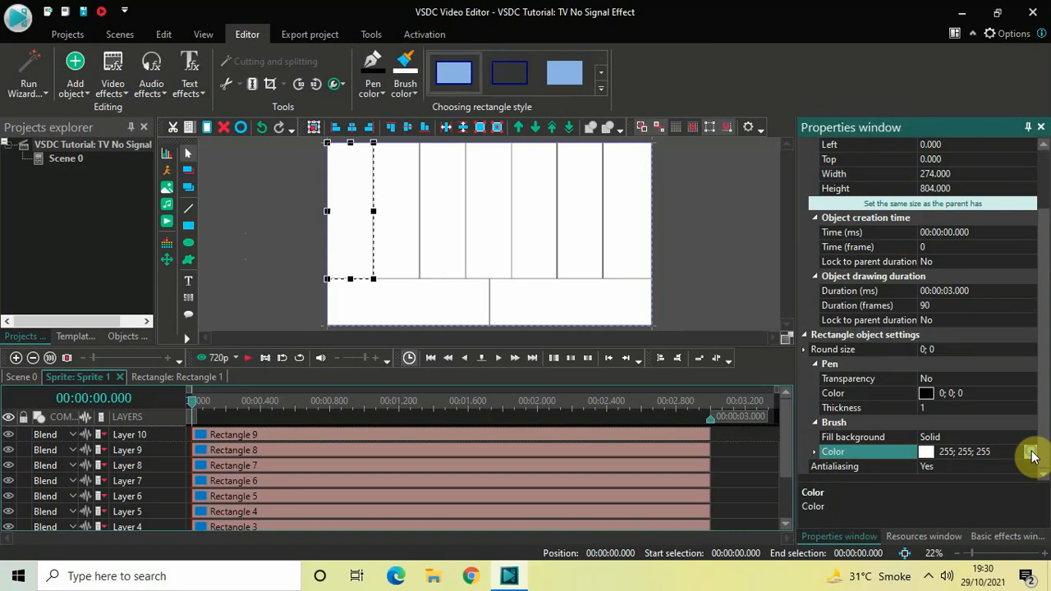
left_click(1031, 453)
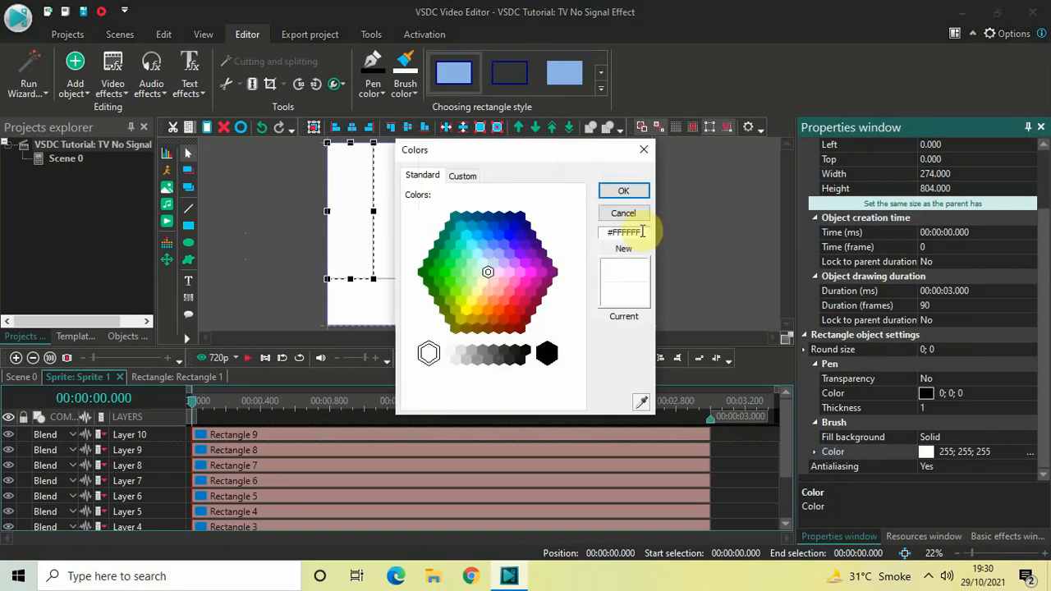
key("BackSpace")
key("BackSpace")
key("BackSpace")
key("BackSpace")
key("BackSpace")
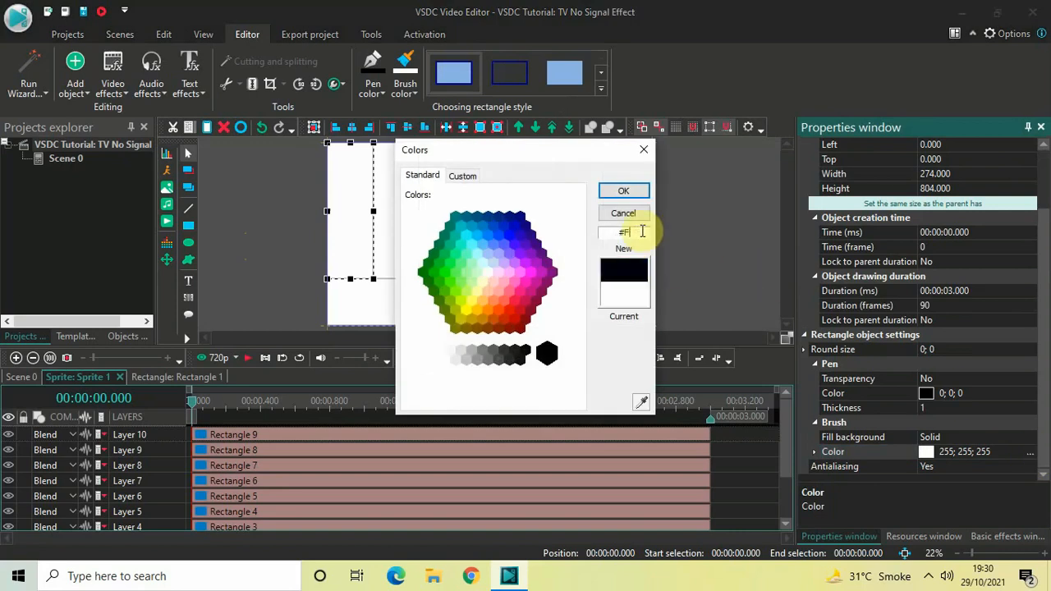
key("BackSpace")
type("b0")
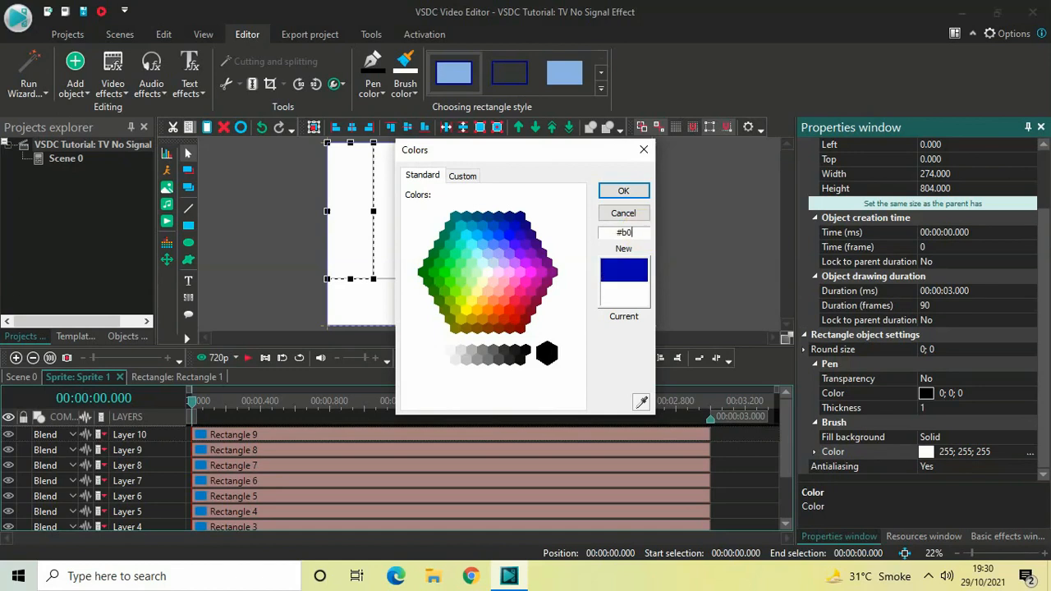
type("e2e3")
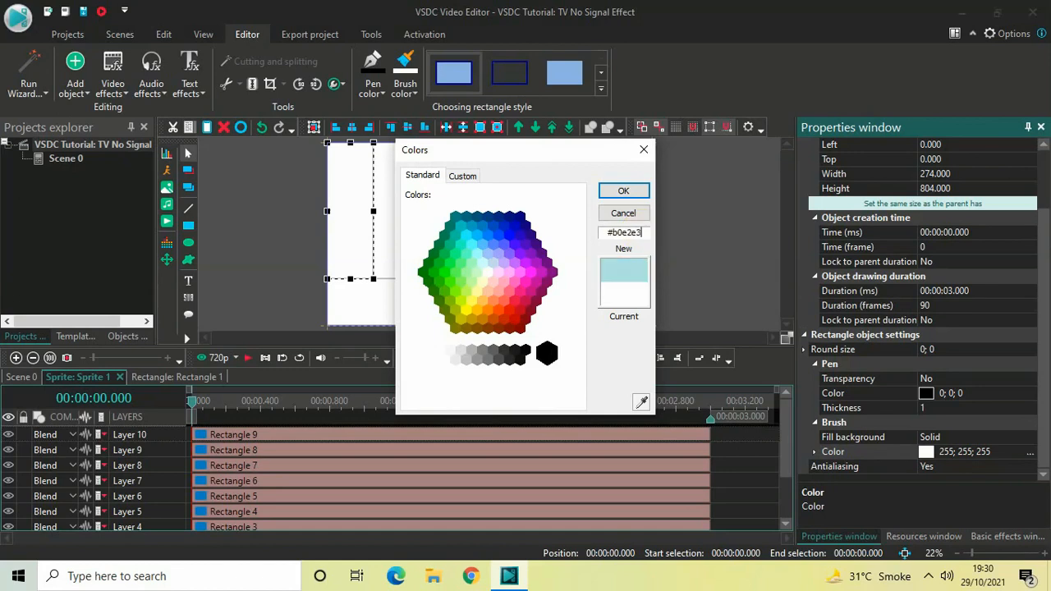
left_click(634, 186)
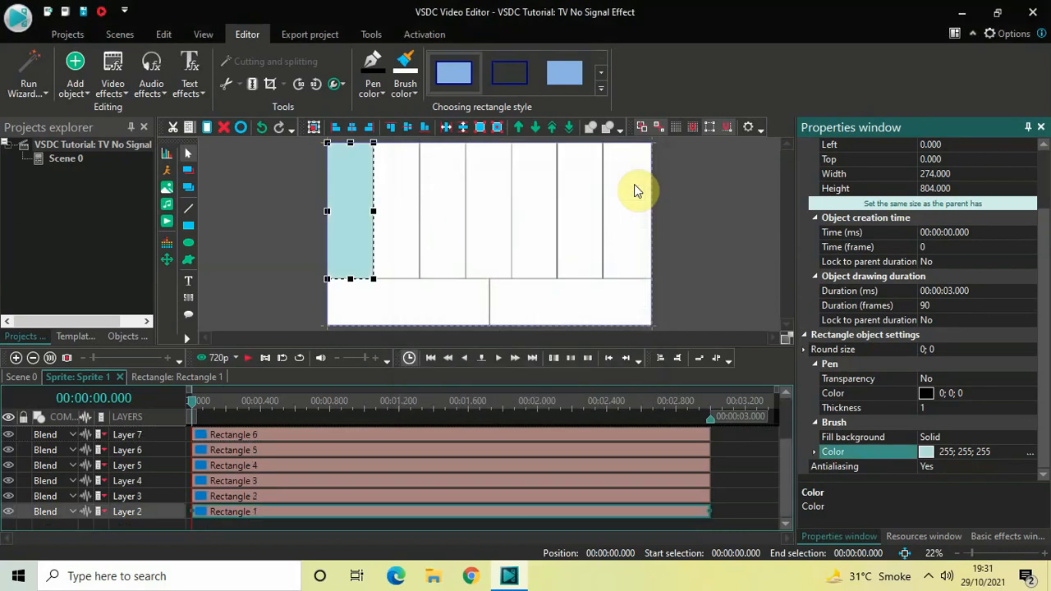
Step: Set the brush color of the second vertical bar to #ecf401
left_click(399, 191)
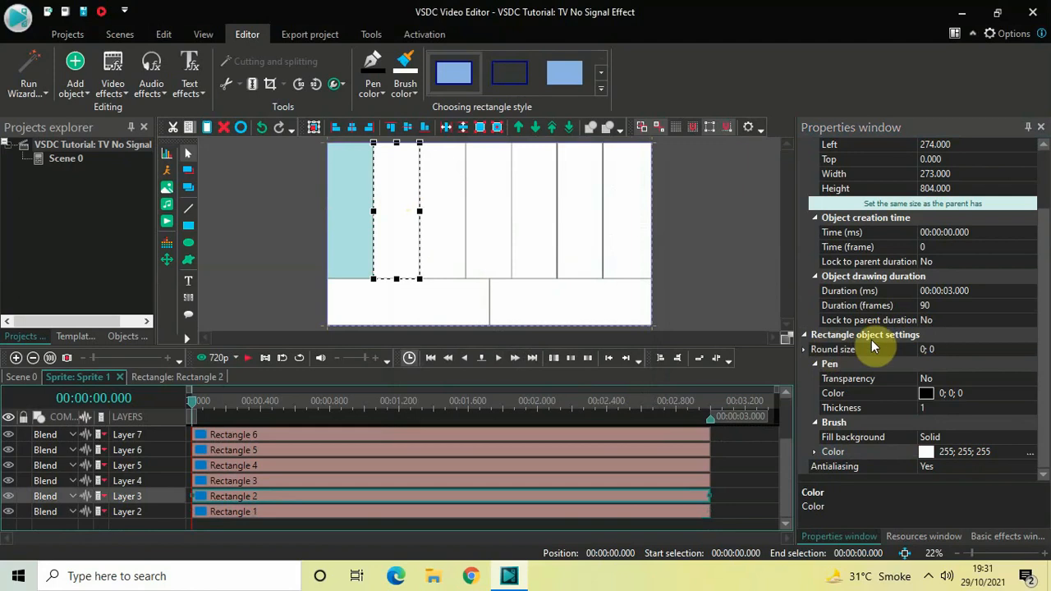
left_click(1031, 454)
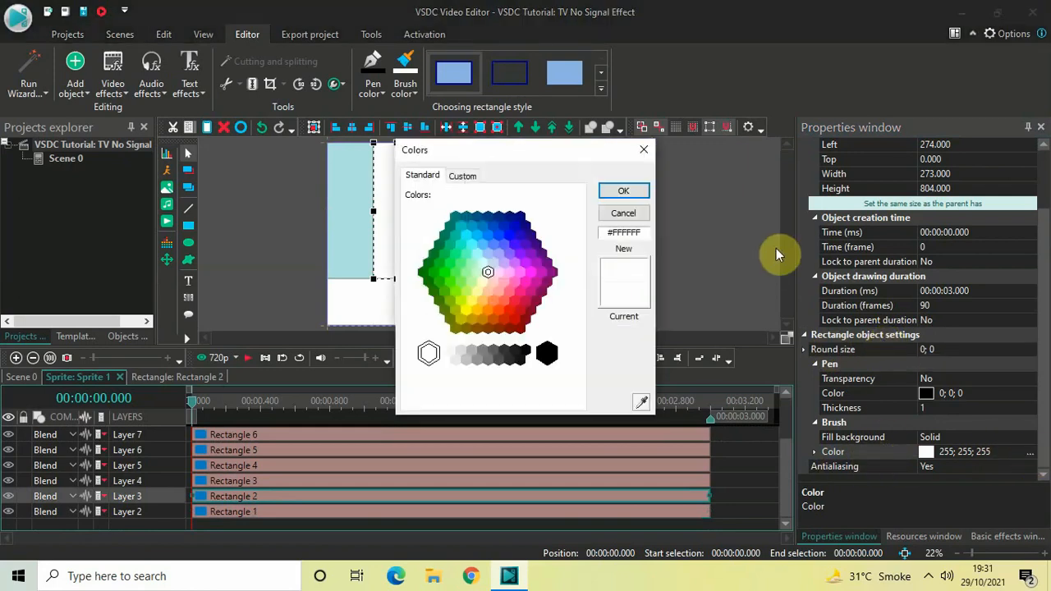
key("BackSpace")
key("BackSpace")
key("BackSpace")
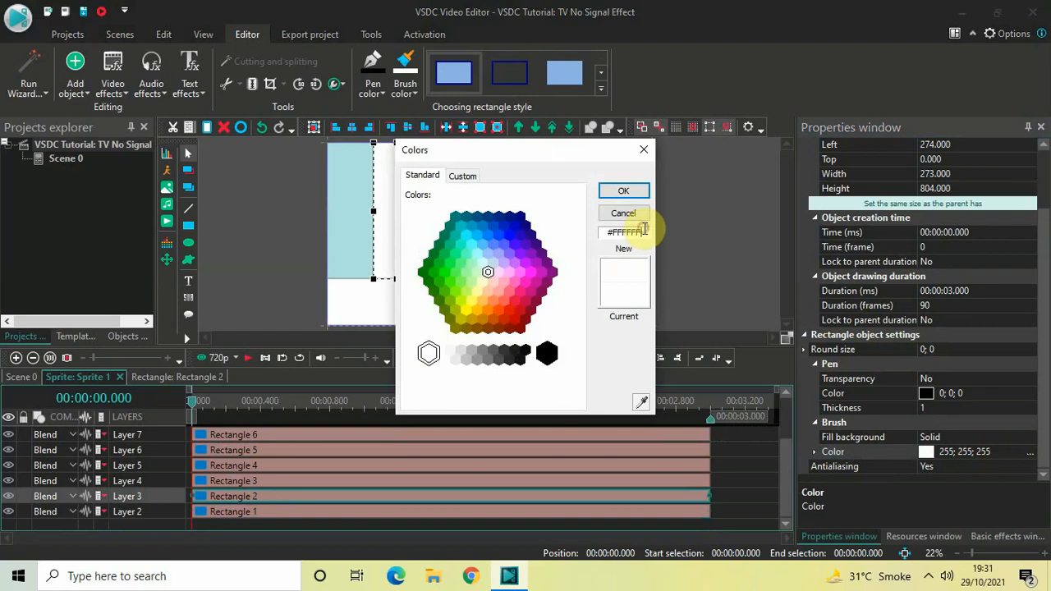
key("BackSpace")
key("BackSpace")
key("BackSpace")
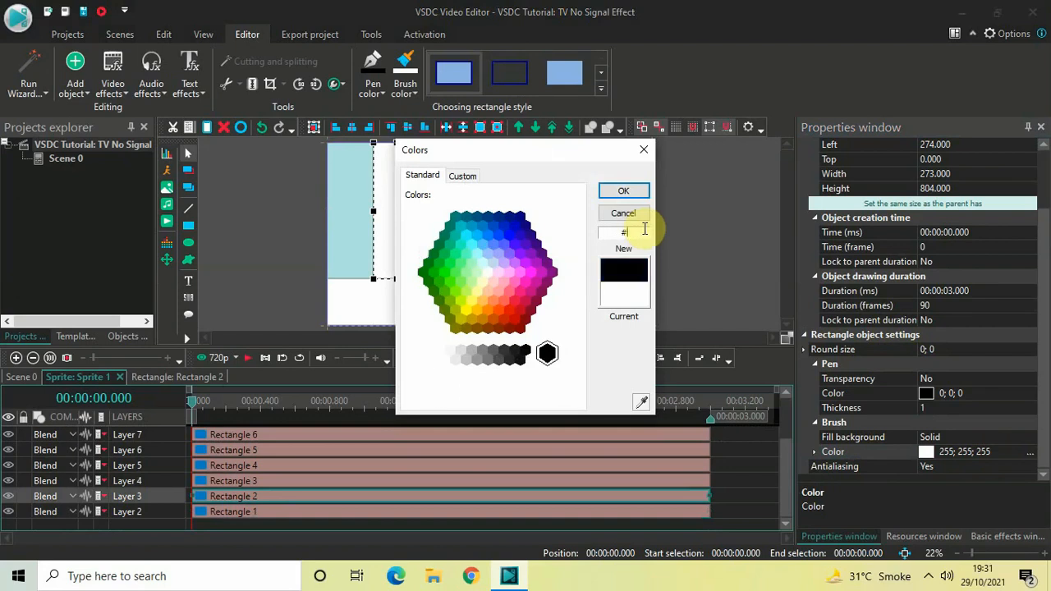
type("ec")
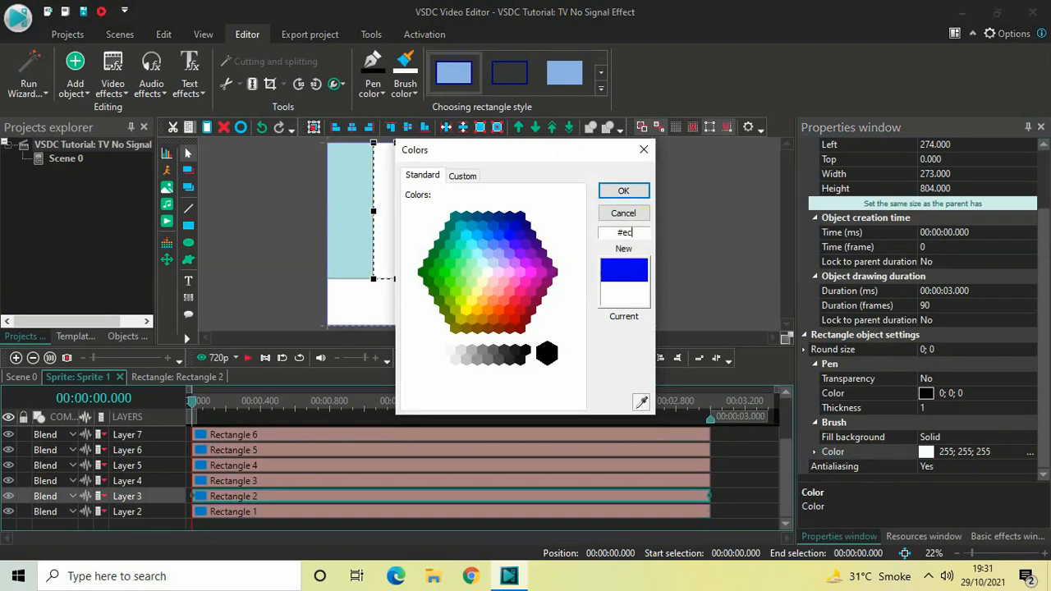
type("f4")
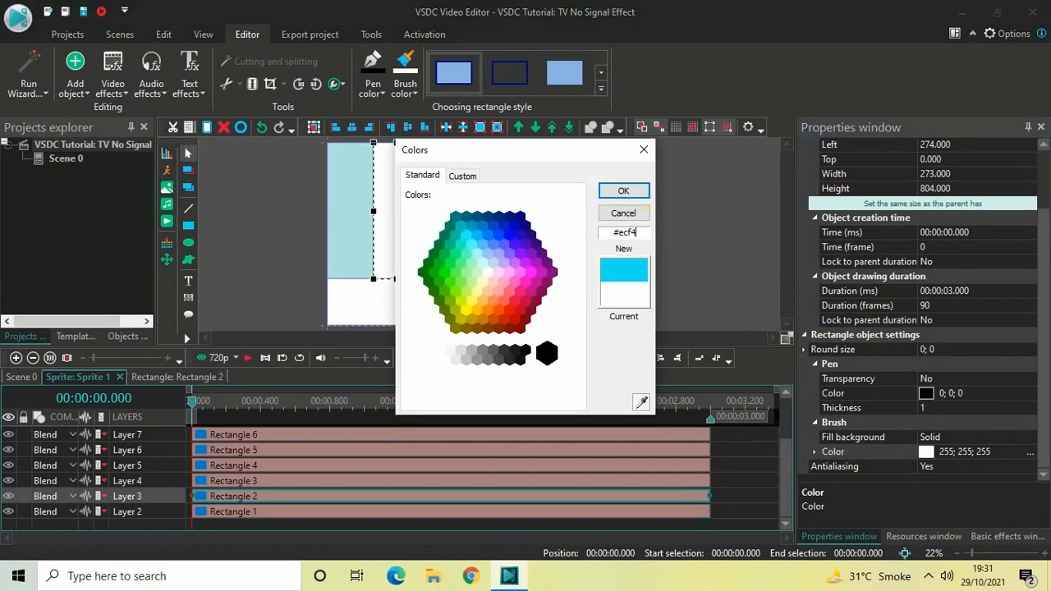
type("01")
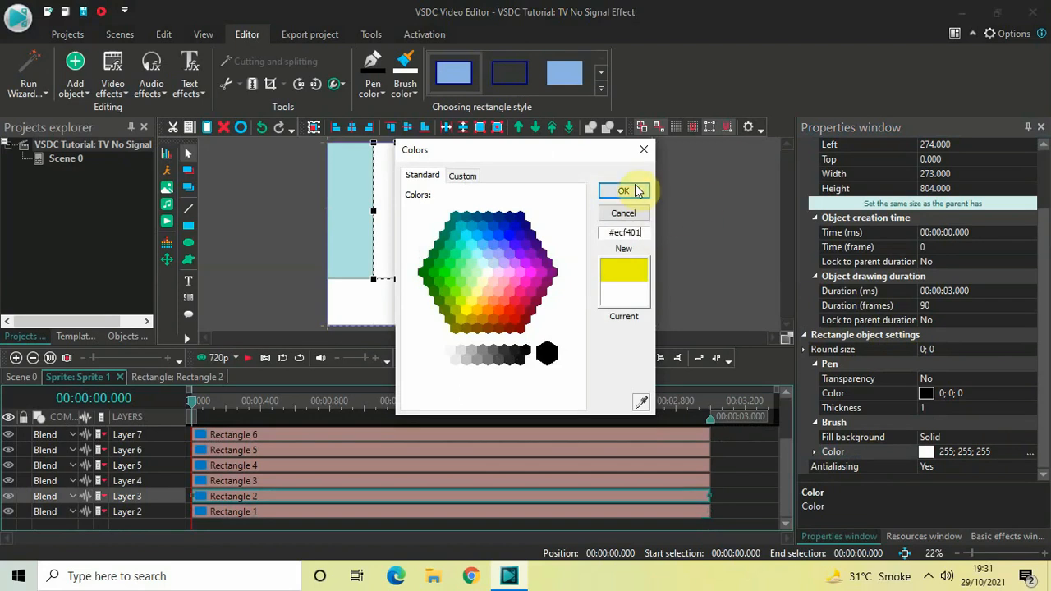
left_click(638, 191)
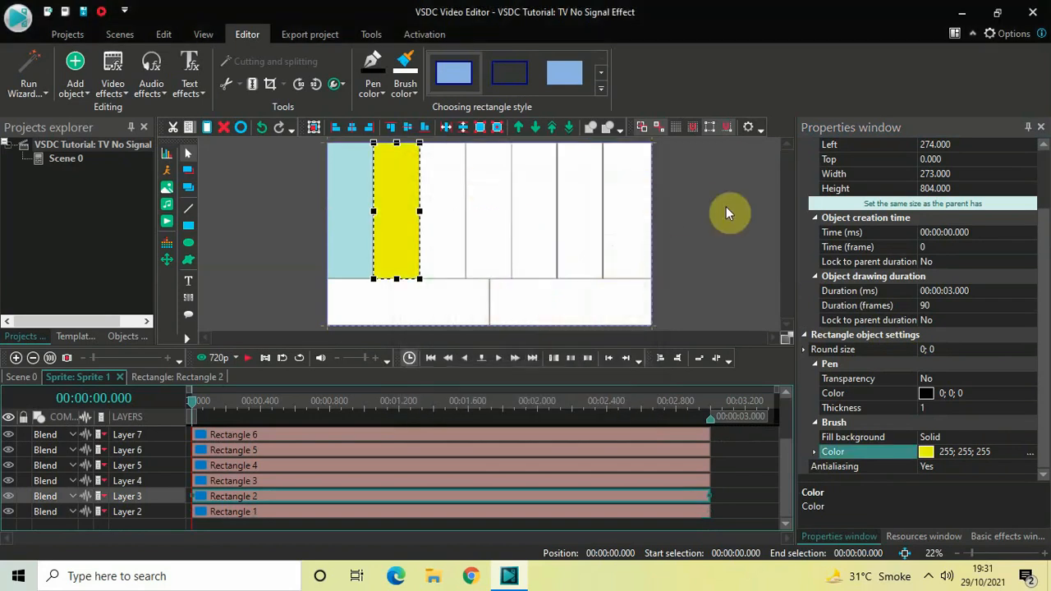
Step: Set the brush color of the third vertical bar from the left to #00d3e6
left_click(438, 209)
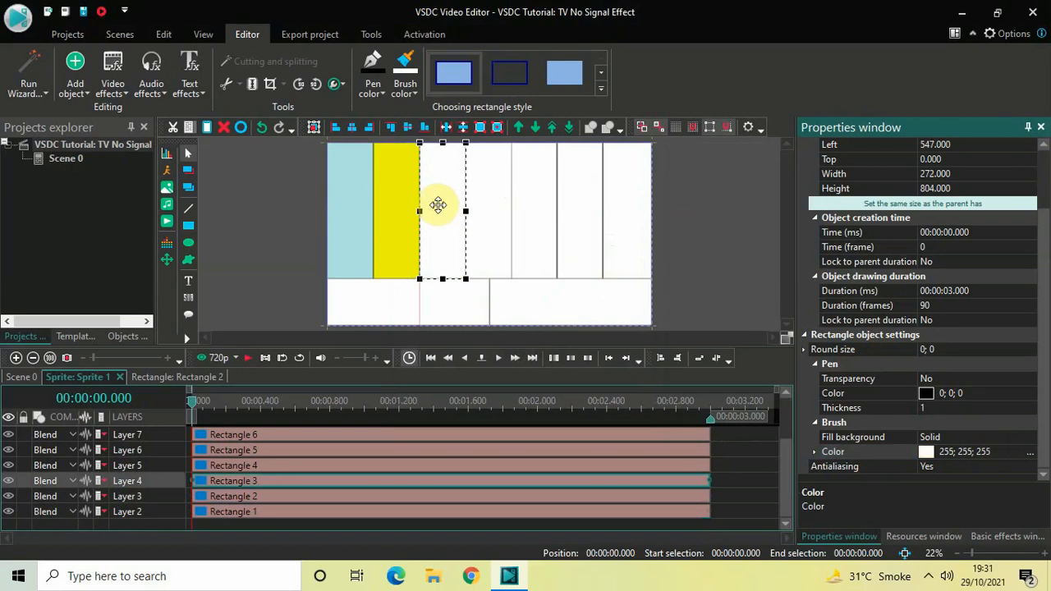
left_click(1031, 453)
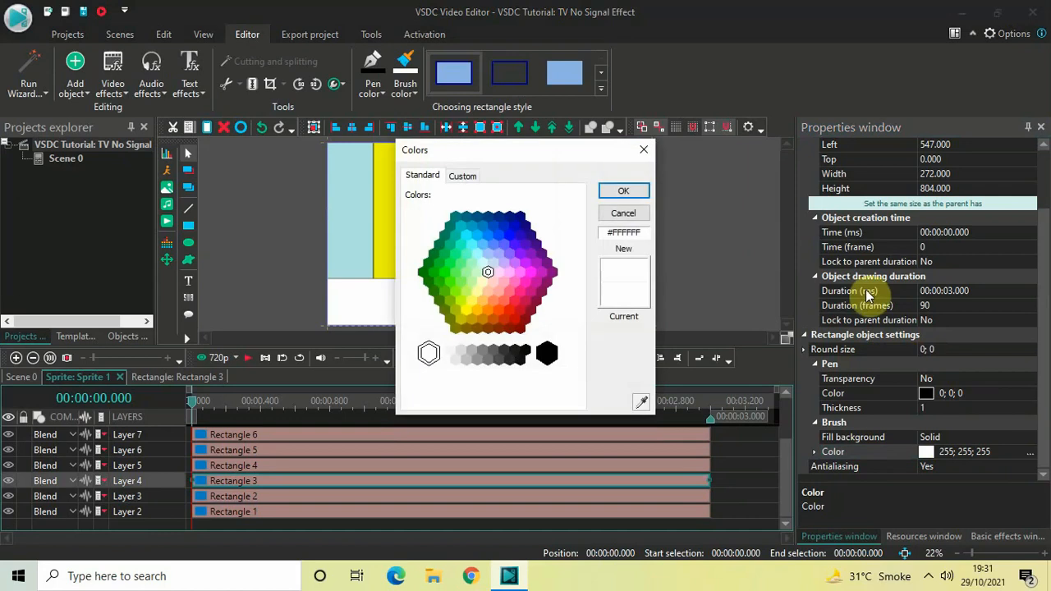
left_click(650, 233)
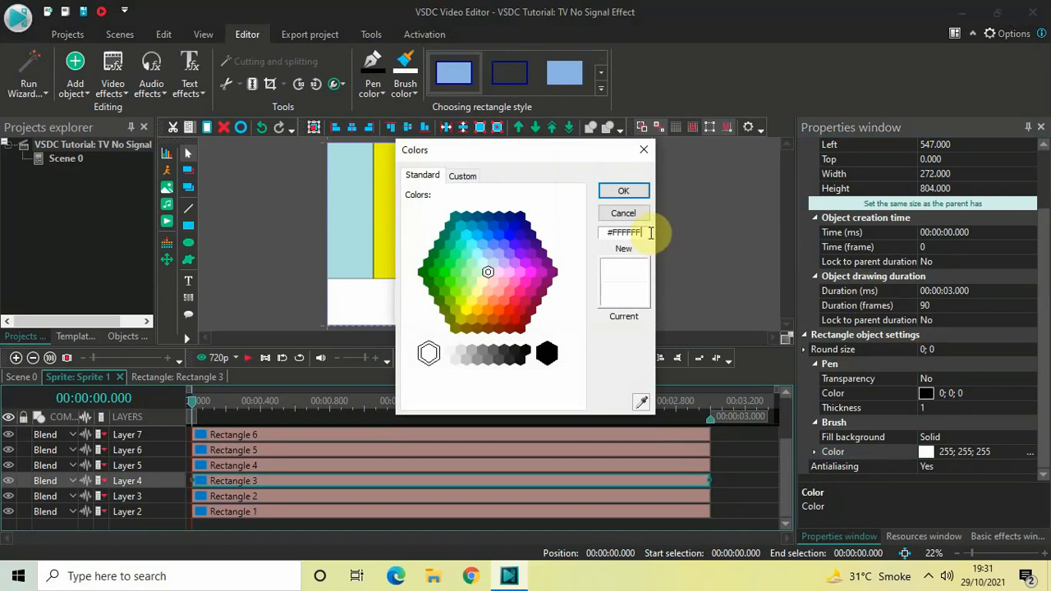
key("BackSpace")
key("BackSpace")
key("BackSpace")
key("BackSpace")
key("BackSpace")
key("BackSpace")
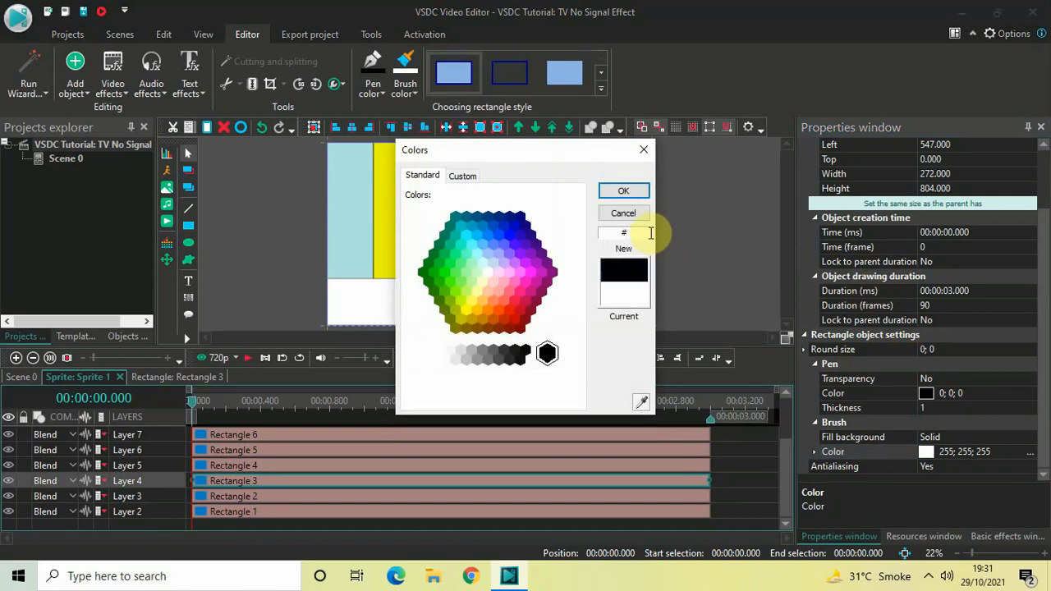
type("00")
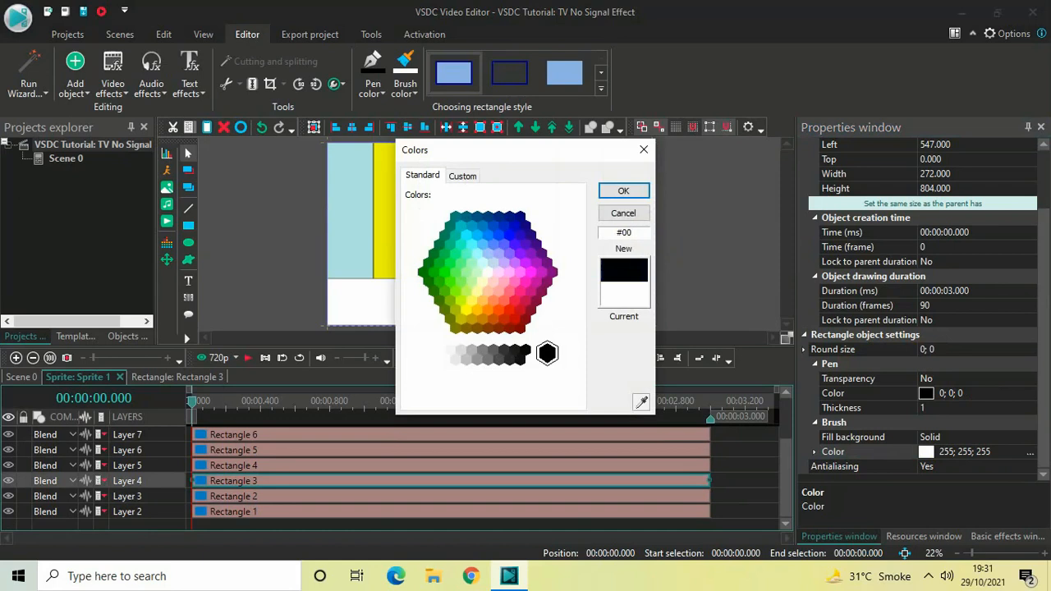
type("d3")
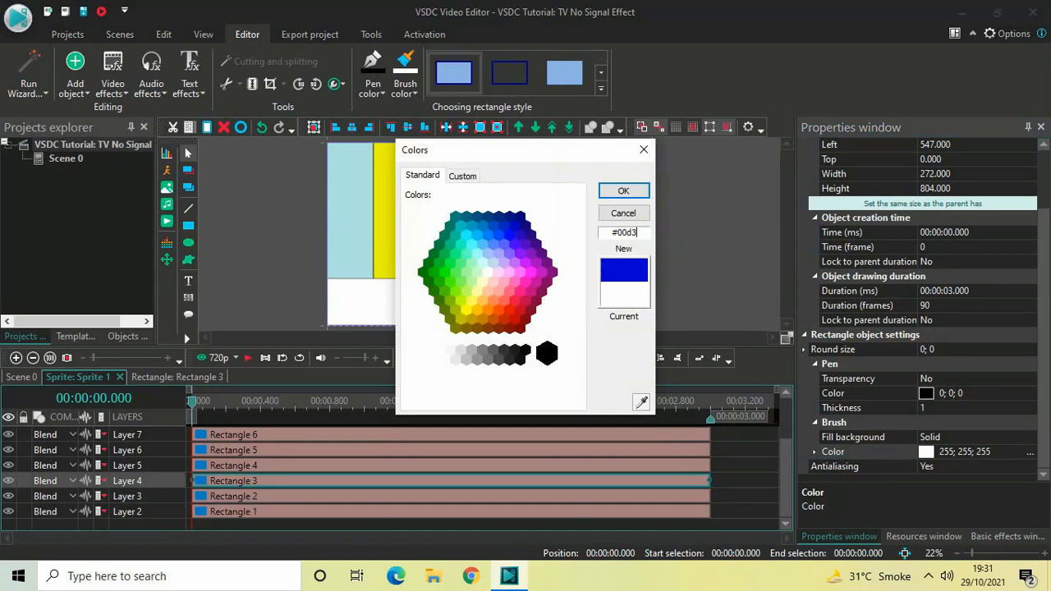
type("e6")
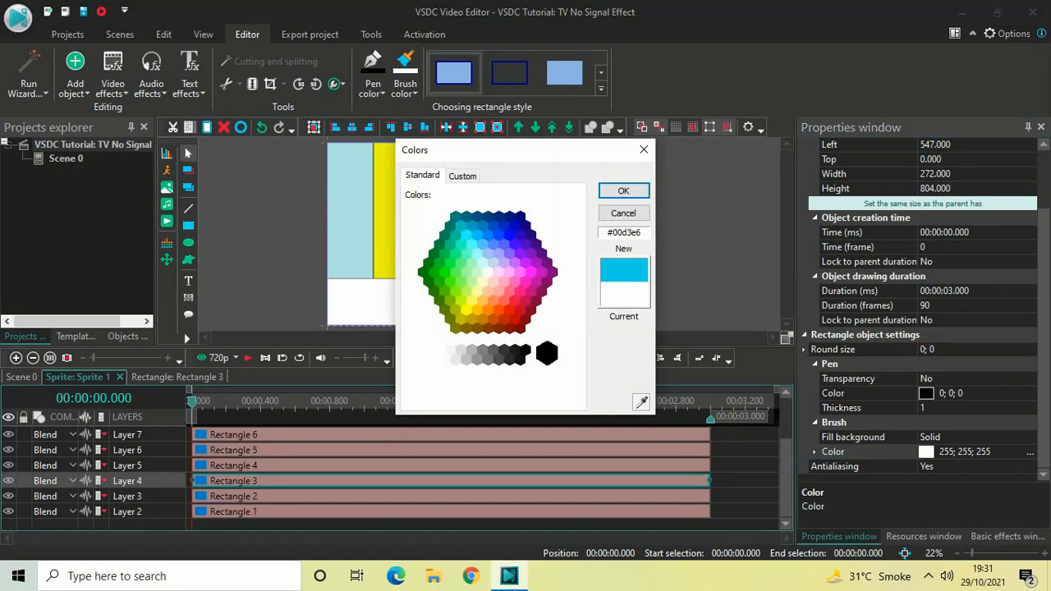
left_click(622, 191)
Step: Set the brush color of the fourth vertical bar from the left to #02ca72
left_click(493, 205)
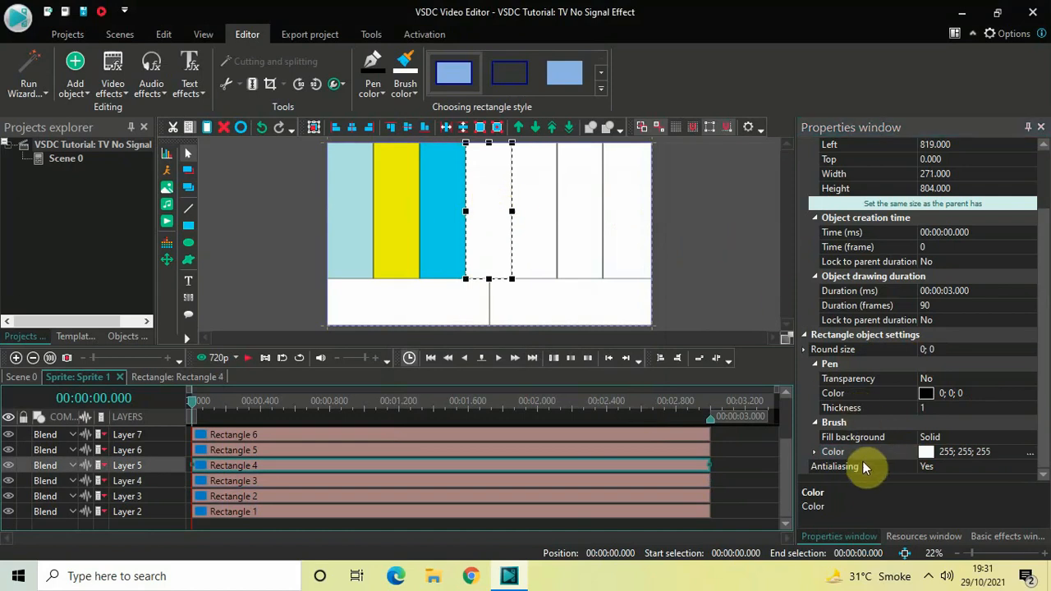
left_click(1031, 454)
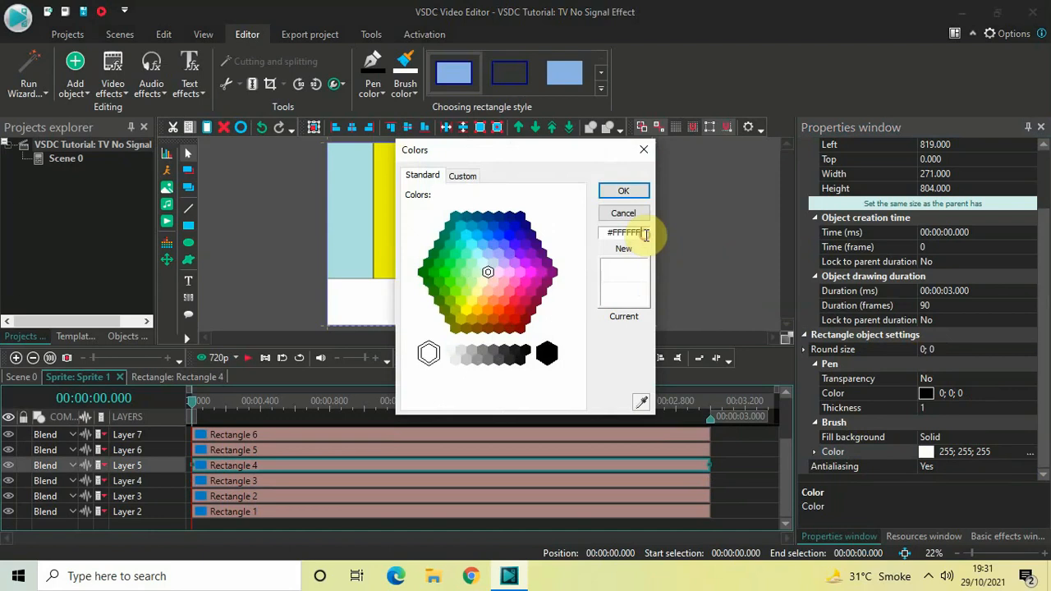
key("BackSpace")
key("BackSpace")
key("BackSpace")
key("BackSpace")
key("BackSpace")
key("BackSpace")
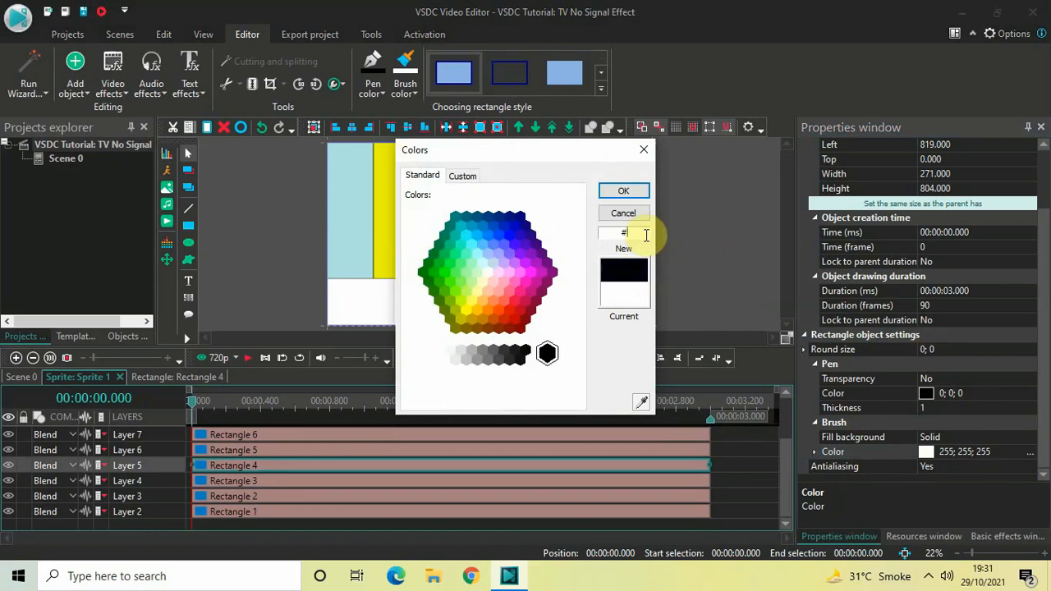
type("02")
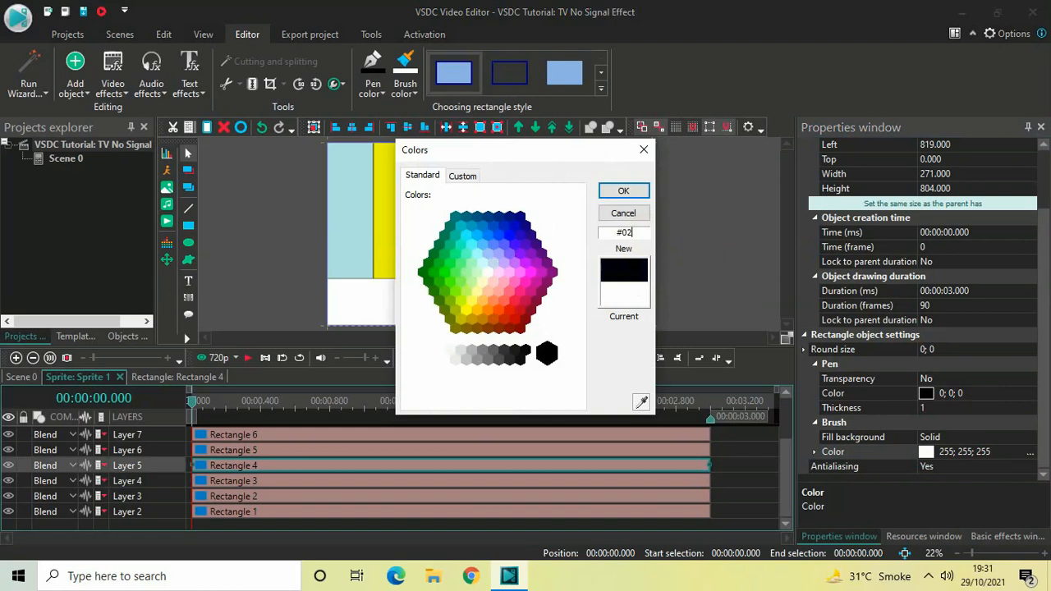
type("ca")
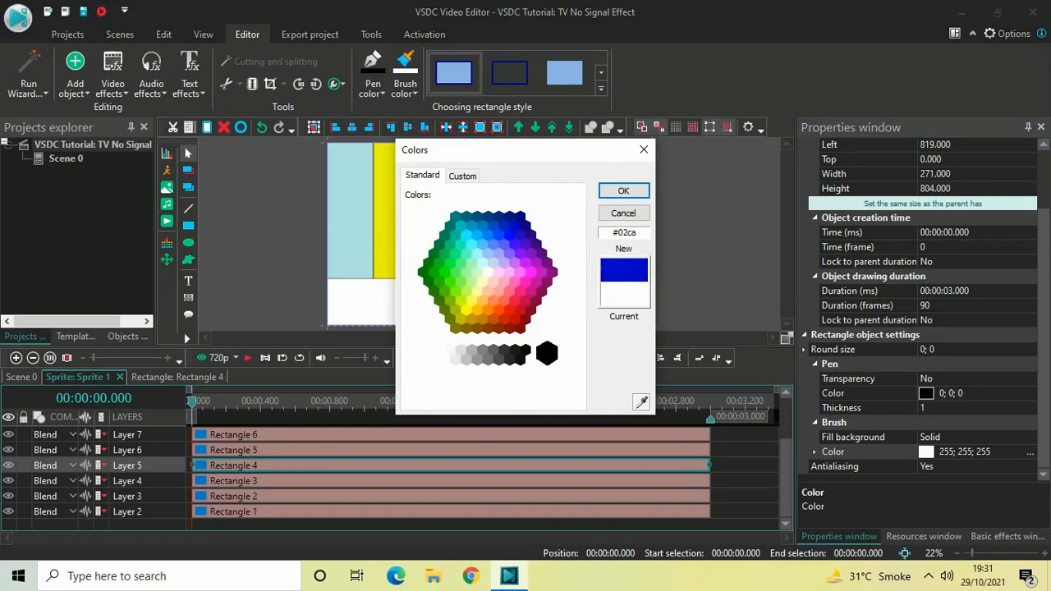
type("72")
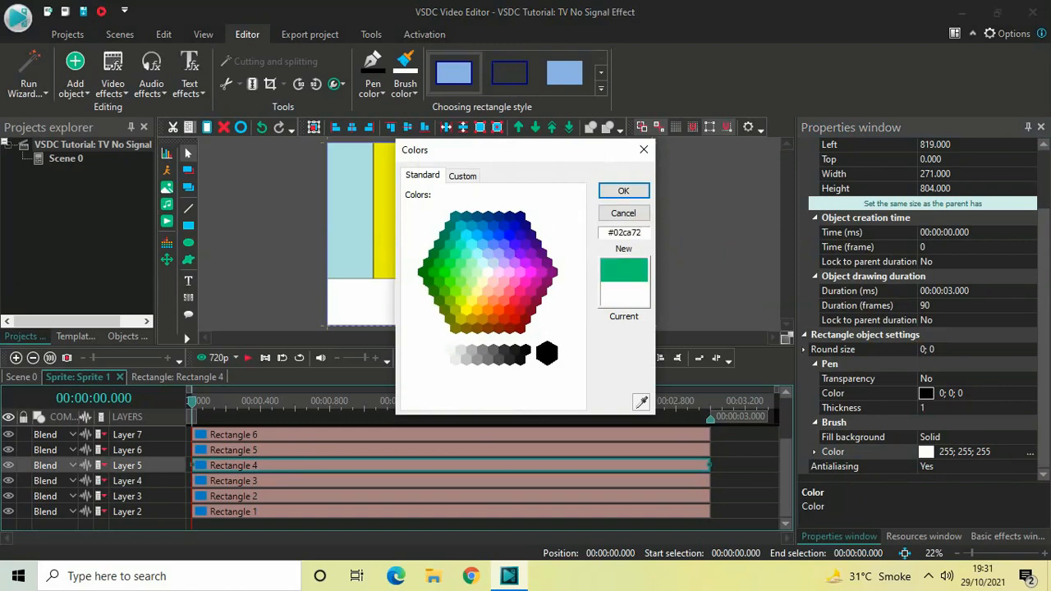
left_click(634, 190)
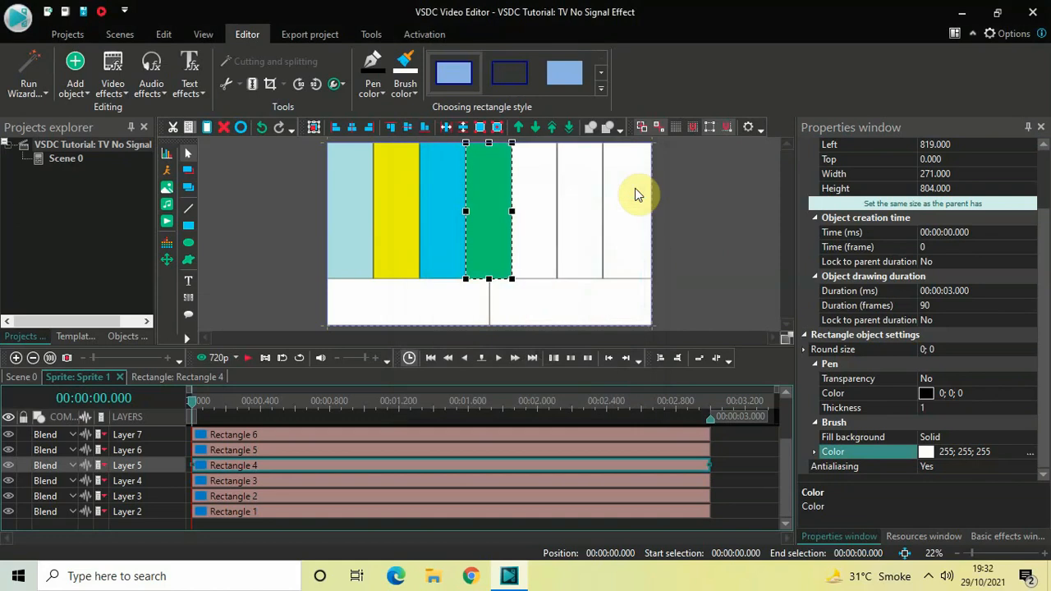
Step: Set the brush color of the fifth vertical bar from the left to #7552ae
left_click(534, 210)
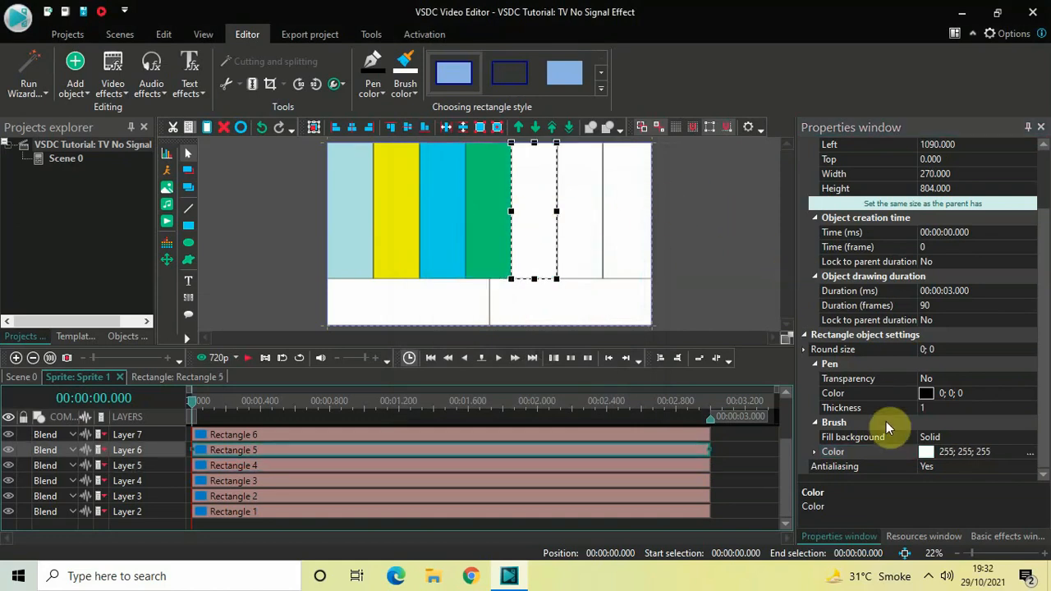
left_click(1030, 453)
left_click(1030, 455)
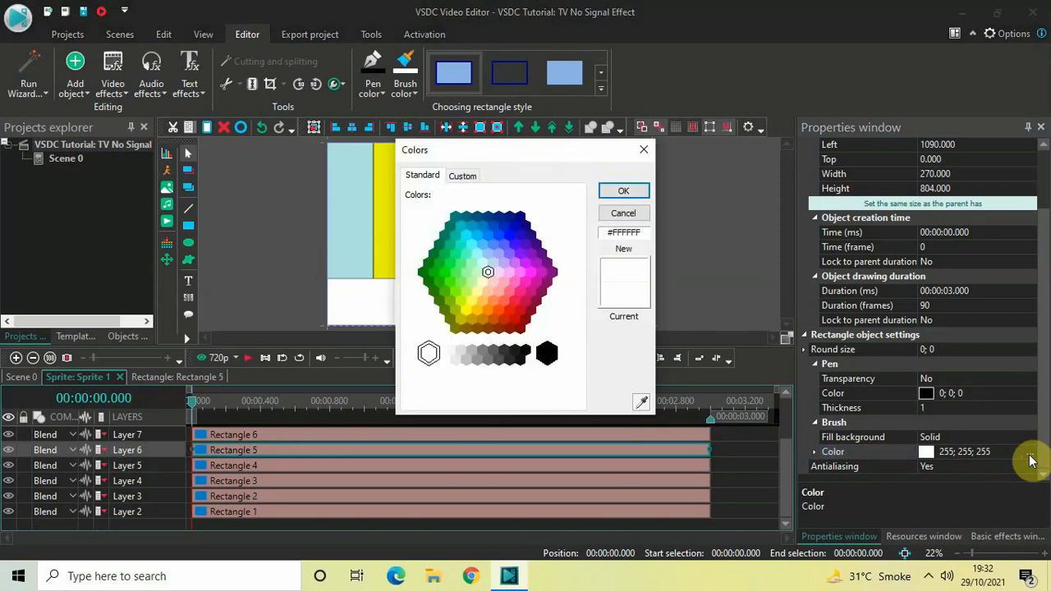
left_click(649, 236)
key("BackSpace")
key("BackSpace")
key("BackSpace")
key("BackSpace")
key("BackSpace")
key("BackSpace")
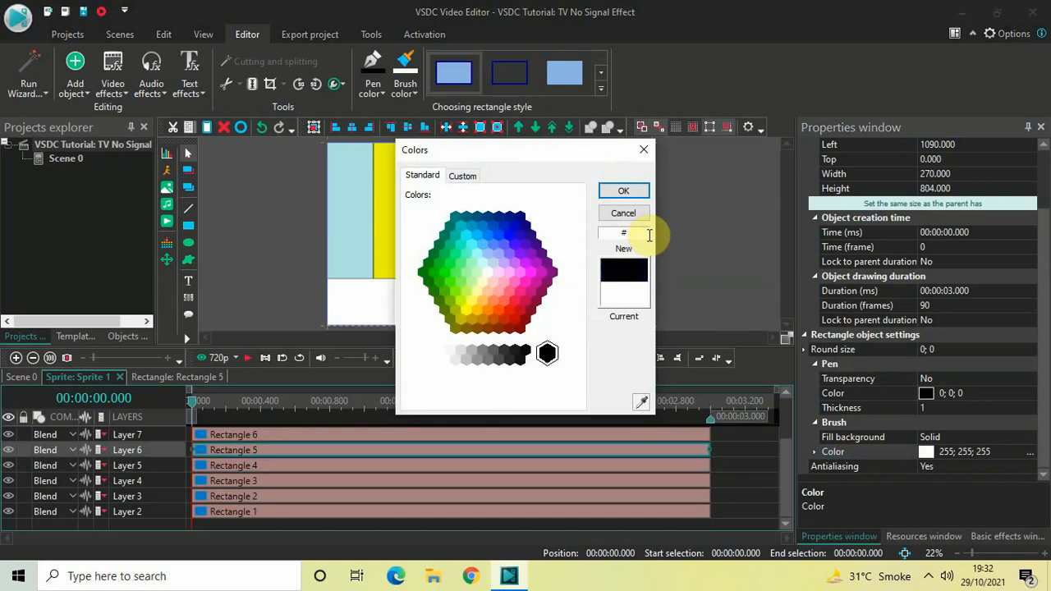
type("755")
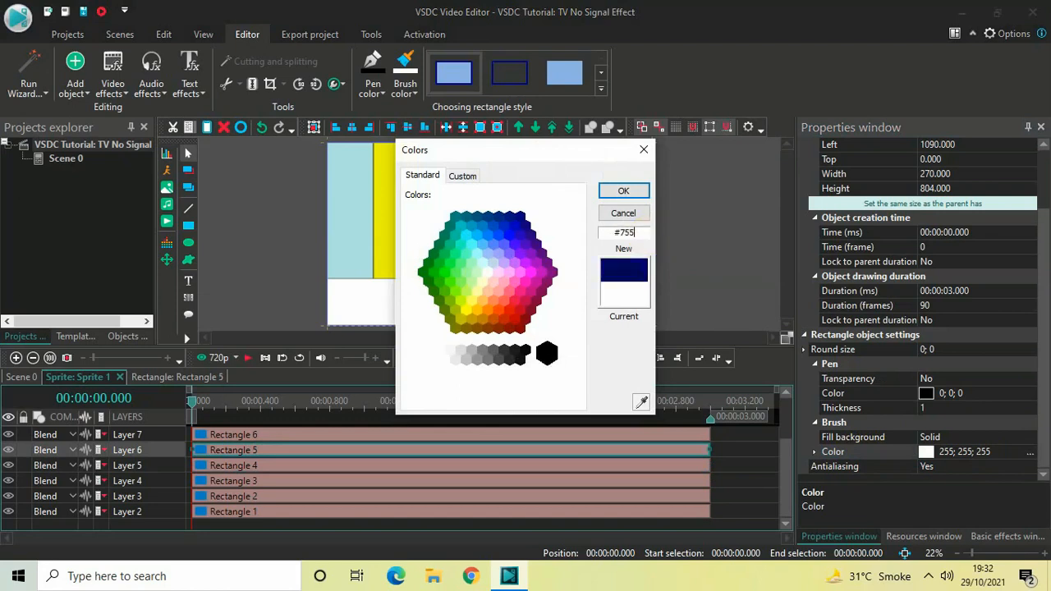
type("2a")
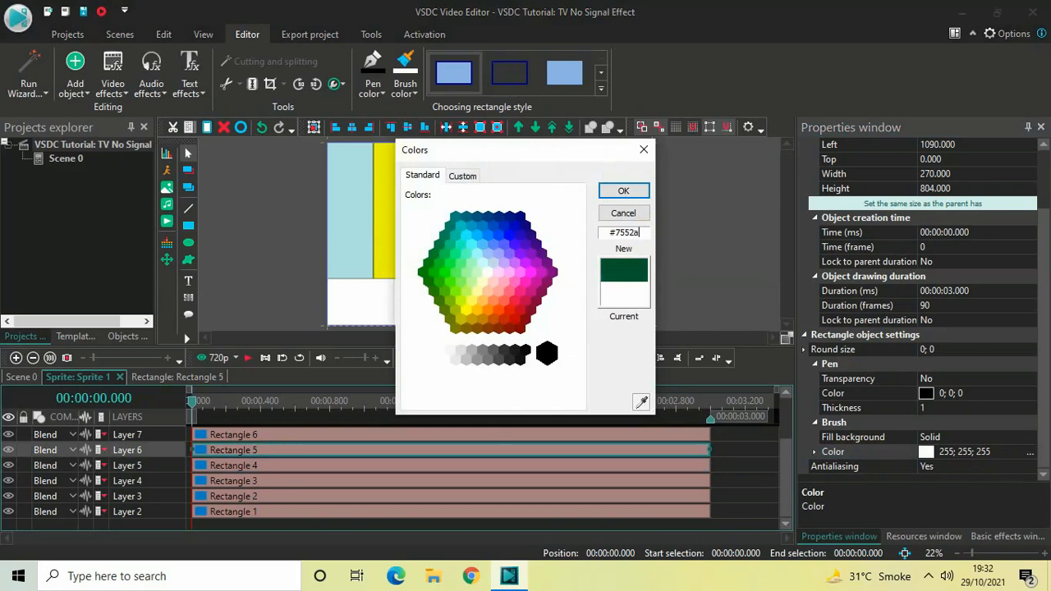
type("e")
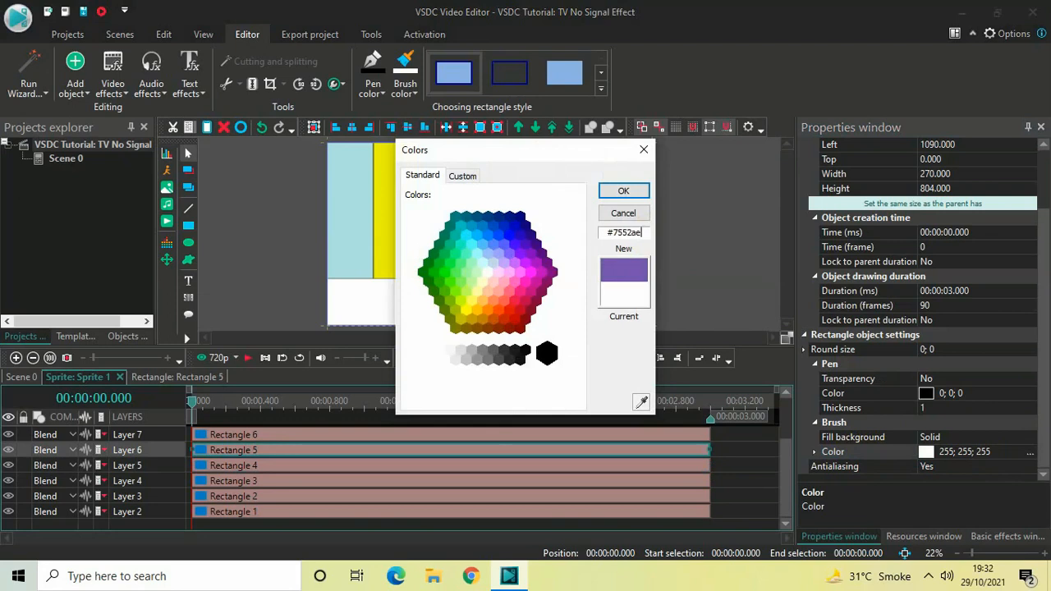
left_click(628, 190)
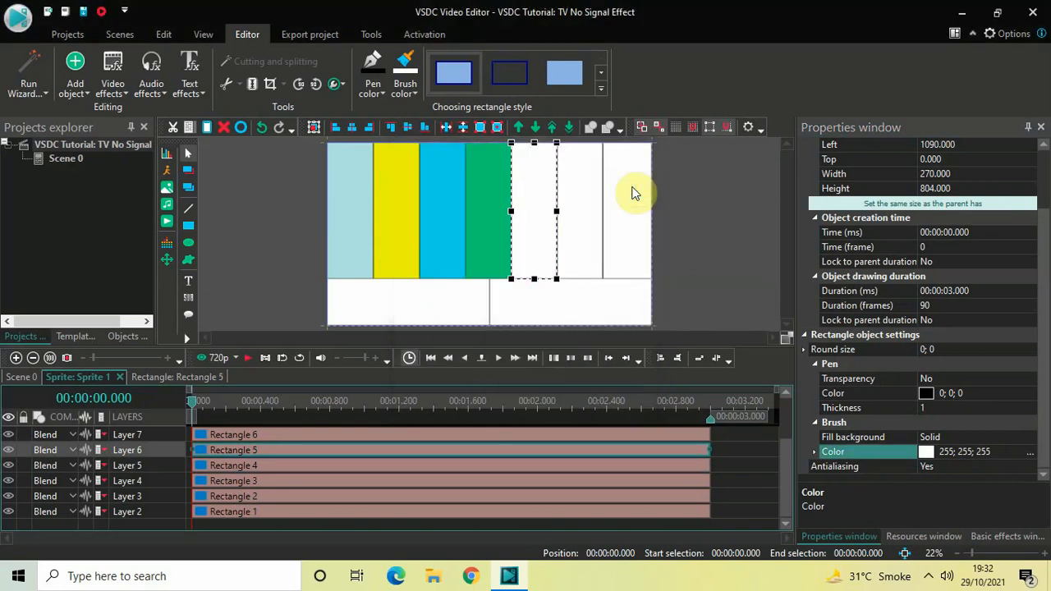
Step: Enter #4bia20 as the brush color of the sixth vertical bar from the left and deselect the bar
left_click(581, 214)
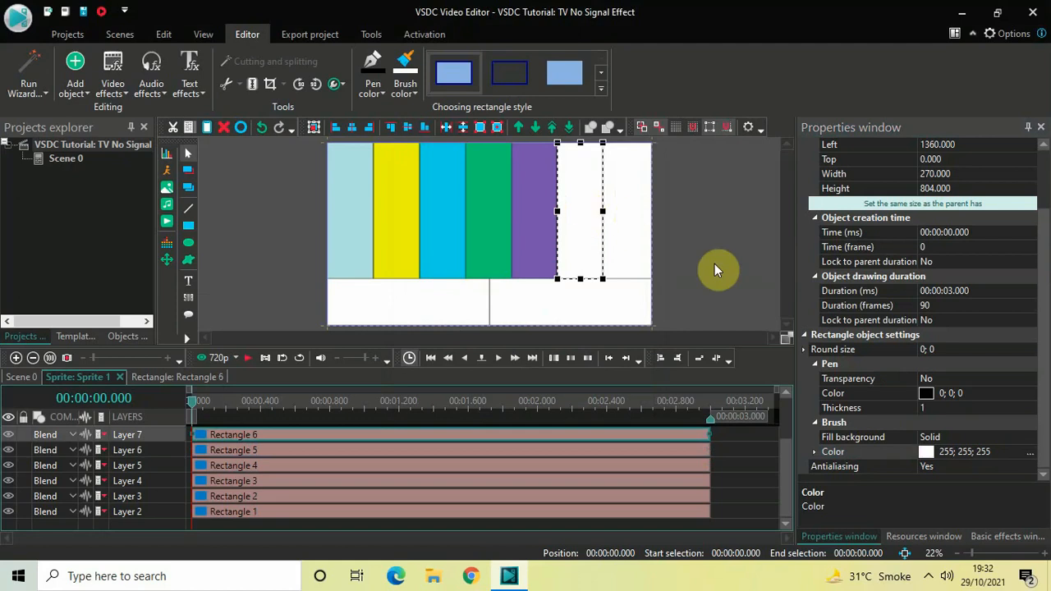
left_click(1029, 452)
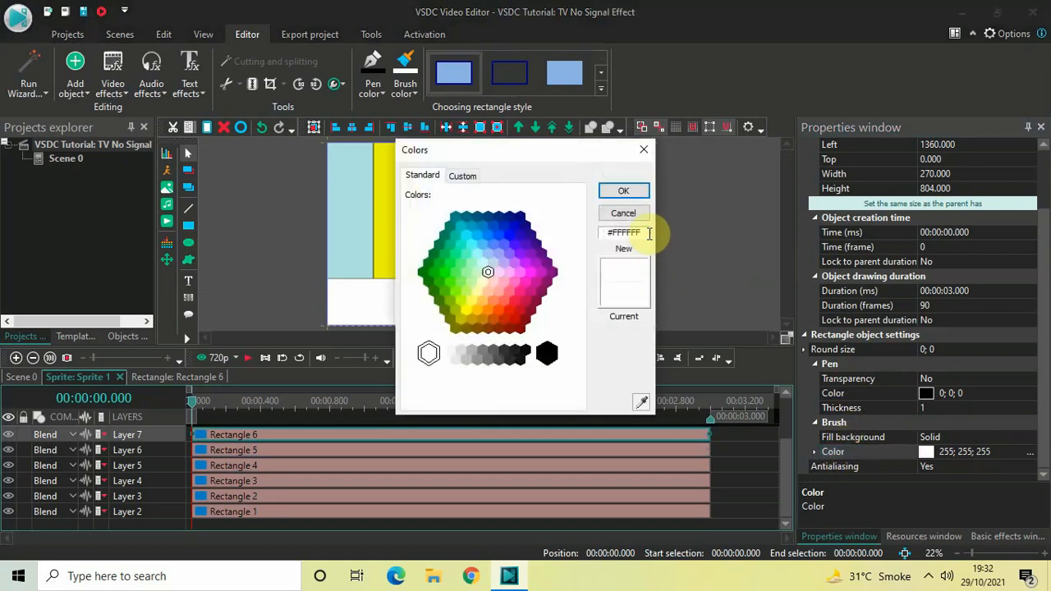
left_click(649, 234)
key("BackSpace")
key("BackSpace")
key("BackSpace")
key("BackSpace")
key("BackSpace")
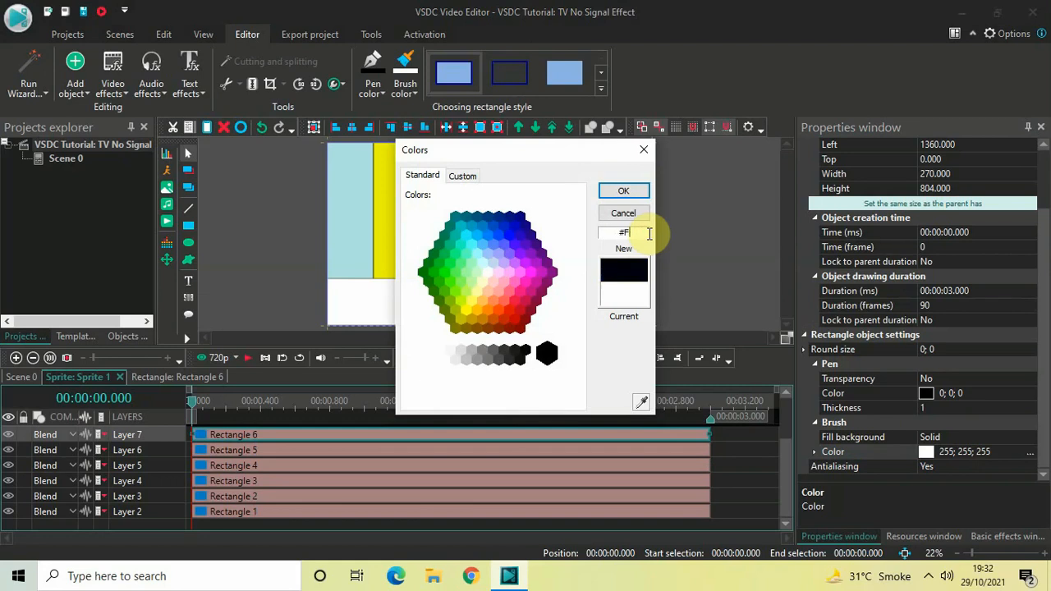
key("BackSpace")
type("4")
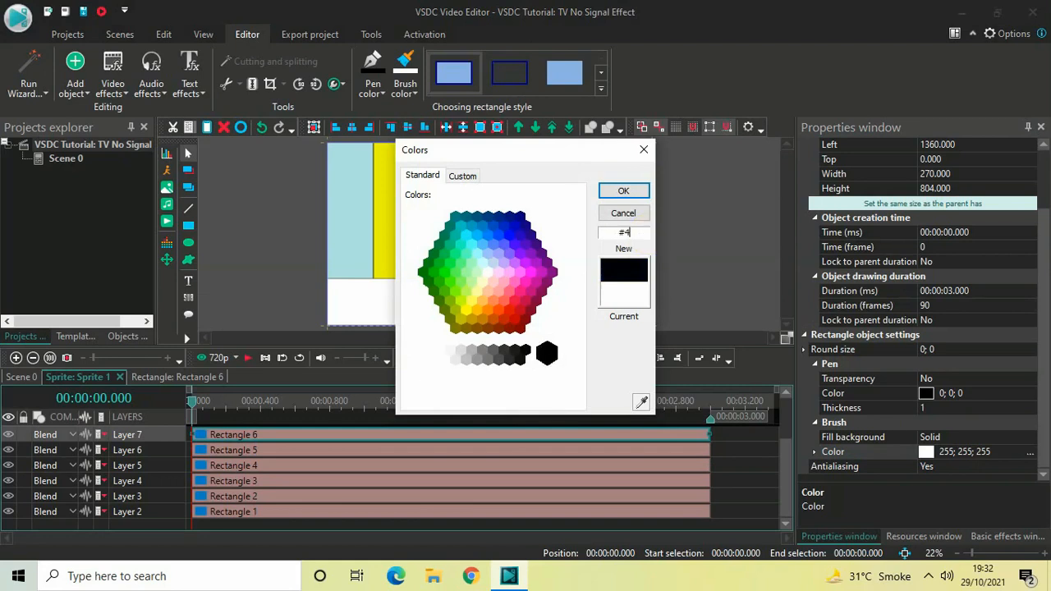
type("b1a")
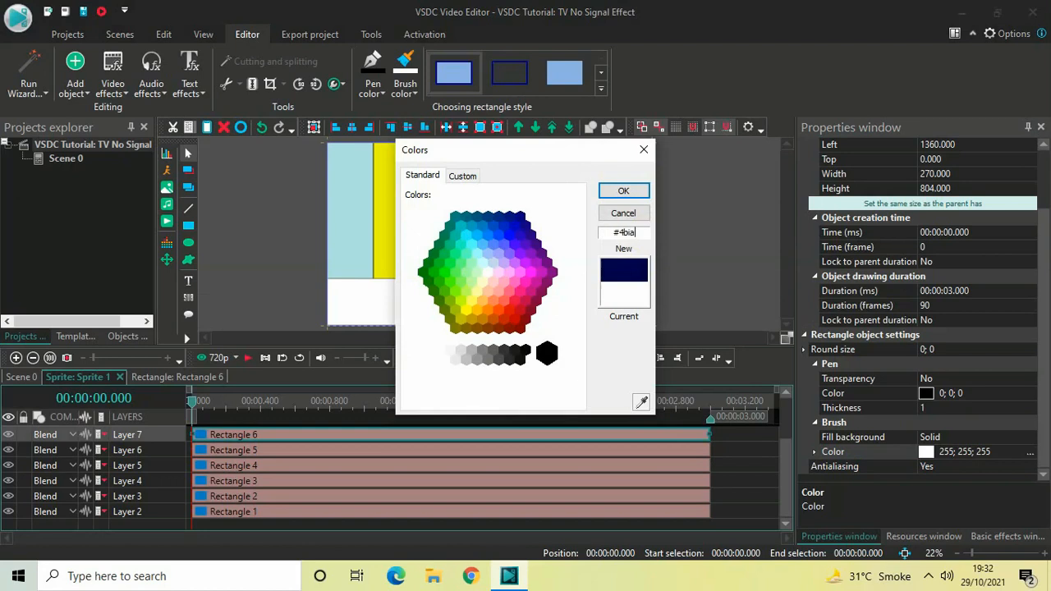
type("20")
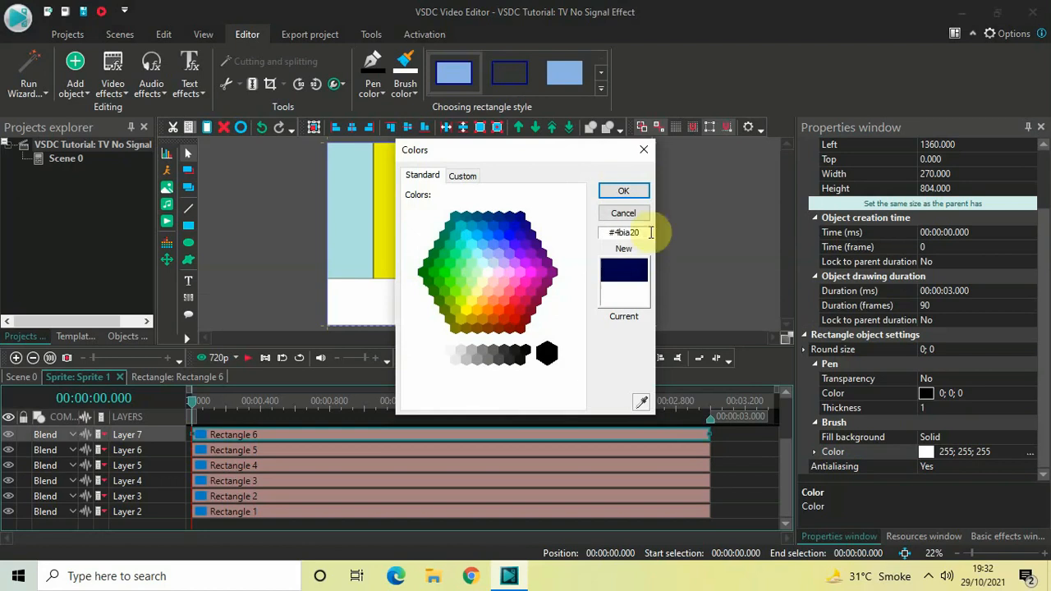
left_click(630, 190)
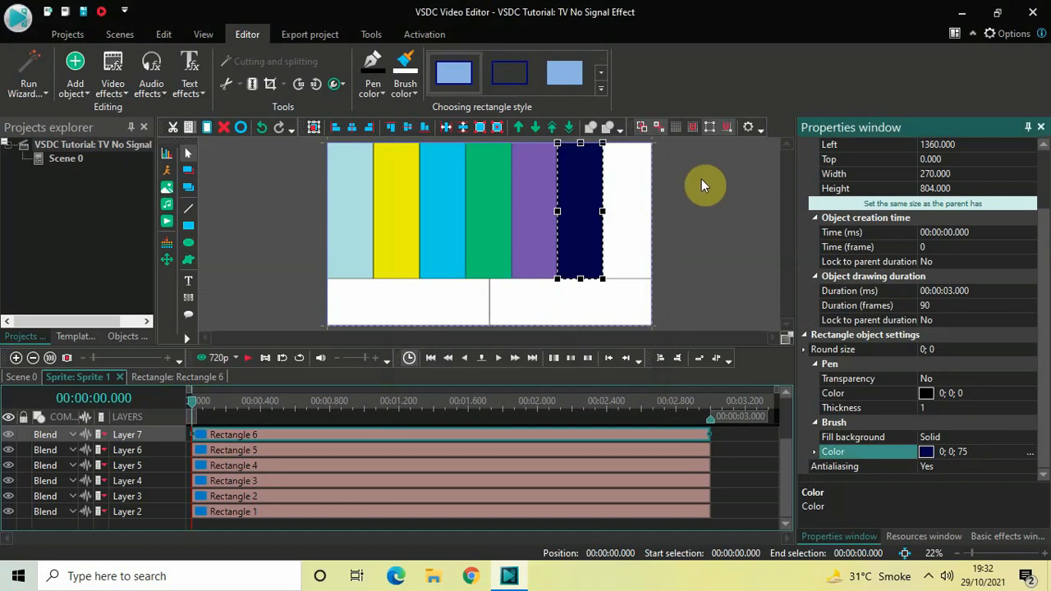
left_click(702, 180)
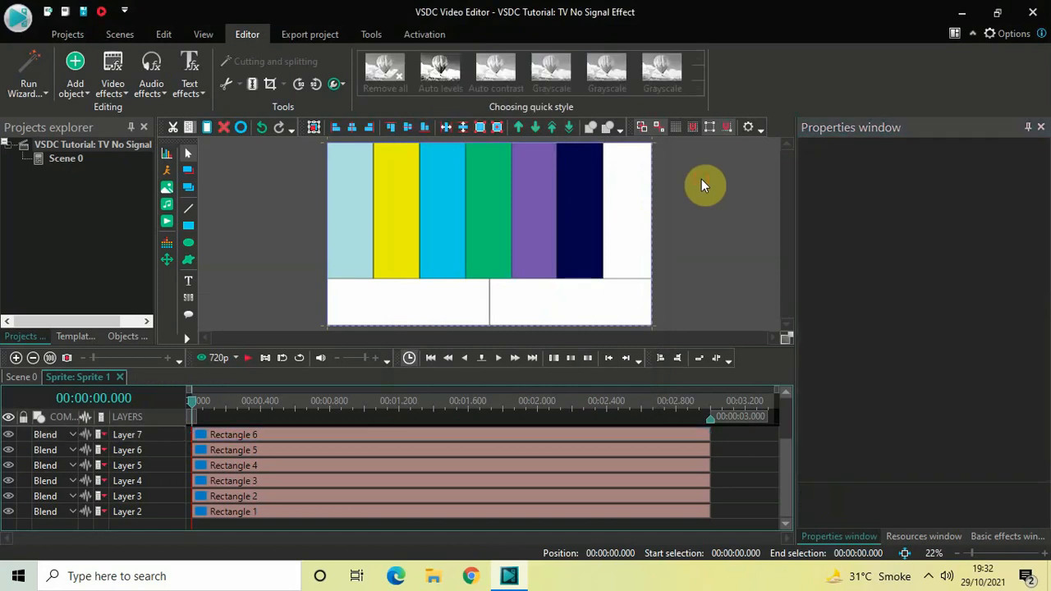
Step: Set the brush color of the seventh vertical bar from the left to #073163 and deselect the bar
left_click(633, 199)
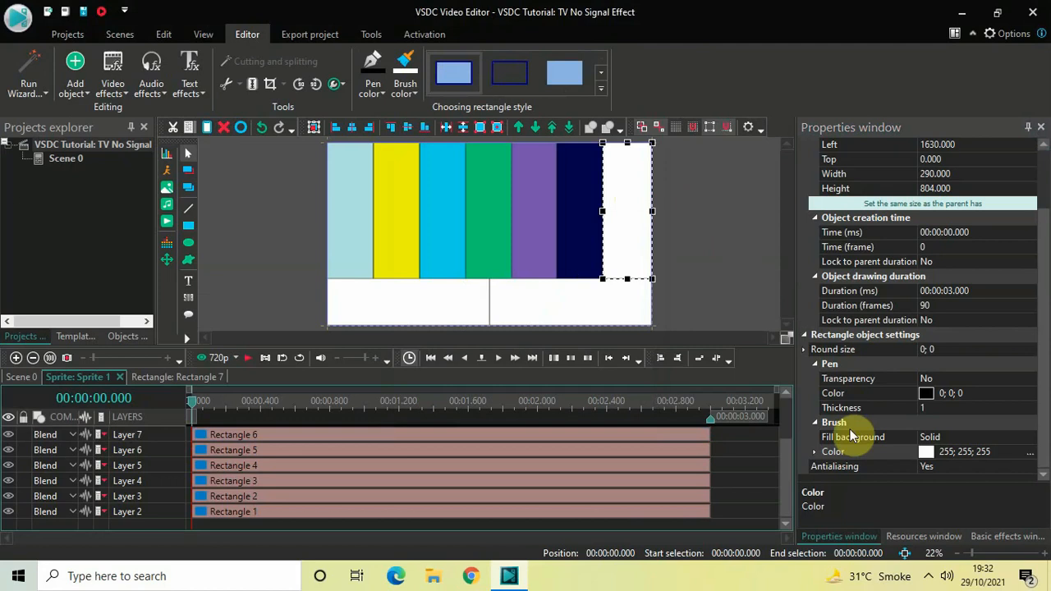
left_click(1030, 452)
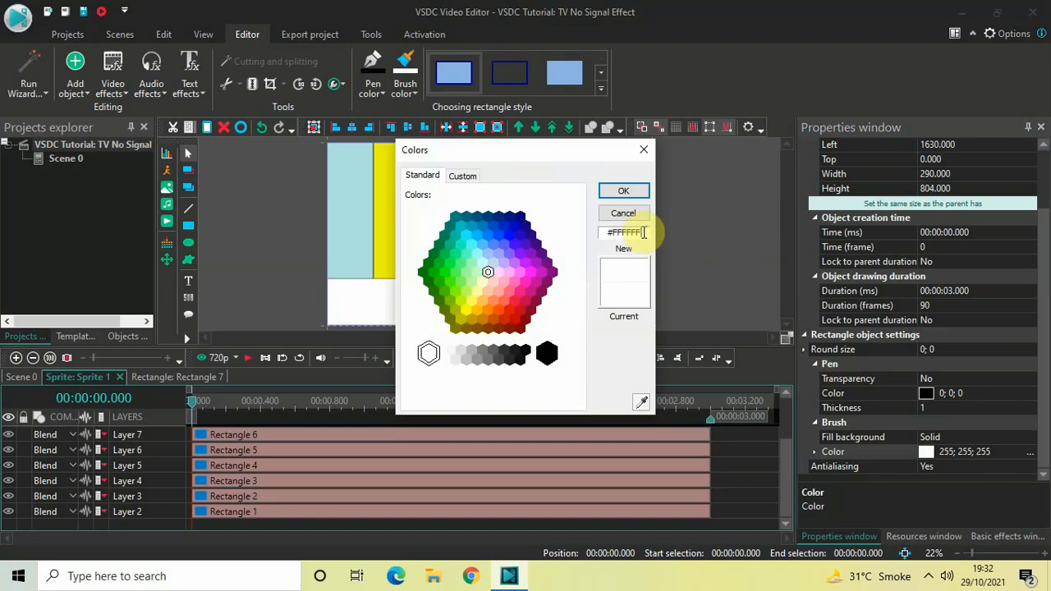
key("BackSpace")
key("BackSpace")
key("BackSpace")
key("BackSpace")
key("BackSpace")
key("BackSpace")
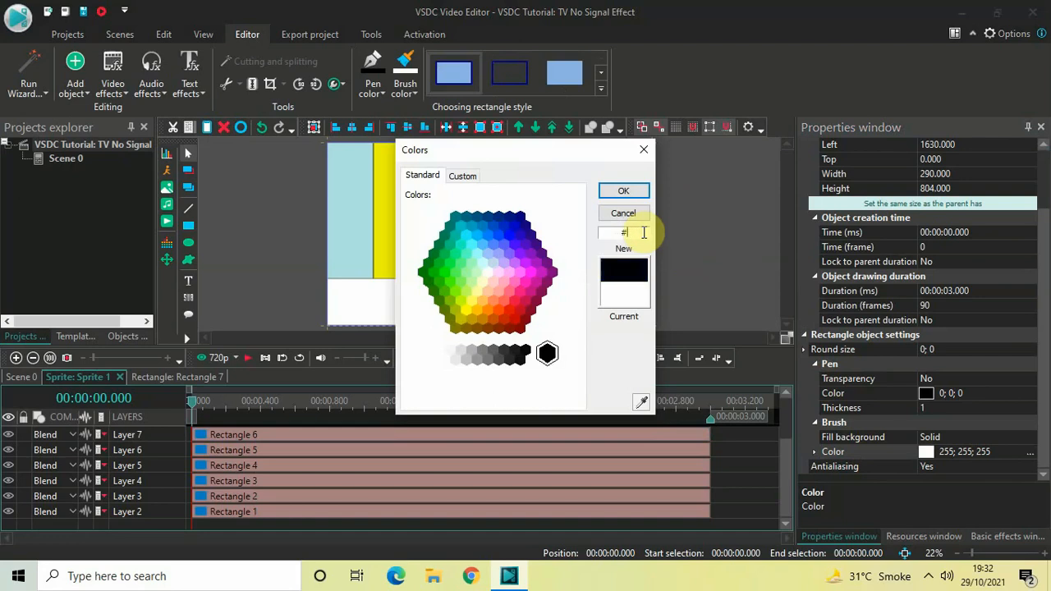
type("07")
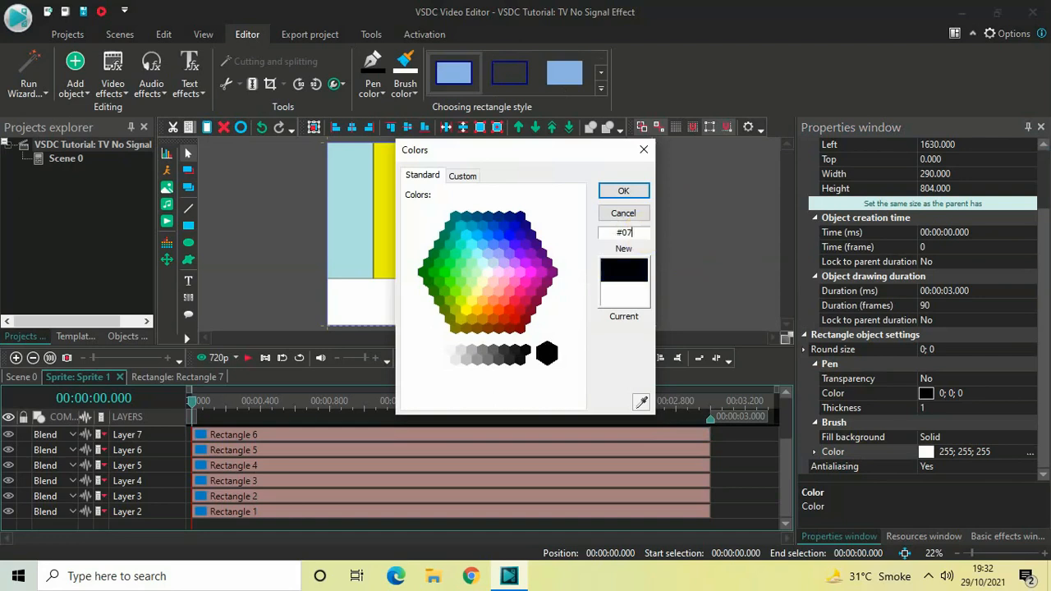
type("31")
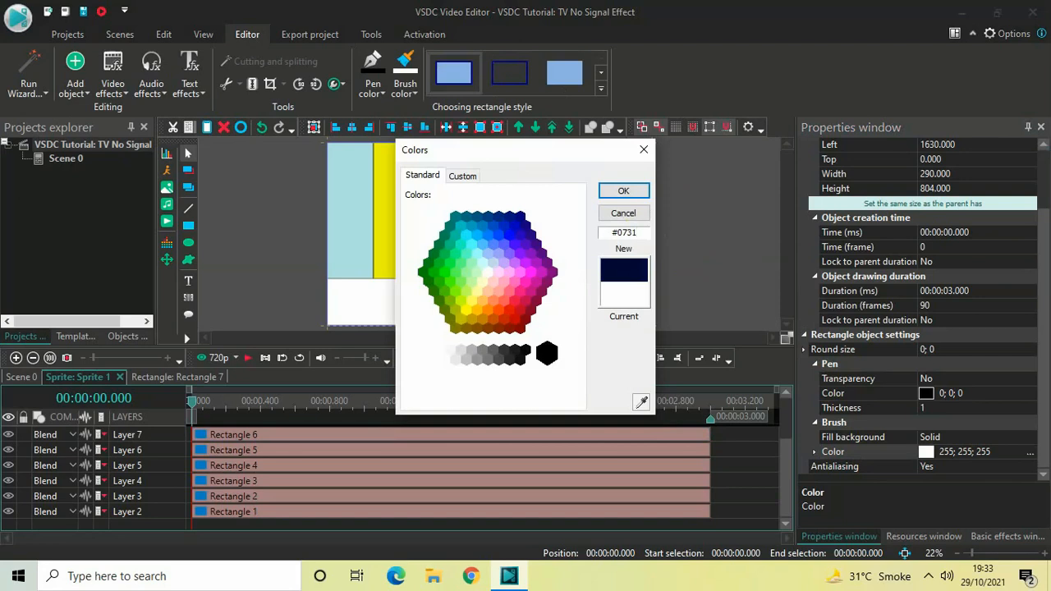
type("63")
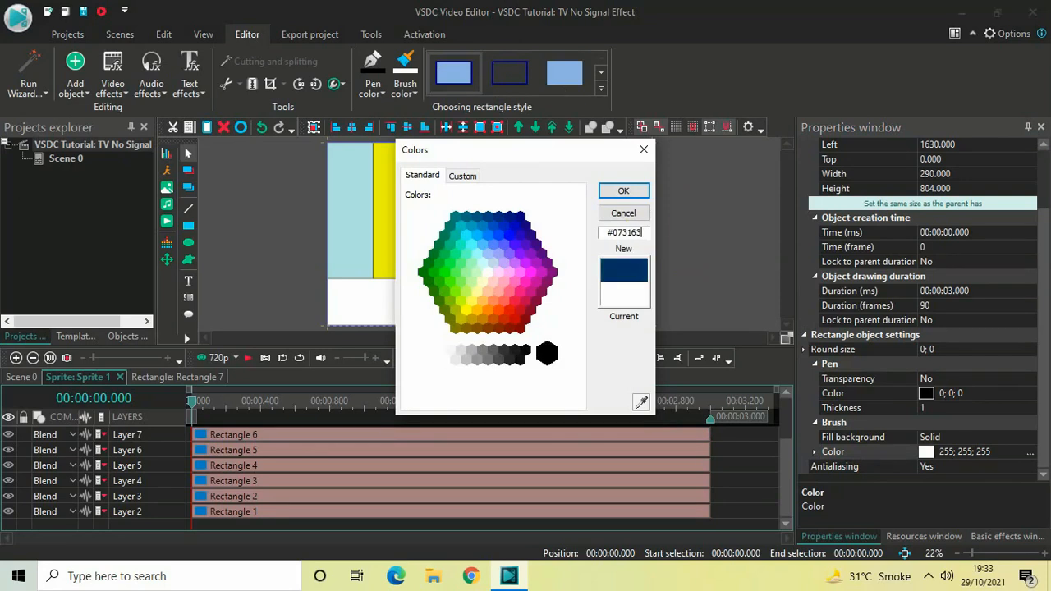
left_click(623, 191)
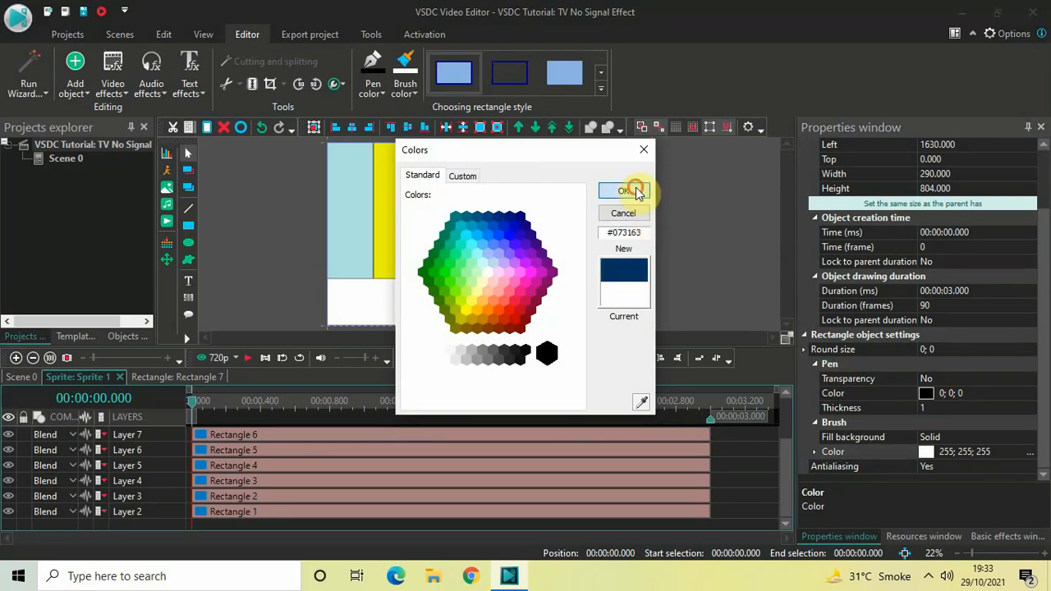
left_click(722, 221)
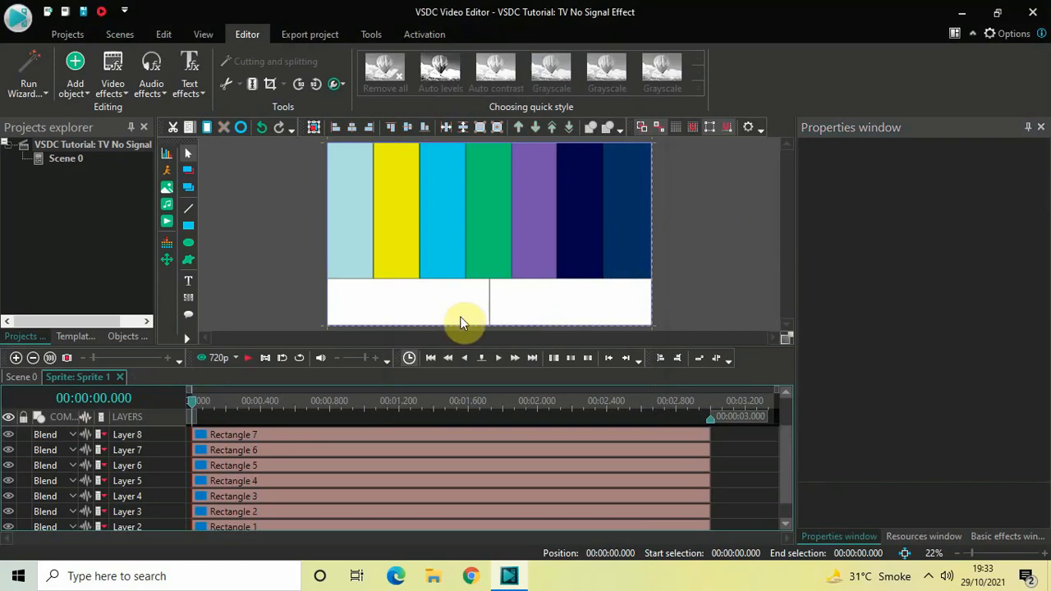
Step: Set the brush color of the left rectangle below the vertical bars to #c0c000
left_click(440, 303)
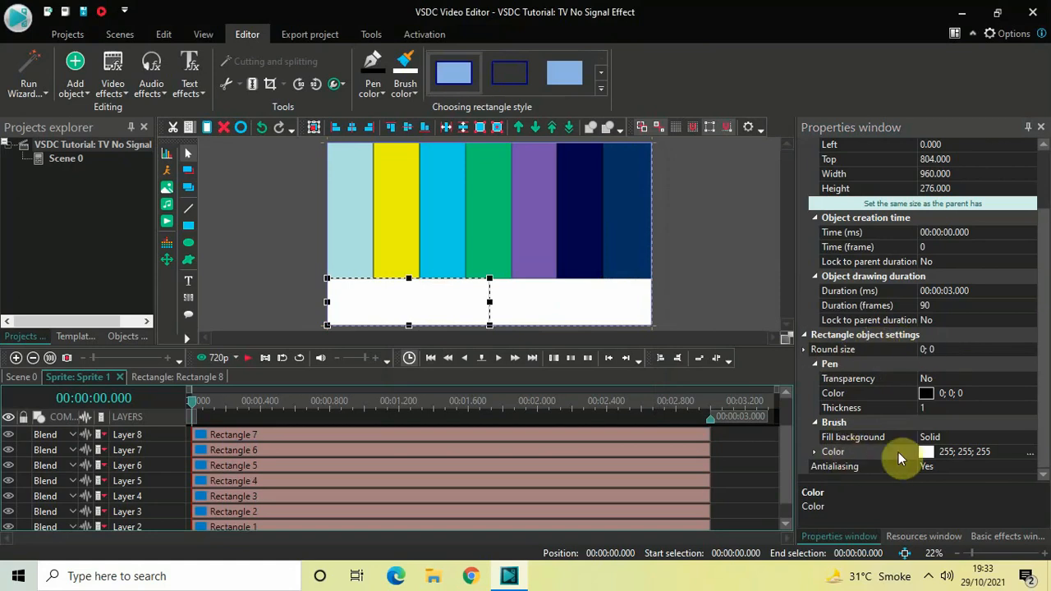
left_click(1029, 453)
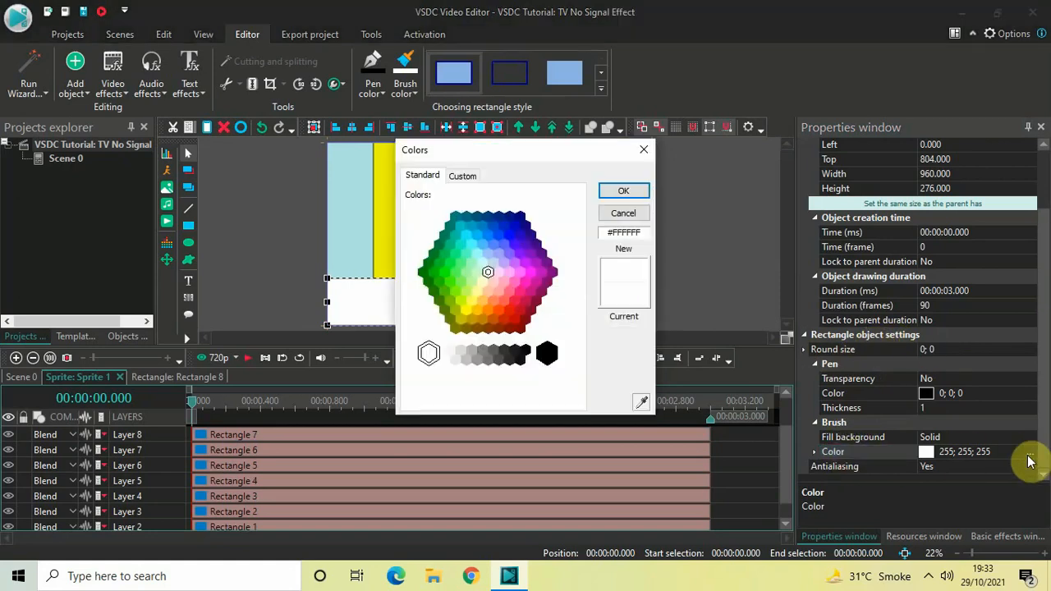
left_click(643, 232)
key("BackSpace")
key("BackSpace")
key("BackSpace")
key("BackSpace")
key("BackSpace")
key("BackSpace")
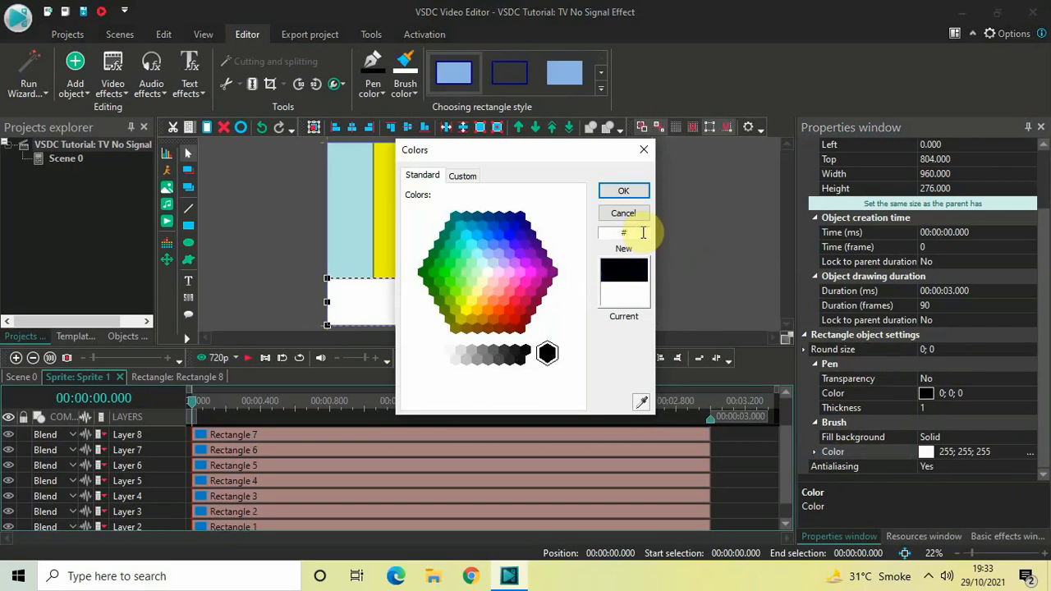
type("c")
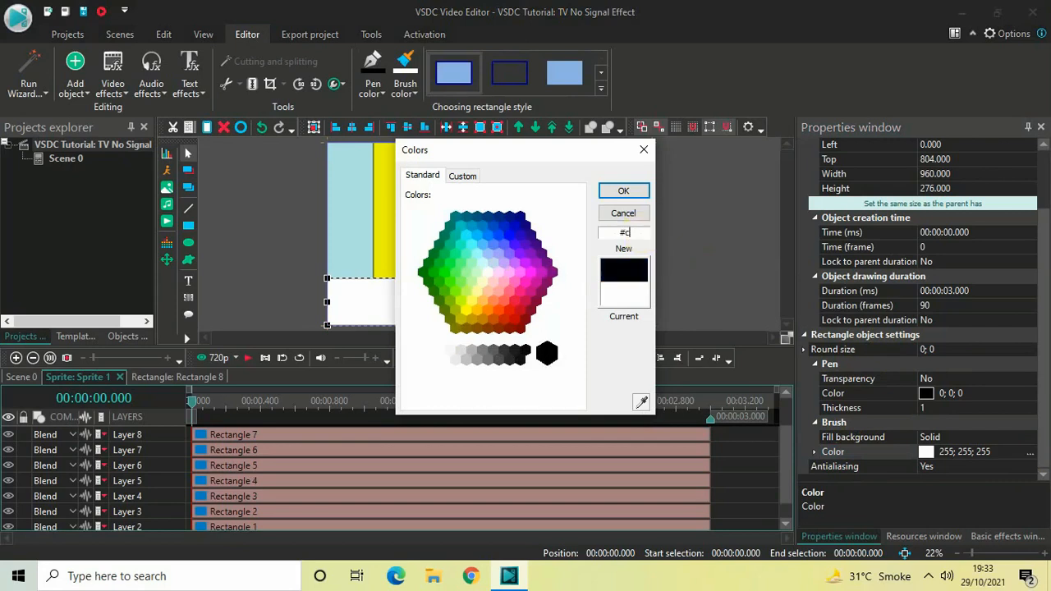
type("0c000")
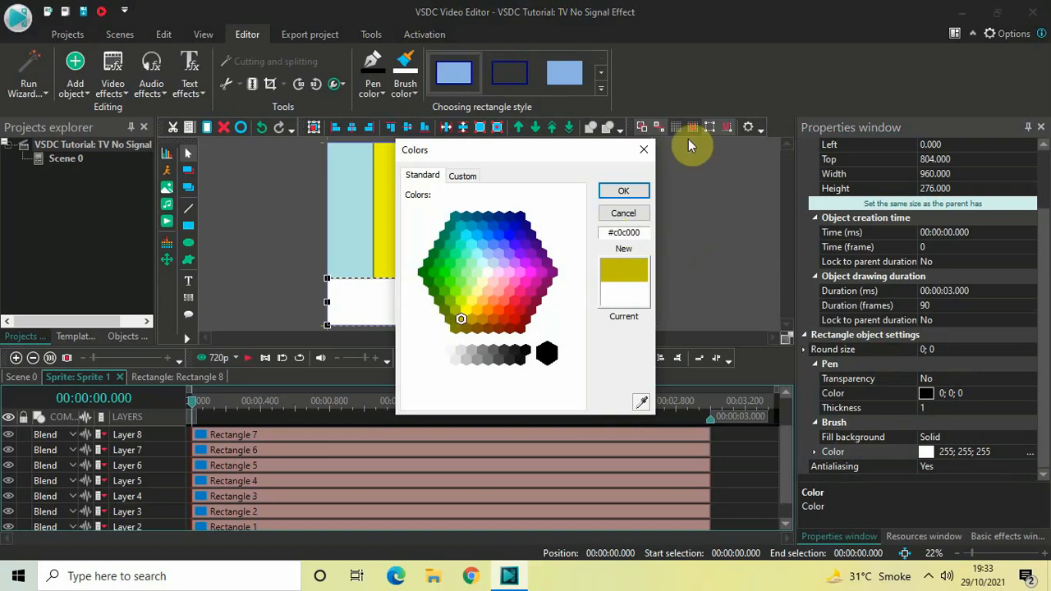
left_click(626, 190)
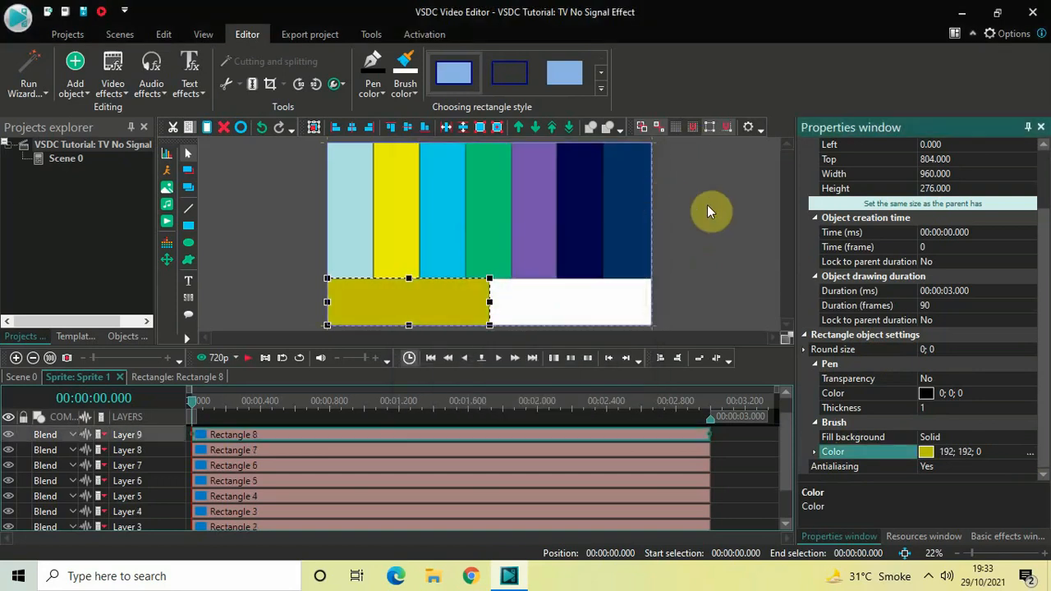
Step: Set the brush color of the right rectangle below the vertical bars to #0000c0 and deselect it
left_click(600, 301)
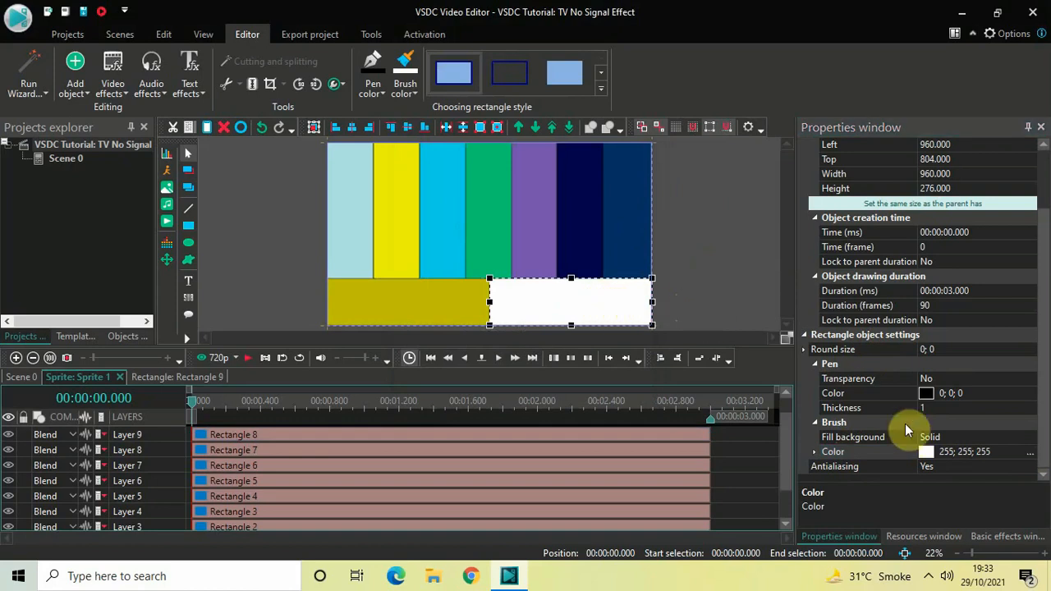
left_click(1029, 453)
left_click(1030, 453)
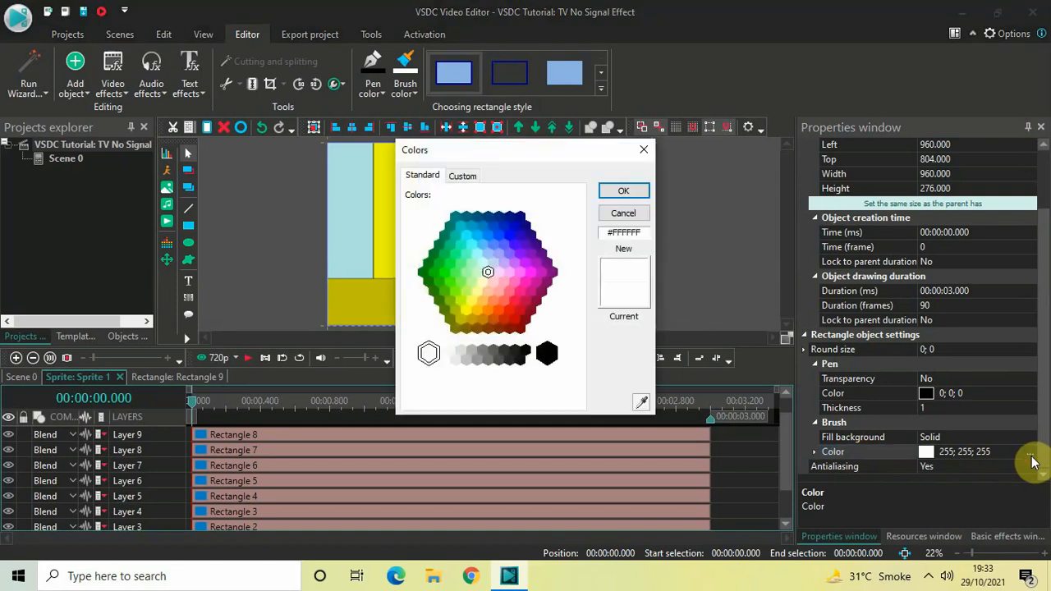
left_click(646, 232)
key("BackSpace")
key("BackSpace")
key("BackSpace")
key("BackSpace")
key("BackSpace")
key("BackSpace")
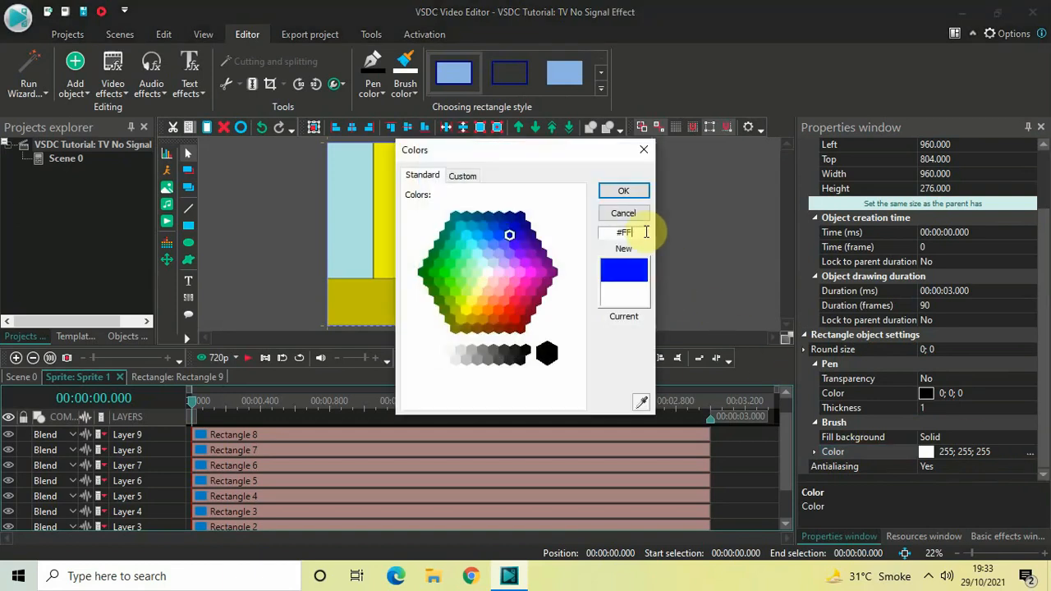
type("00")
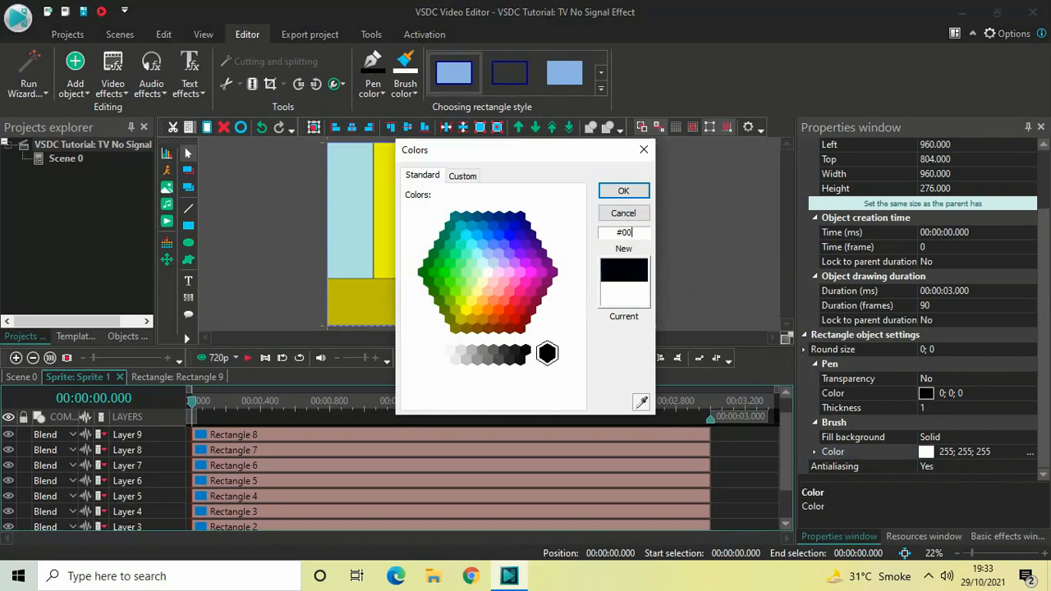
type("00c0")
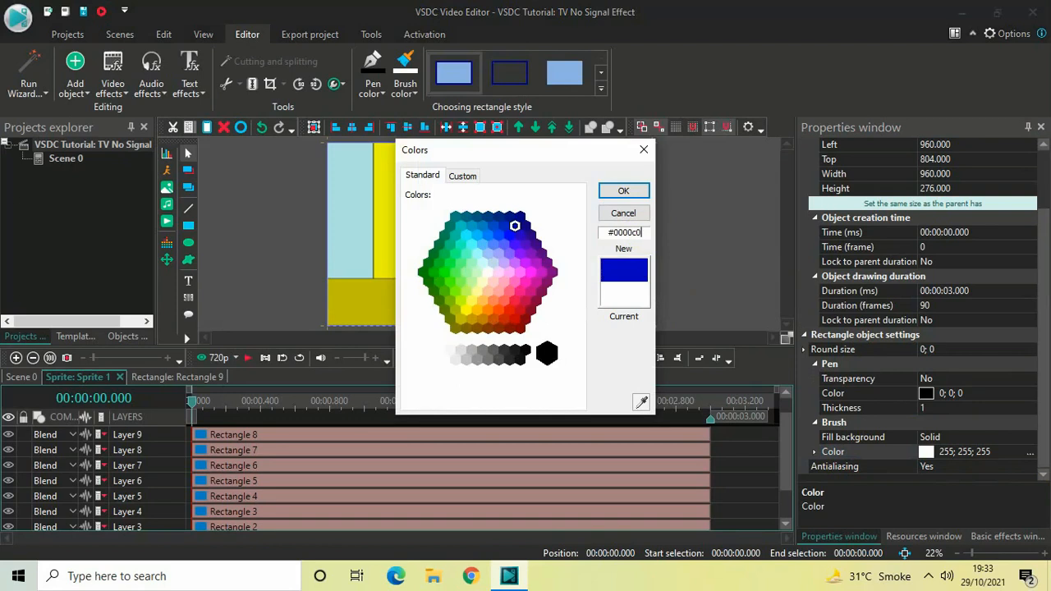
left_click(623, 190)
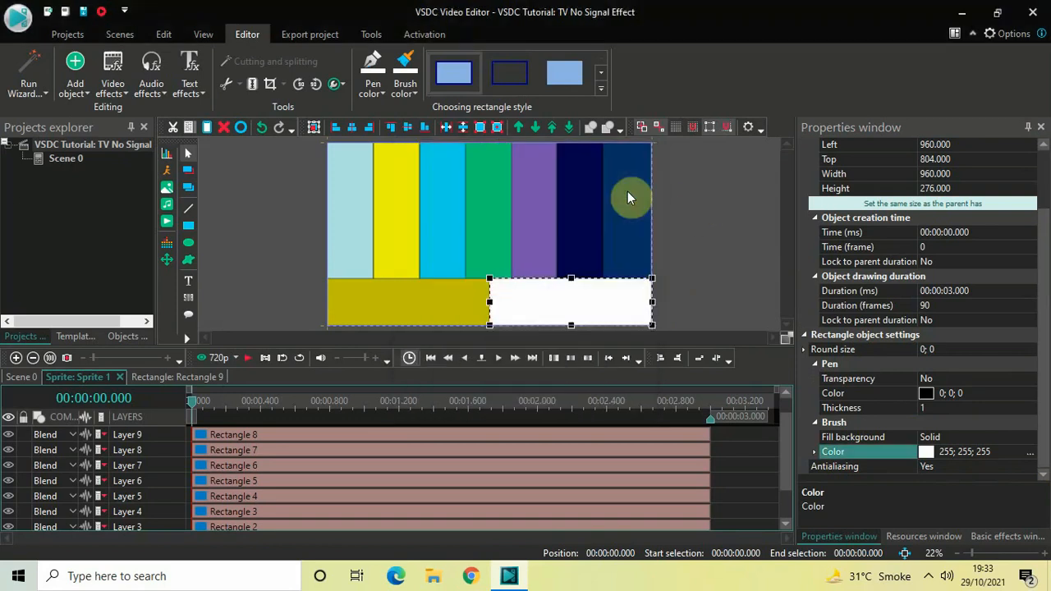
left_click(717, 225)
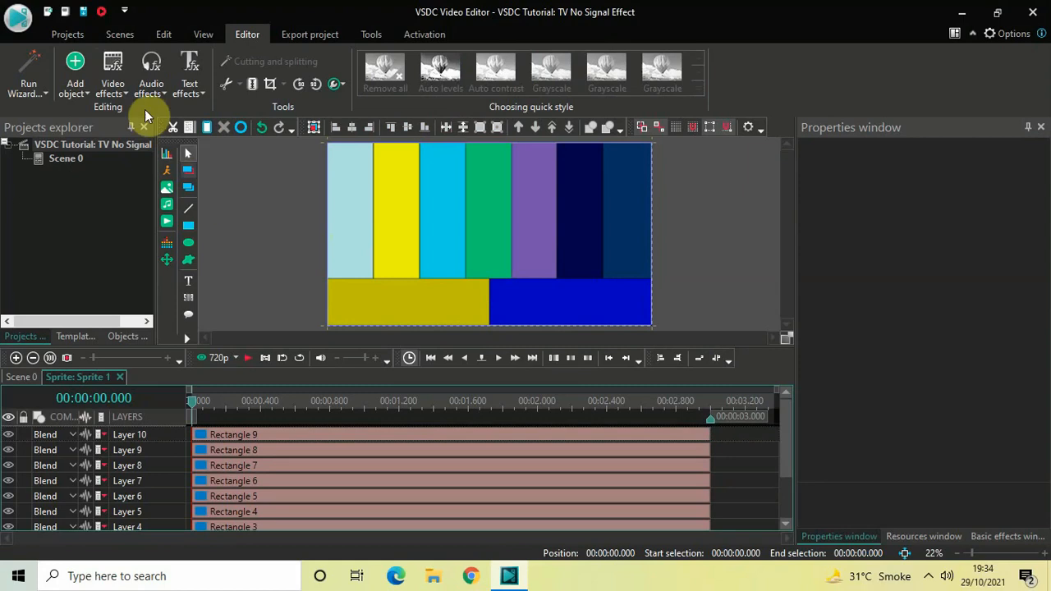
Step: Add a Glitch video effect to the sprite on a new layer for the whole parent duration
left_click(112, 90)
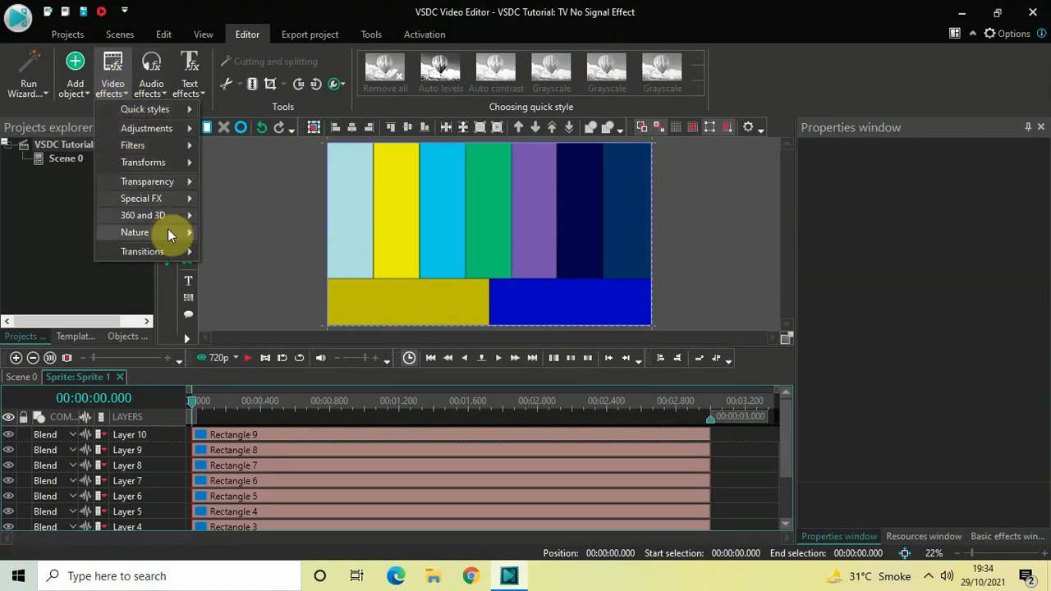
mouse_move(166, 198)
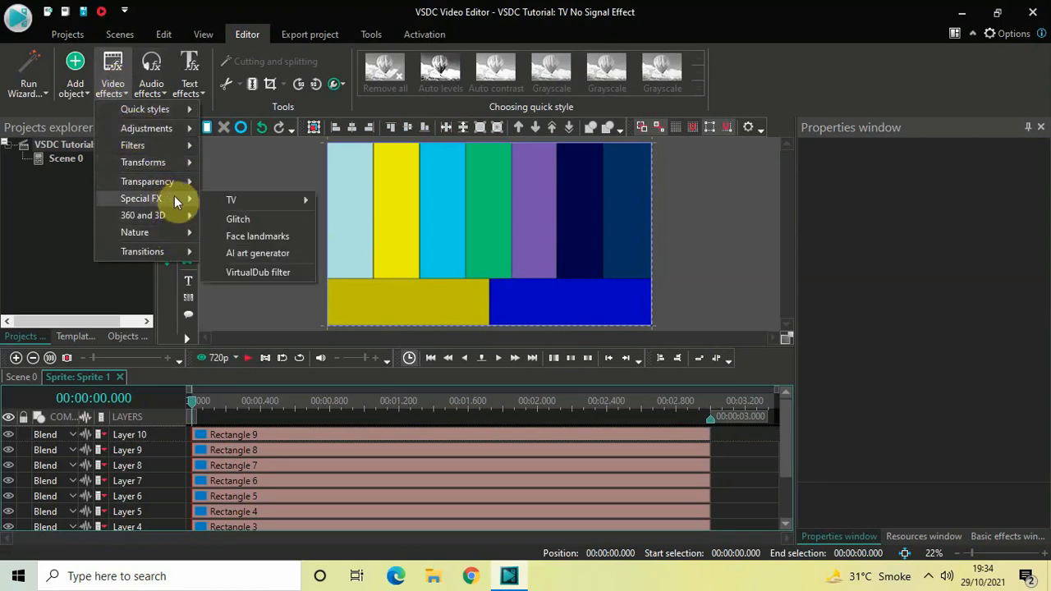
left_click(248, 220)
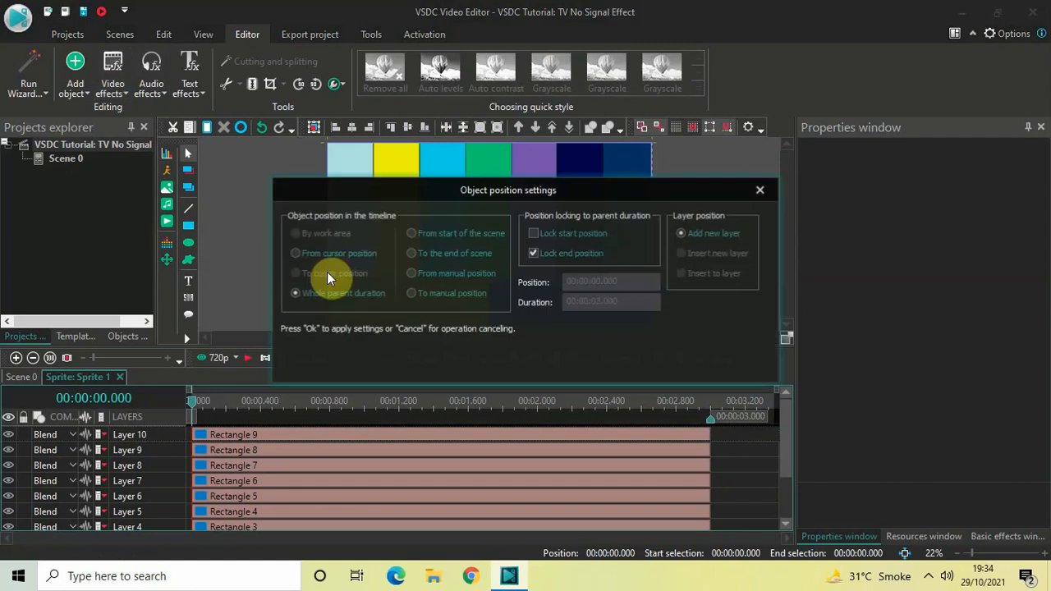
left_click(665, 362)
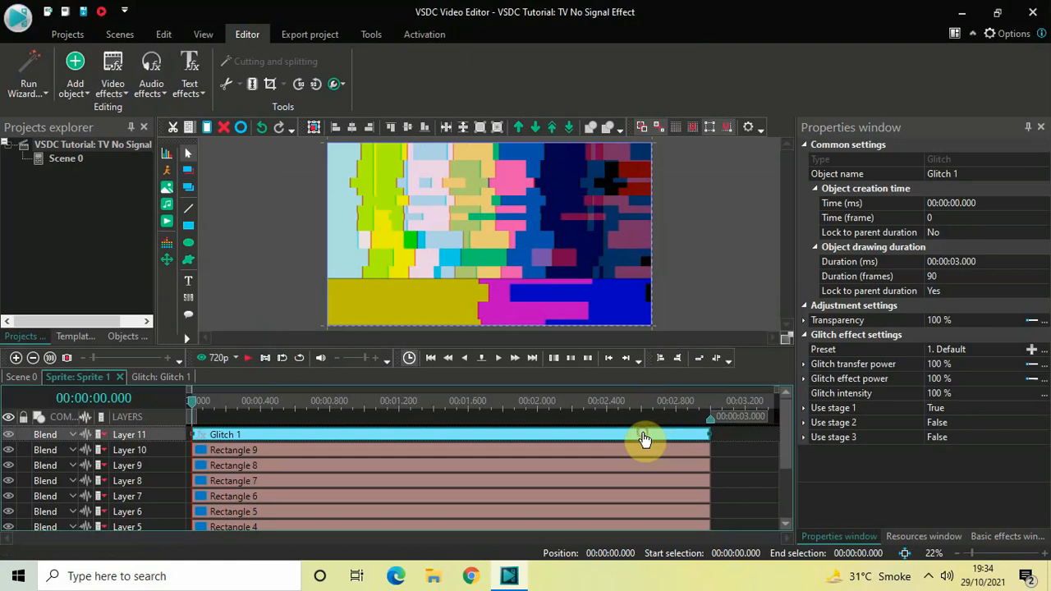
Step: Set the drawing duration of the Glitch effect to 00:00:00.500
left_click(991, 260)
key("BackSpace")
key("BackSpace")
key("BackSpace")
key("BackSpace")
key("BackSpace")
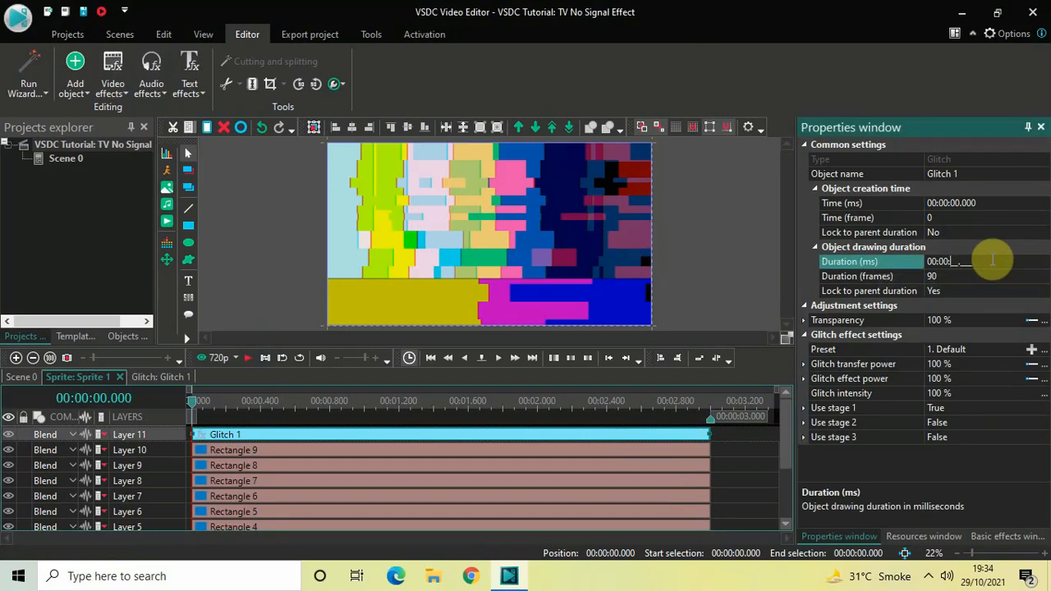
type("00.500")
key("Return")
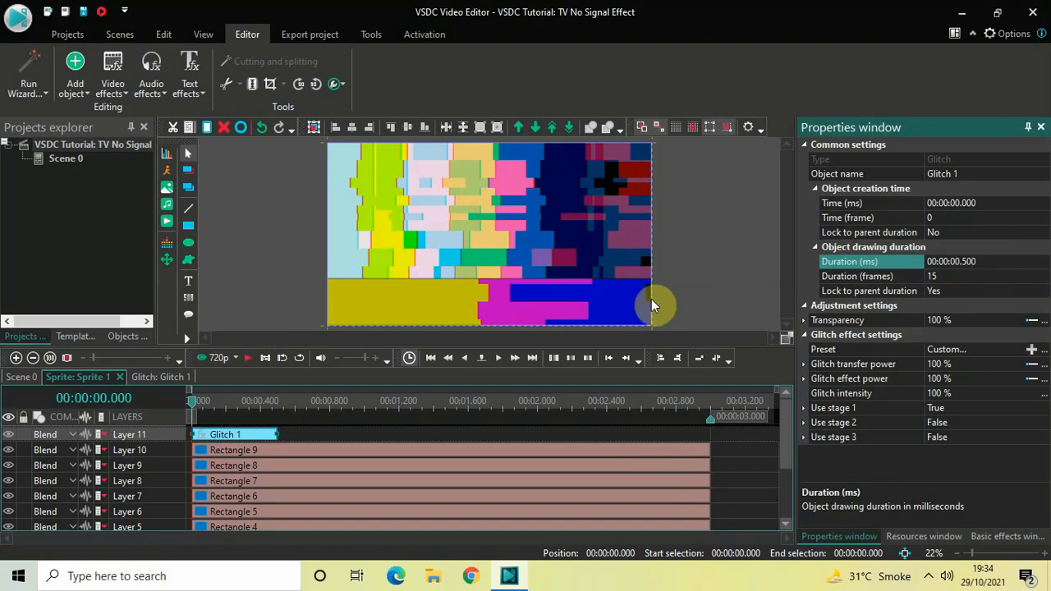
Step: Duplicate the half-second Glitch effect and move the copy to start at 00:00:02.500, at the end of the sprite
left_click(242, 437)
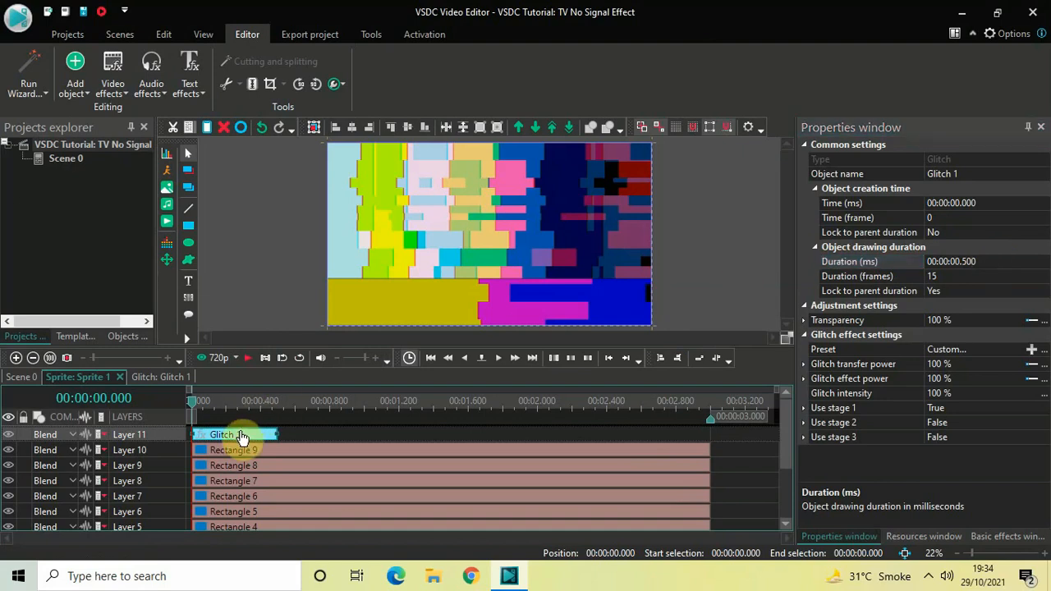
key("ctrl+v")
left_click_drag(242, 436, 667, 441)
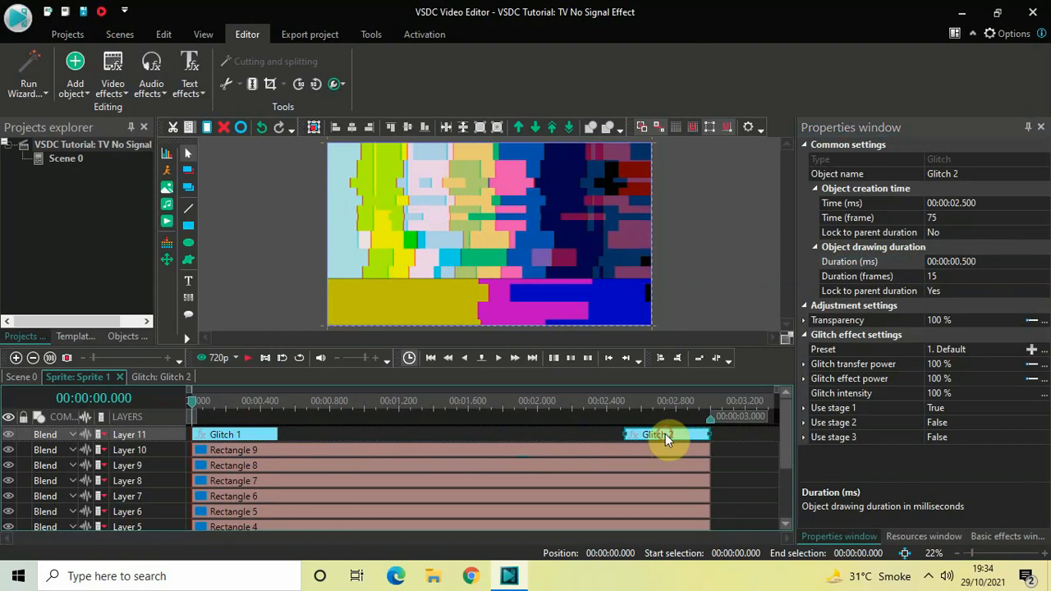
Step: Apply the "5. Colors Only" preset to the Glitch effect at the start of the sprite
left_click(250, 438)
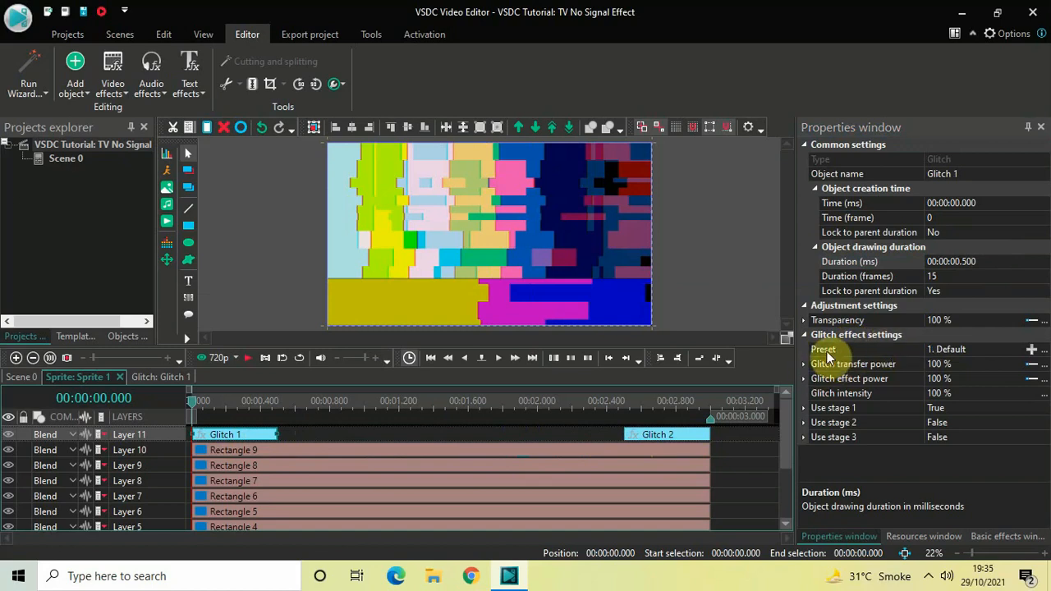
left_click(1022, 353)
left_click(1022, 351)
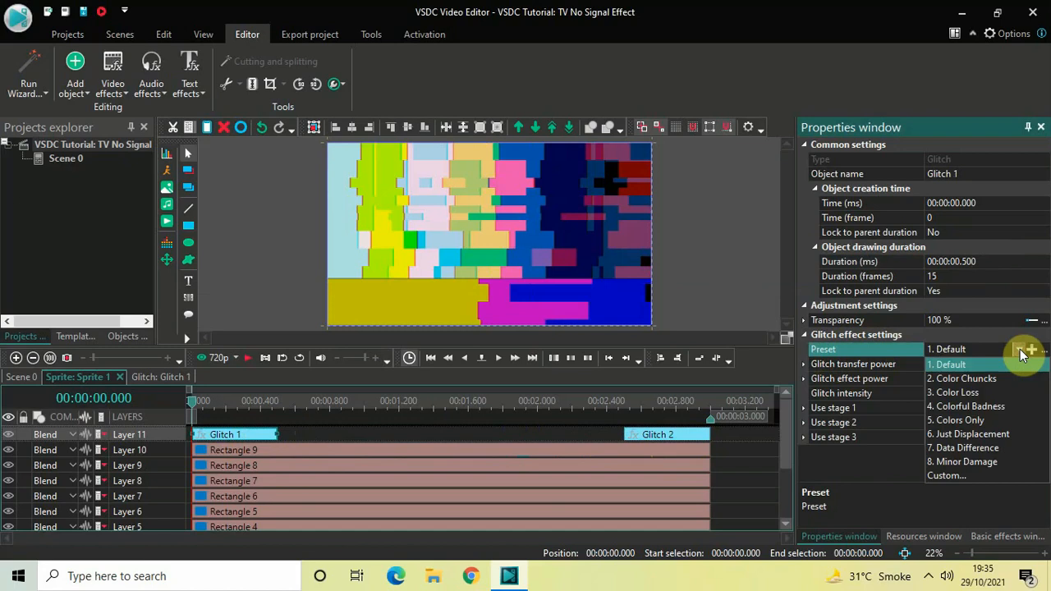
left_click(980, 422)
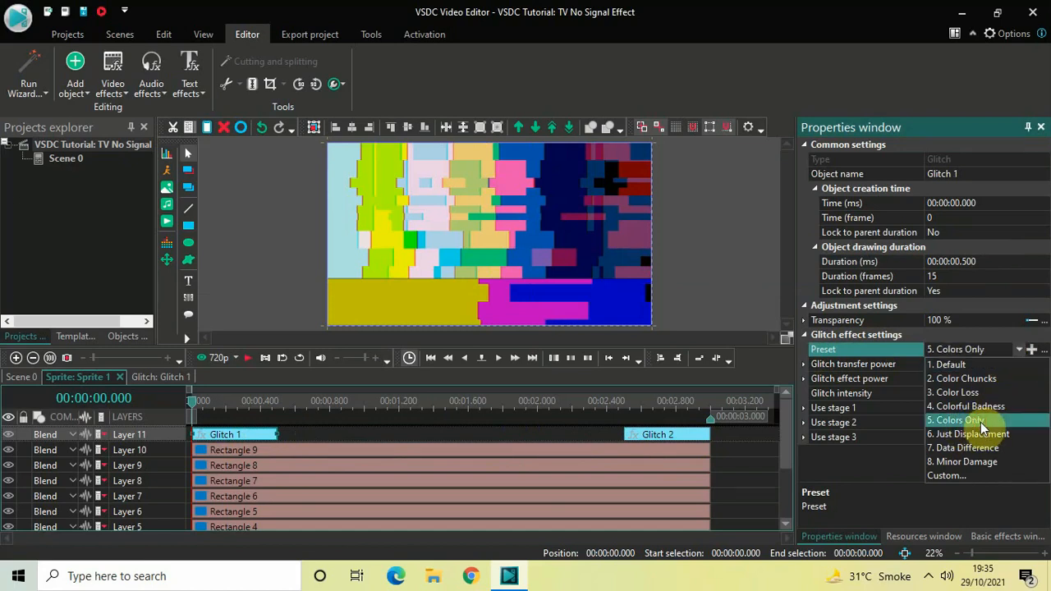
Step: Apply the "5. Colors Only" preset to the Glitch effect at the end of the sprite
left_click(669, 437)
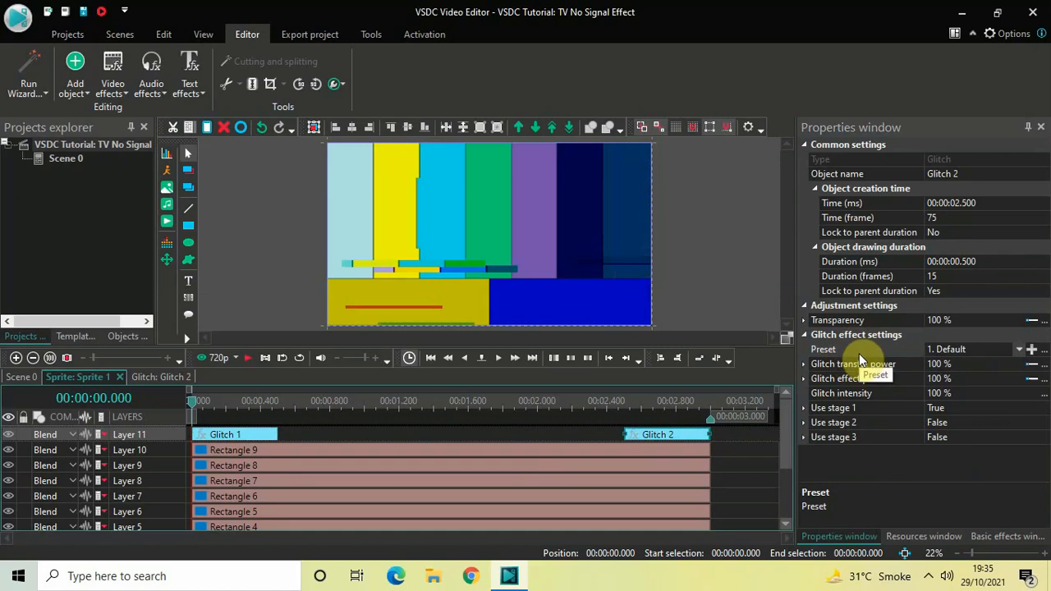
left_click(1021, 350)
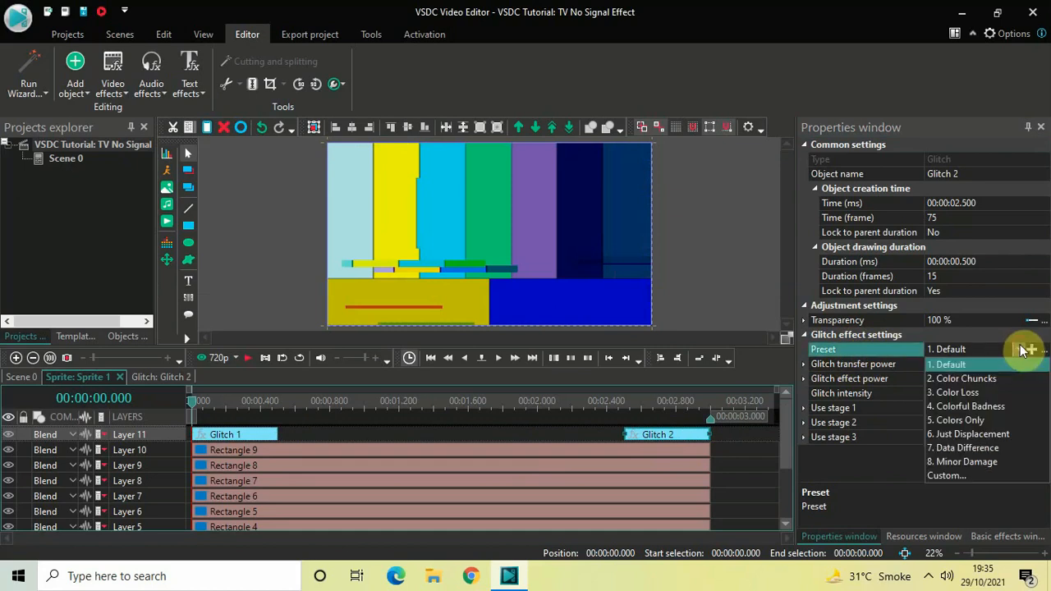
left_click(979, 422)
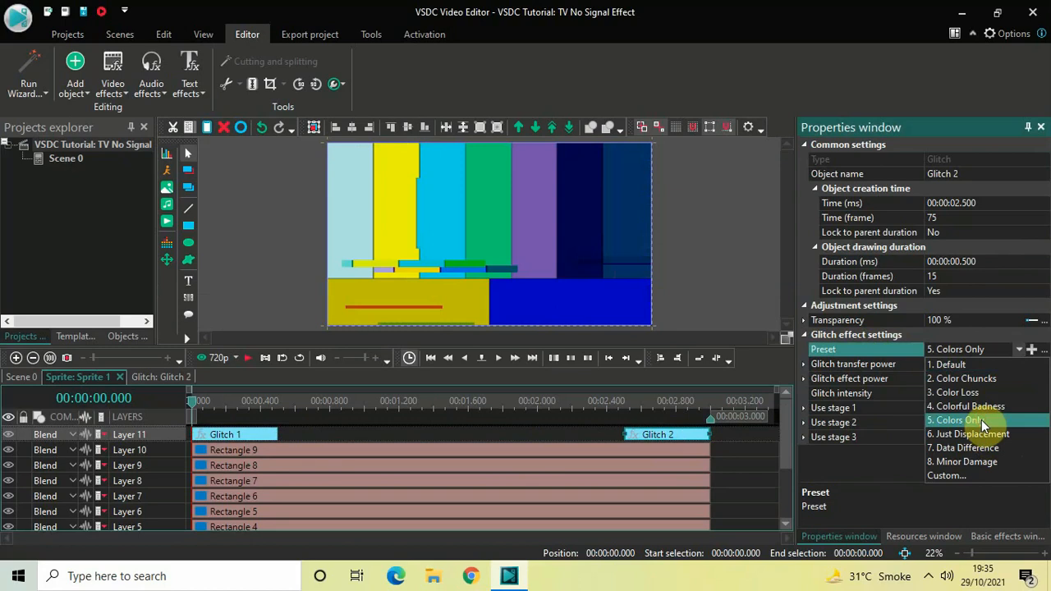
Step: Choose the "5. Colors Only" preset for the ending Glitch effect, and play the finished sprite through in Scene 0
left_click(981, 421)
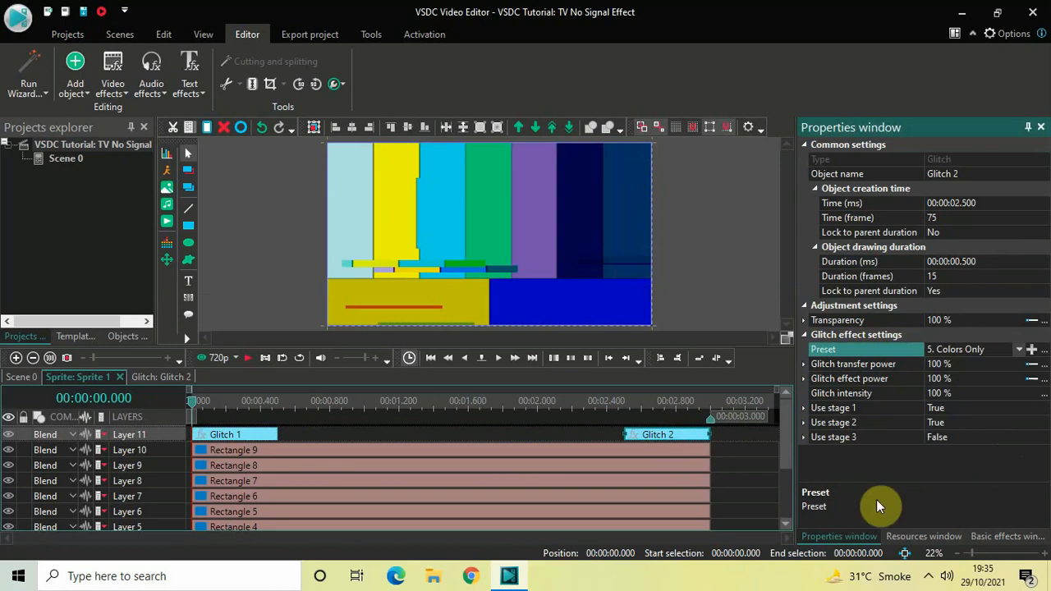
left_click(22, 377)
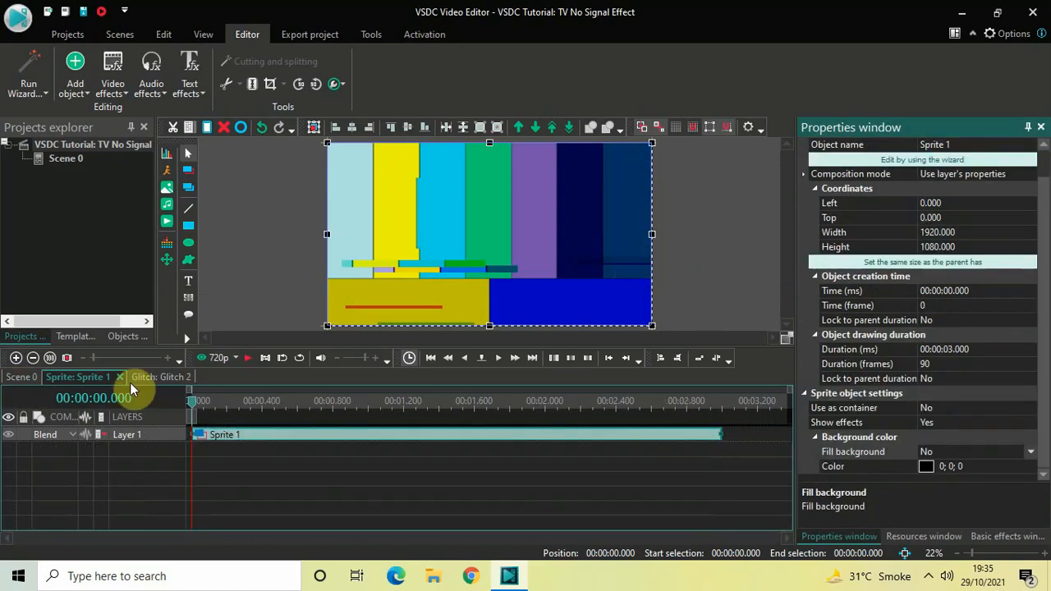
left_click(246, 277)
key("space")
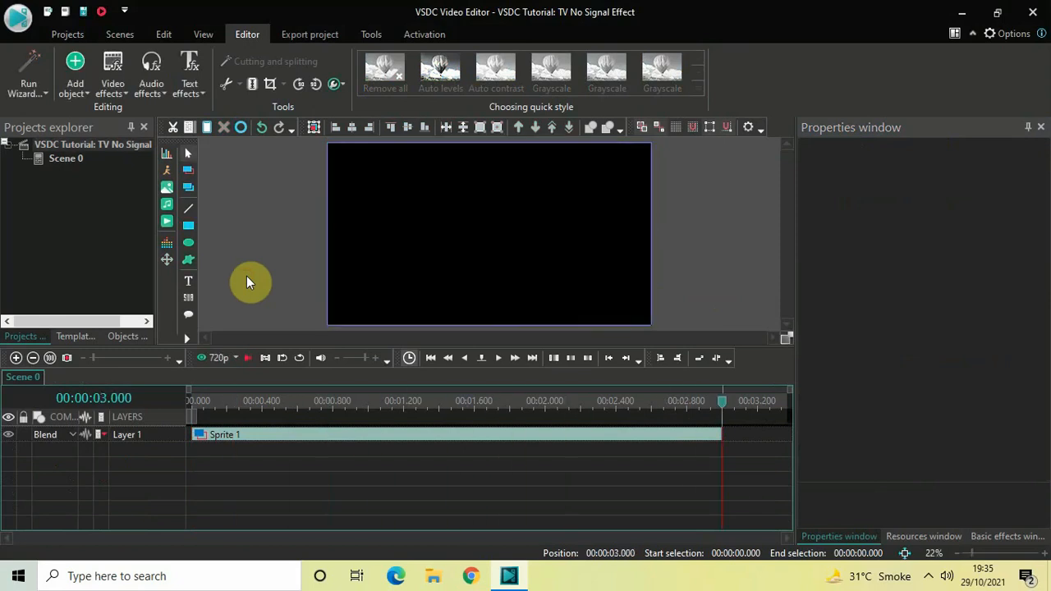
left_click(190, 398)
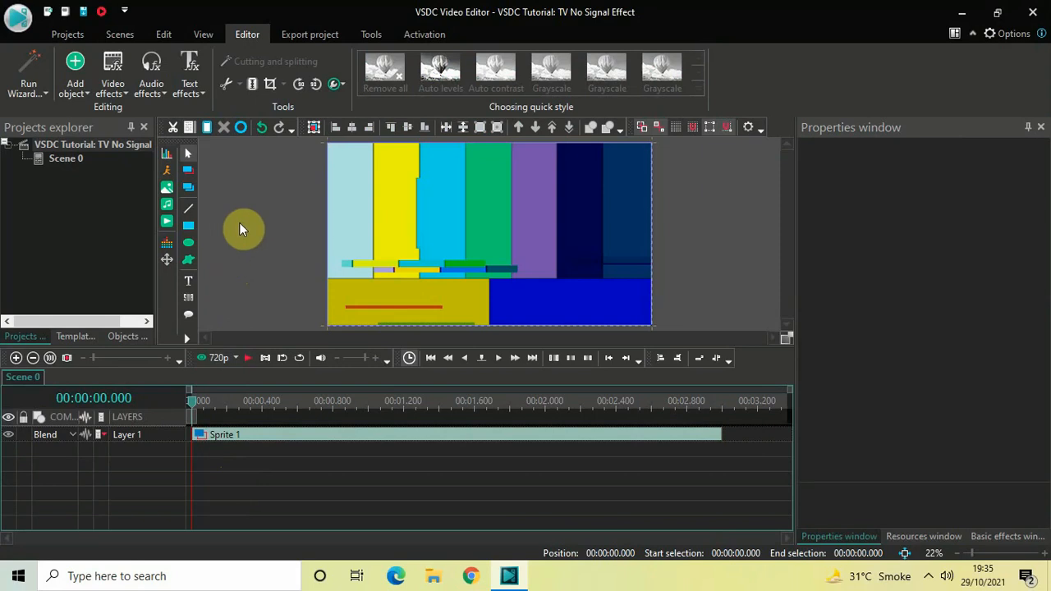
Step: Add the audio file Music from the Downloads folder to Scene 0, starting at the beginning of the timeline
left_click(76, 85)
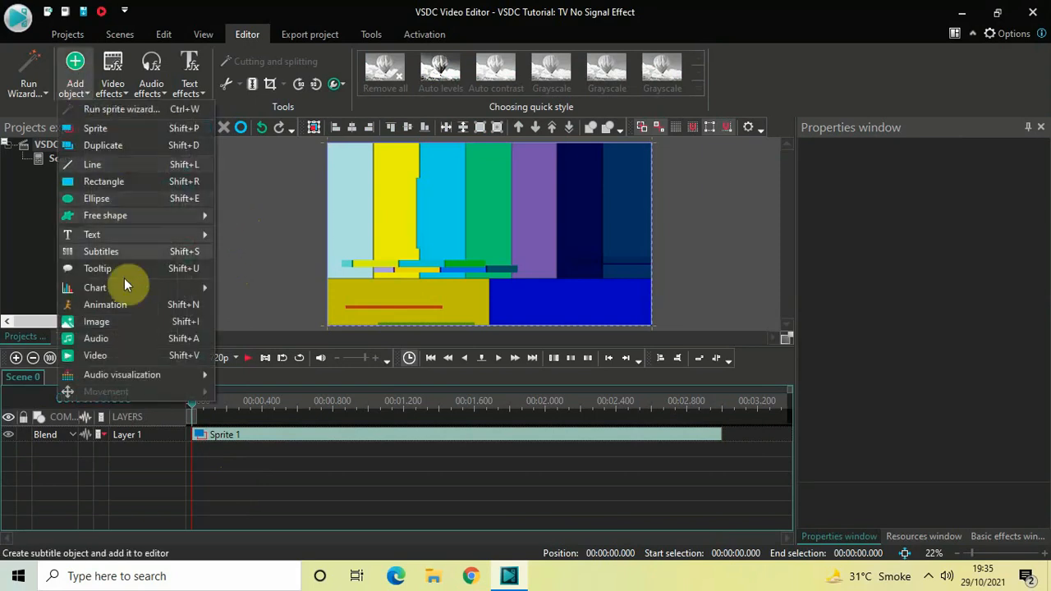
left_click(132, 341)
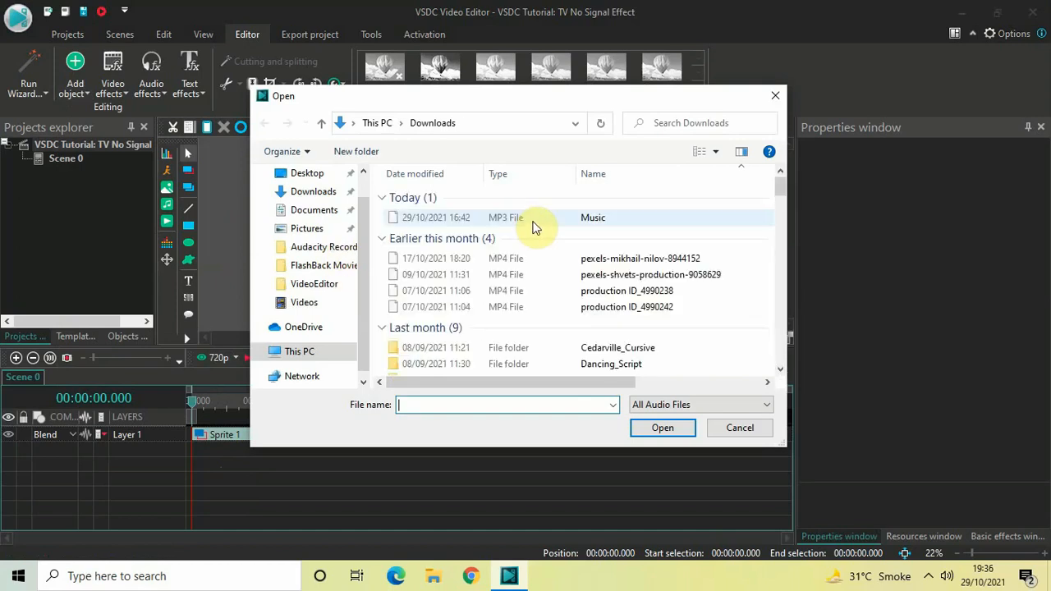
left_click(612, 220)
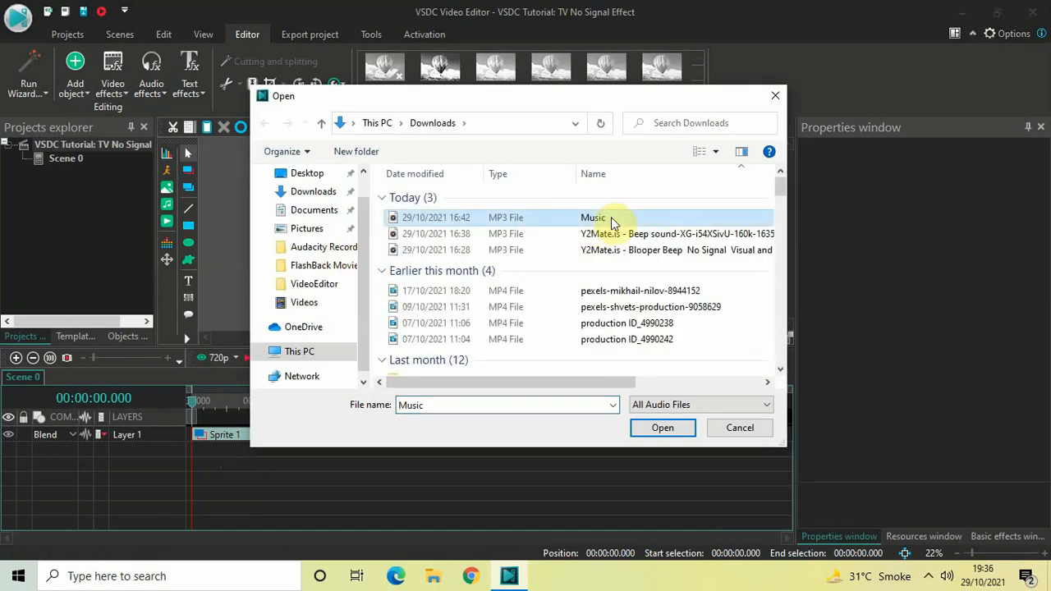
left_click(664, 428)
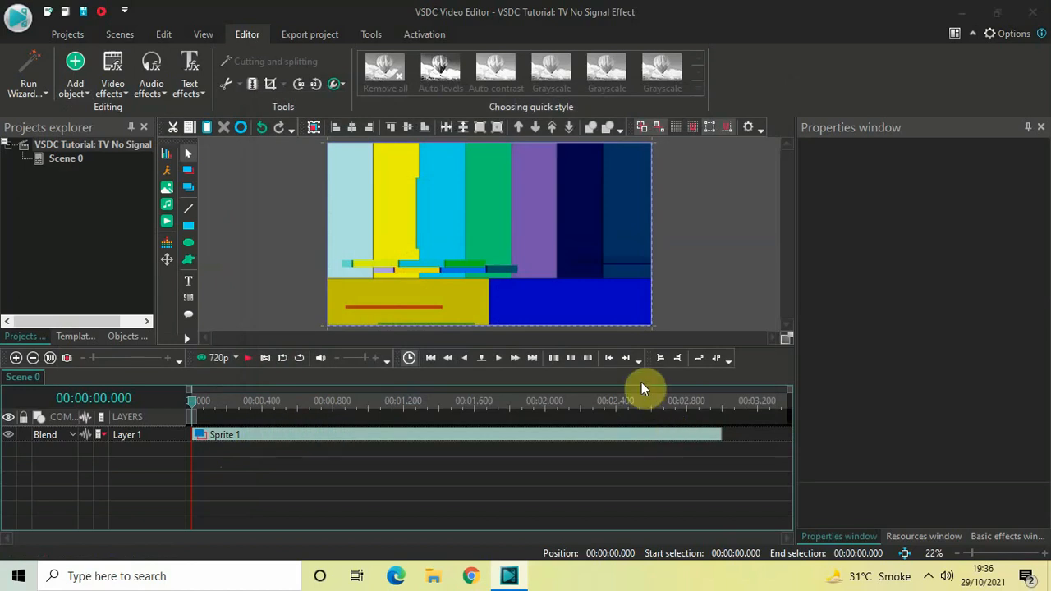
left_click(666, 360)
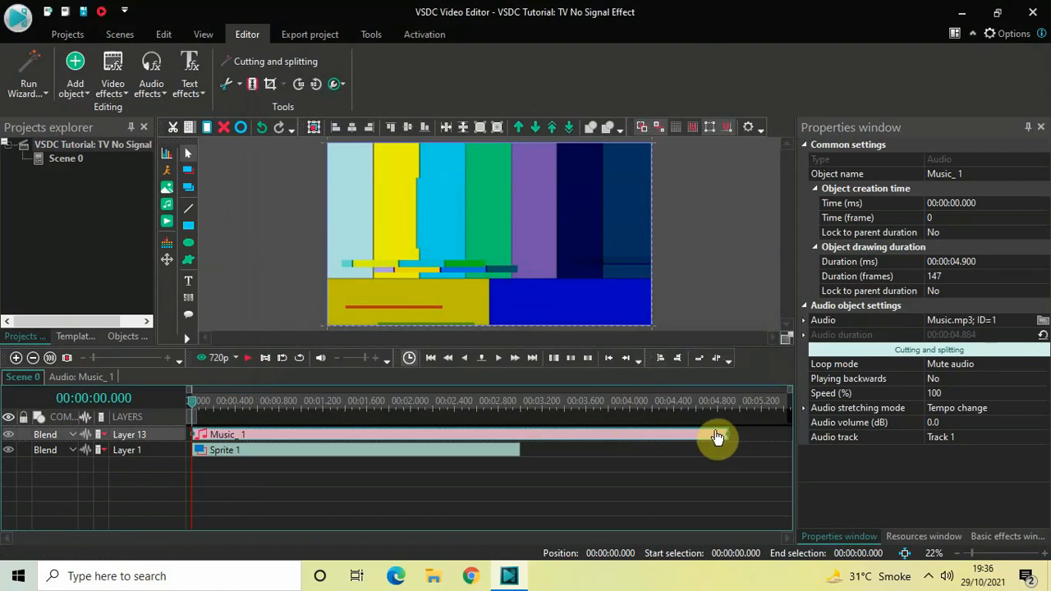
Step: Shorten the music clip to 00:00:03.000 so it ends with the sprite, and set its audio volume to 5.0 dB
left_click_drag(720, 436, 519, 436)
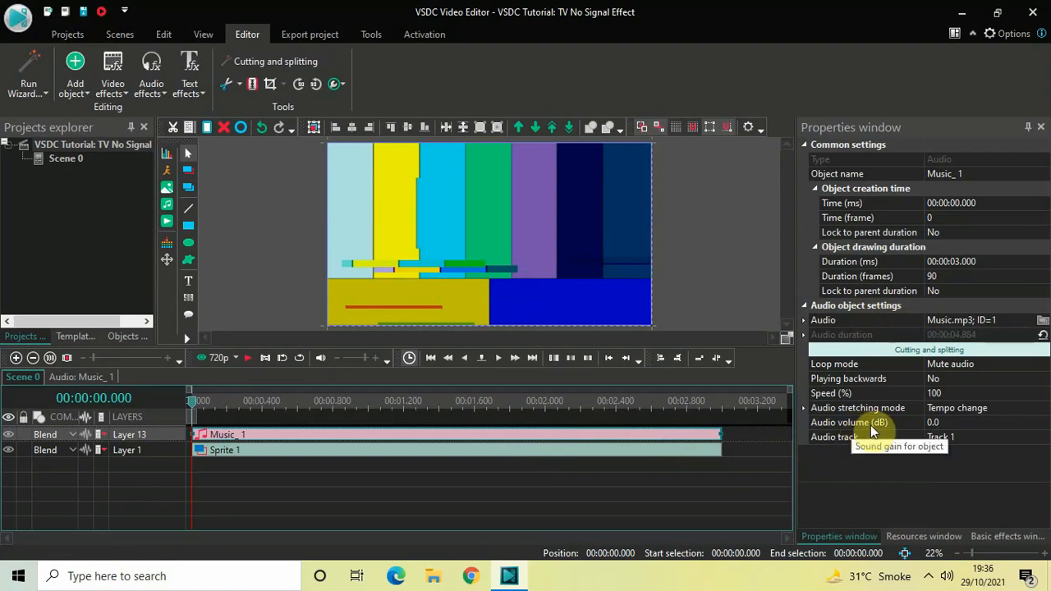
left_click(1043, 422)
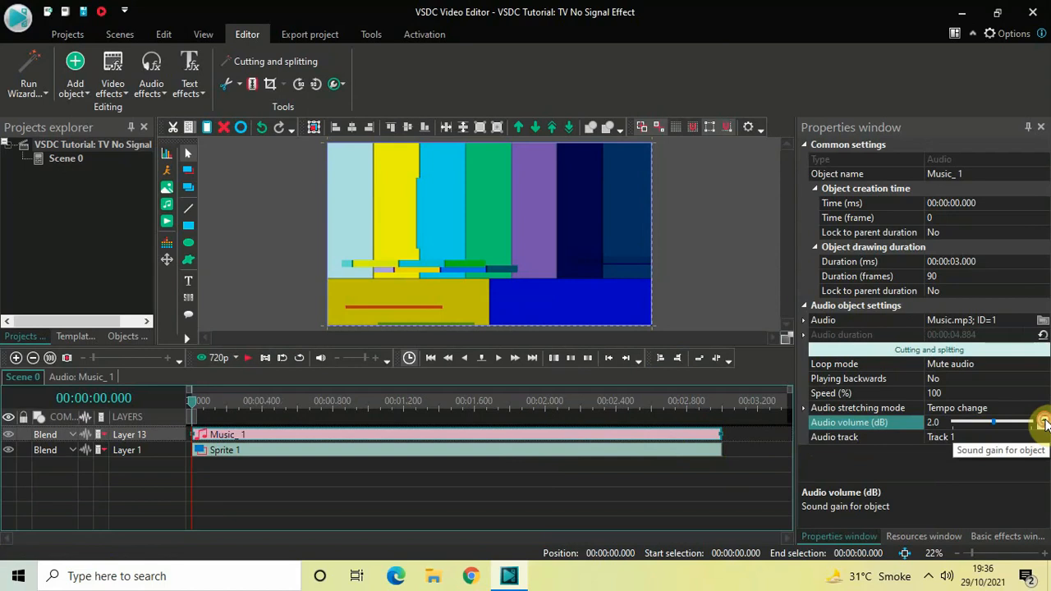
left_click(1044, 420)
left_click(1044, 419)
left_click(1045, 419)
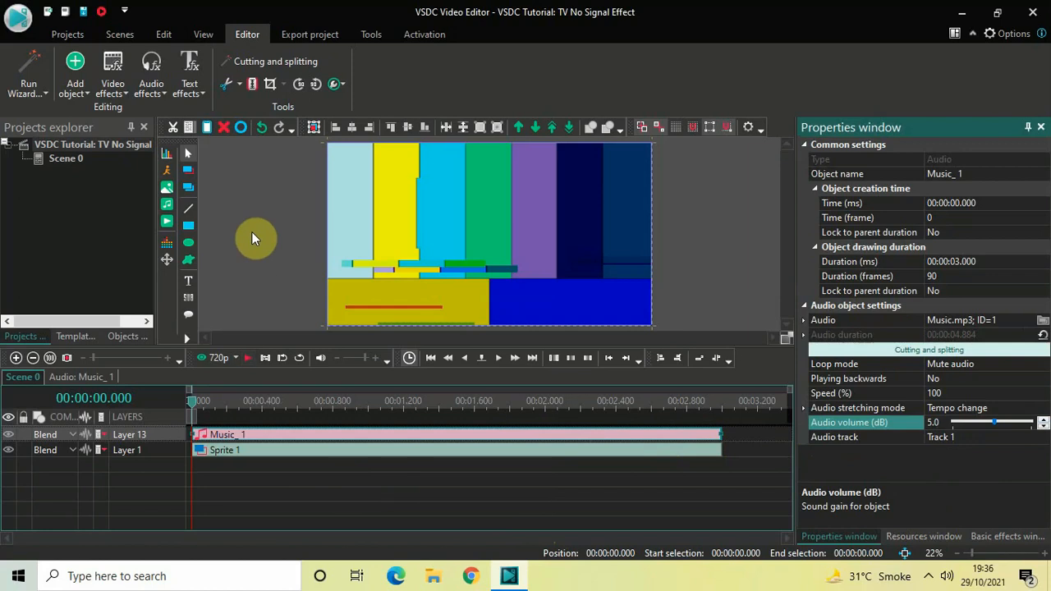
Step: Play the scene with its sound from start to end twice, and return the playhead to the beginning
key("space")
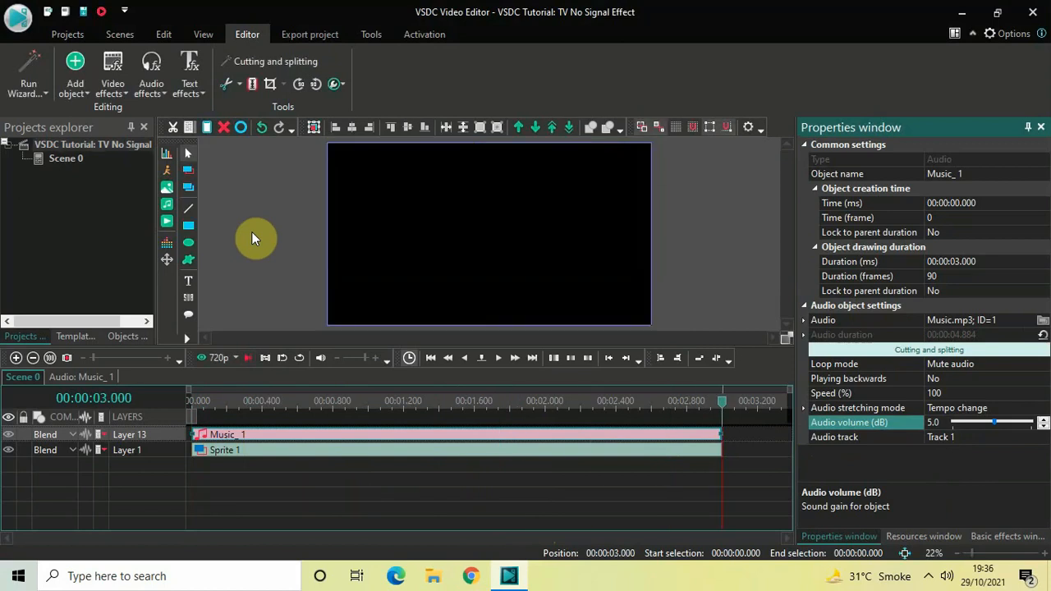
left_click(191, 402)
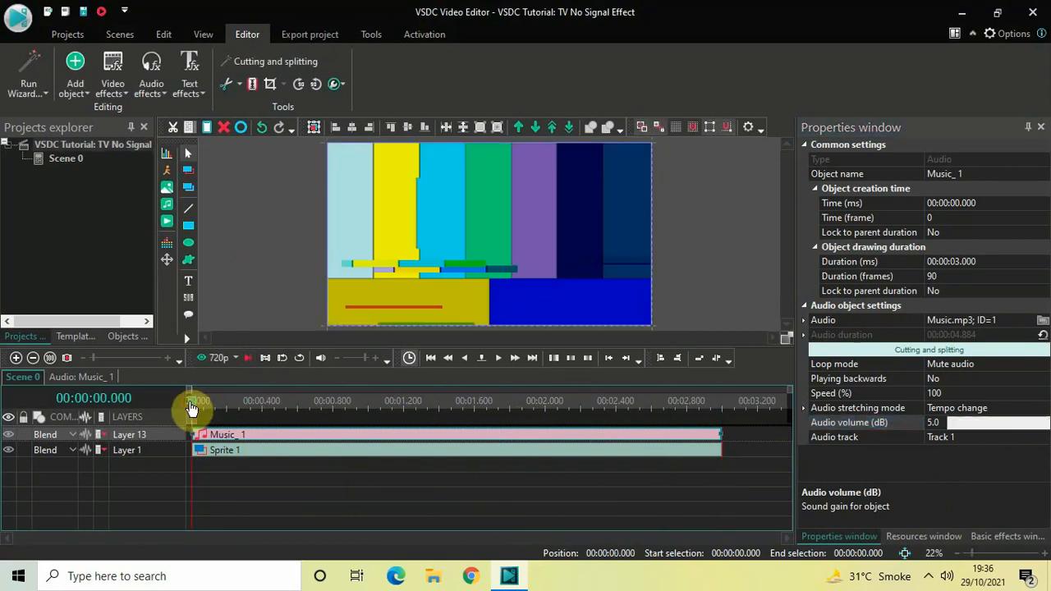
key("space")
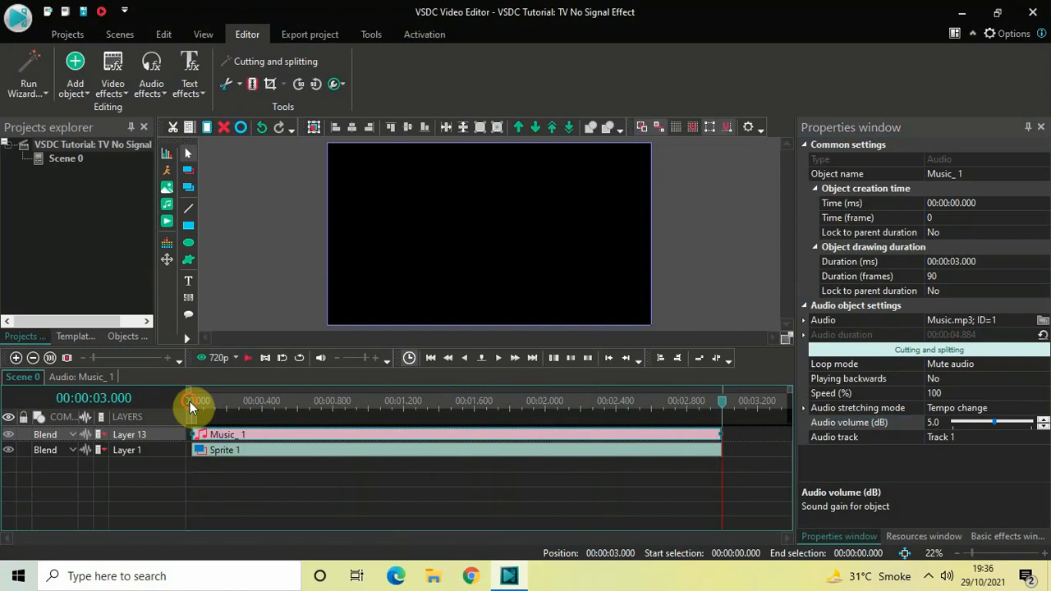
left_click(189, 402)
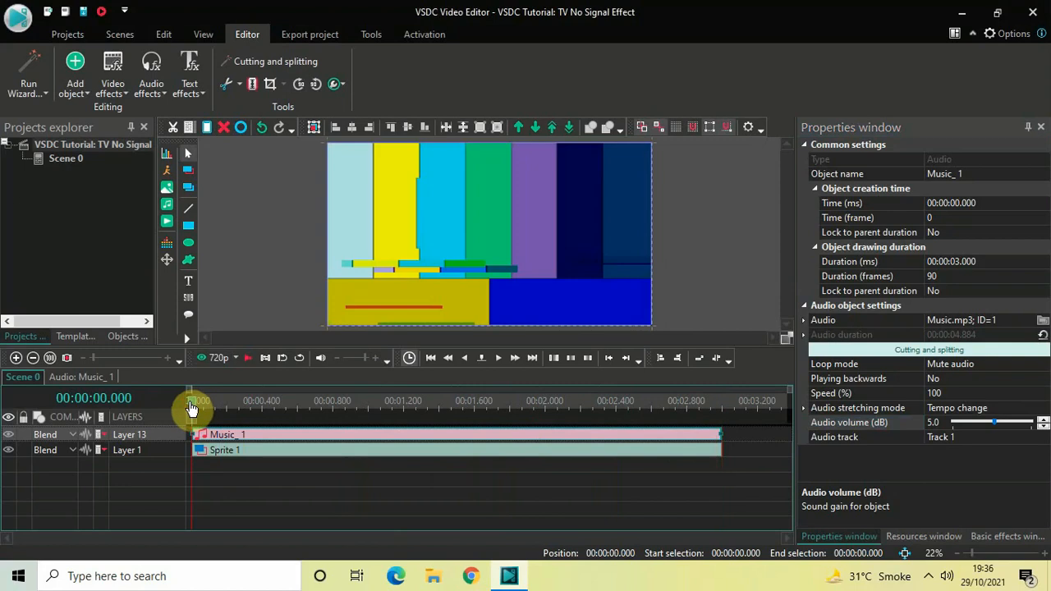